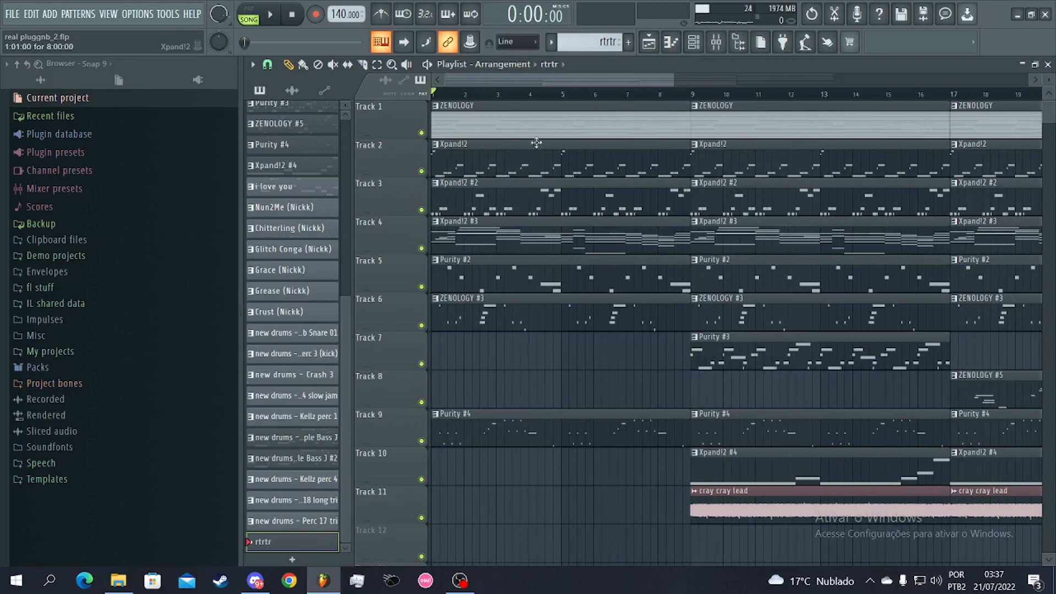
- Open the first ZENOLOGY clip on Track 1 in the piano roll and examine its chord notes across all bars
{"action": "double_click", "coordinate": [526, 122]}
{"action": "scroll", "coordinate": [456, 104], "scroll_direction": "down", "scroll_amount": 2}
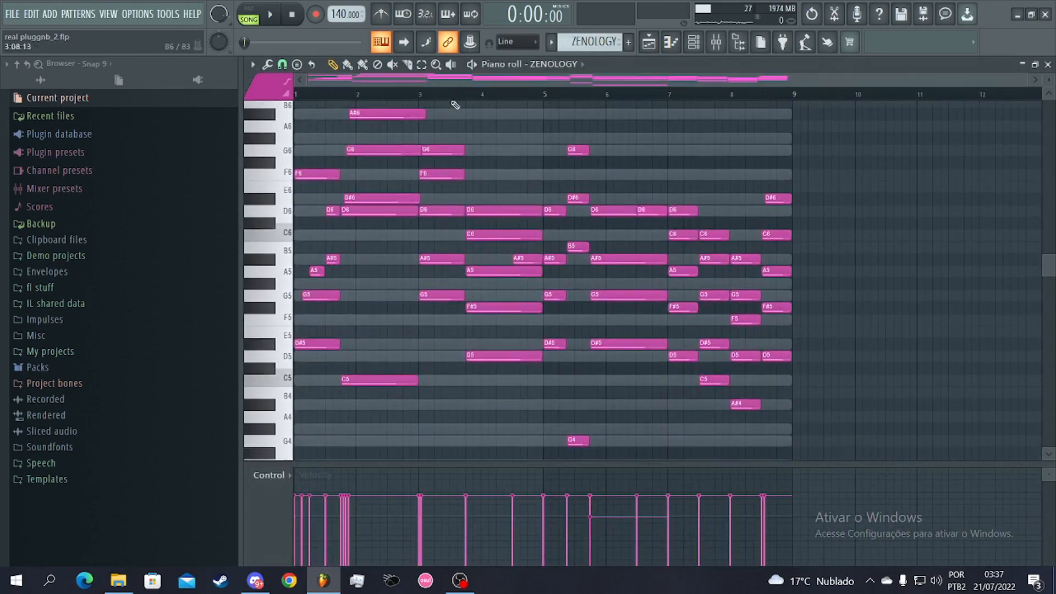
{"action": "scroll", "coordinate": [412, 214], "scroll_direction": "up", "scroll_amount": 1}
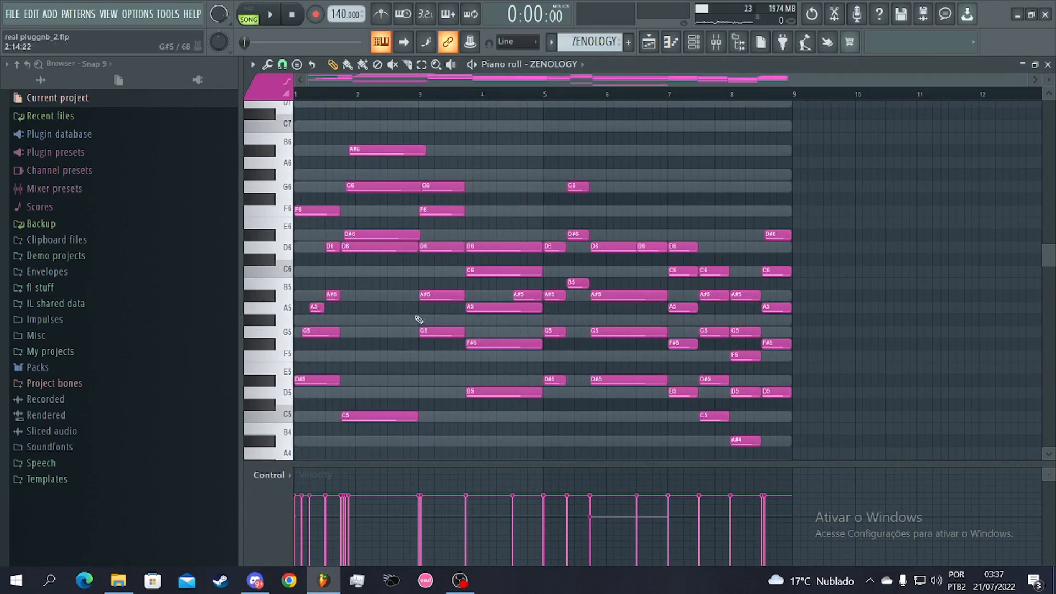
{"action": "scroll", "coordinate": [418, 319], "scroll_direction": "down", "scroll_amount": 2}
{"action": "scroll", "coordinate": [702, 329], "scroll_direction": "up", "scroll_amount": 2}
{"action": "scroll", "coordinate": [324, 216], "scroll_direction": "down", "scroll_amount": 3}
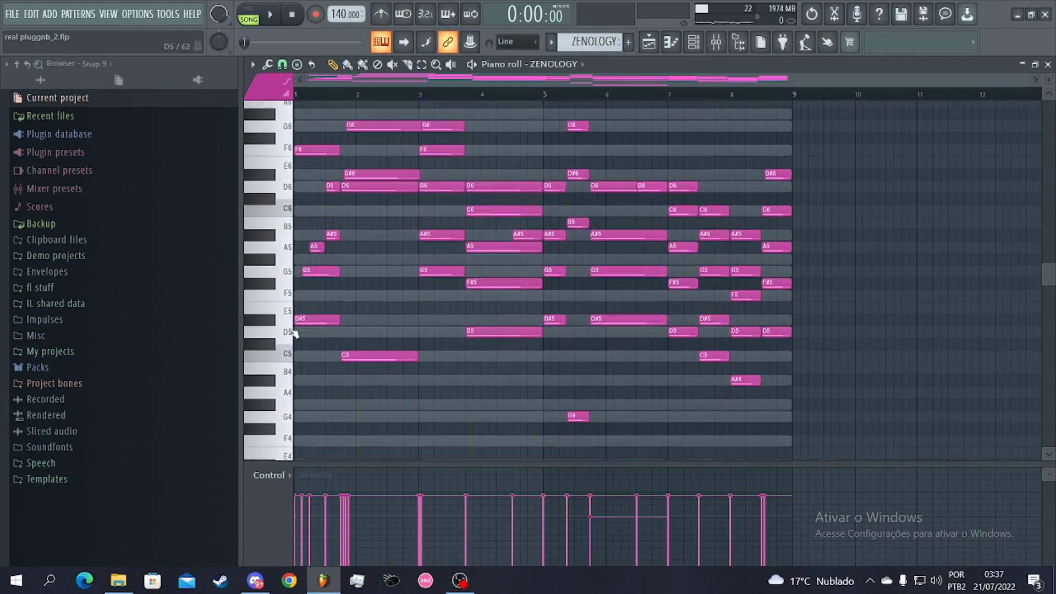
{"action": "scroll", "coordinate": [369, 230], "scroll_direction": "up", "scroll_amount": 4}
{"action": "scroll", "coordinate": [368, 230], "scroll_direction": "up", "scroll_amount": 2}
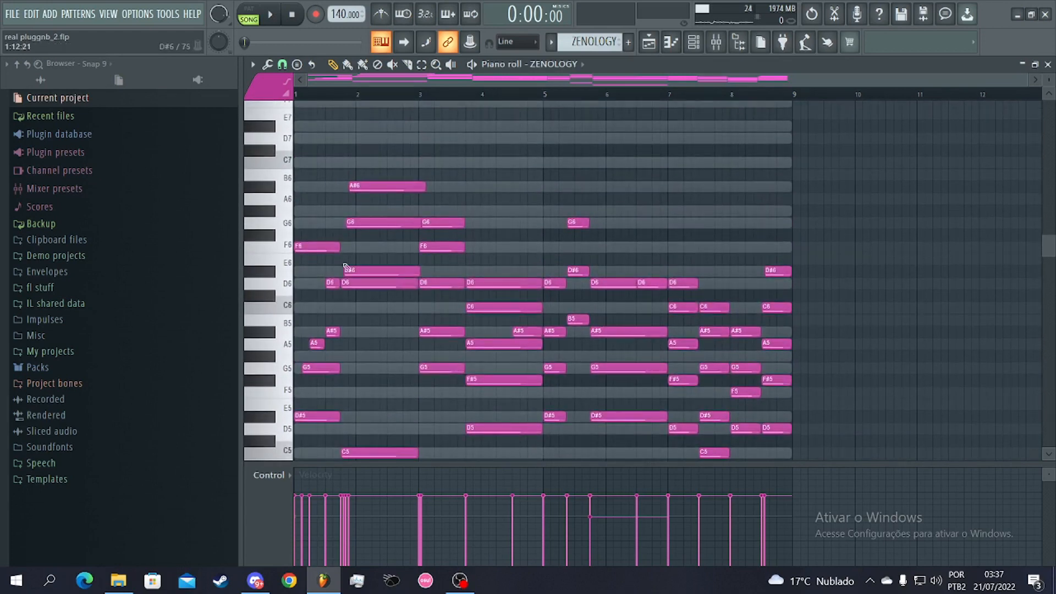
{"action": "scroll", "coordinate": [345, 266], "scroll_direction": "down", "scroll_amount": 3}
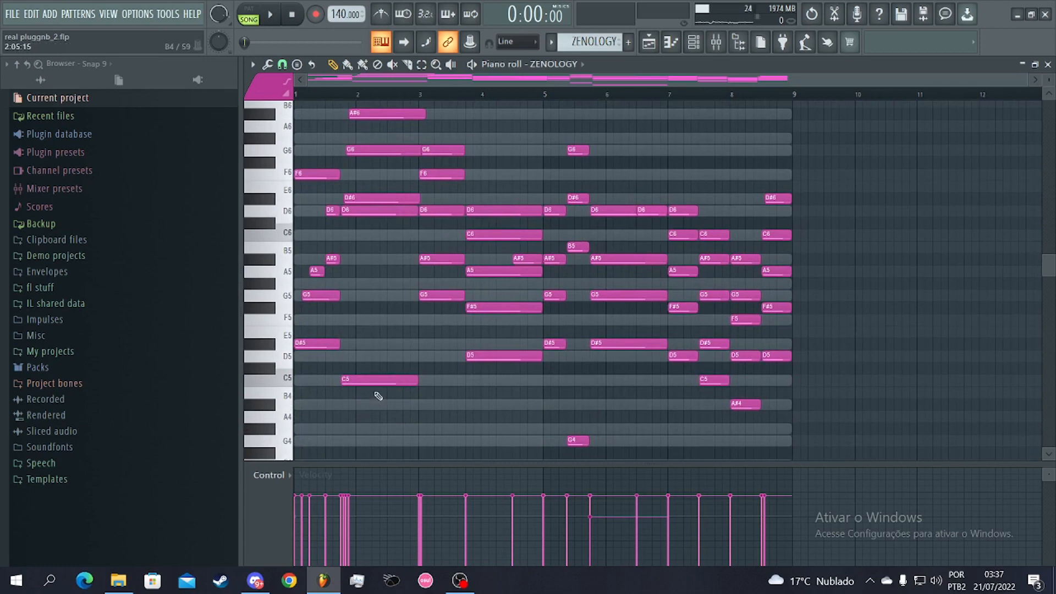
{"action": "scroll", "coordinate": [368, 198], "scroll_direction": "up", "scroll_amount": 2}
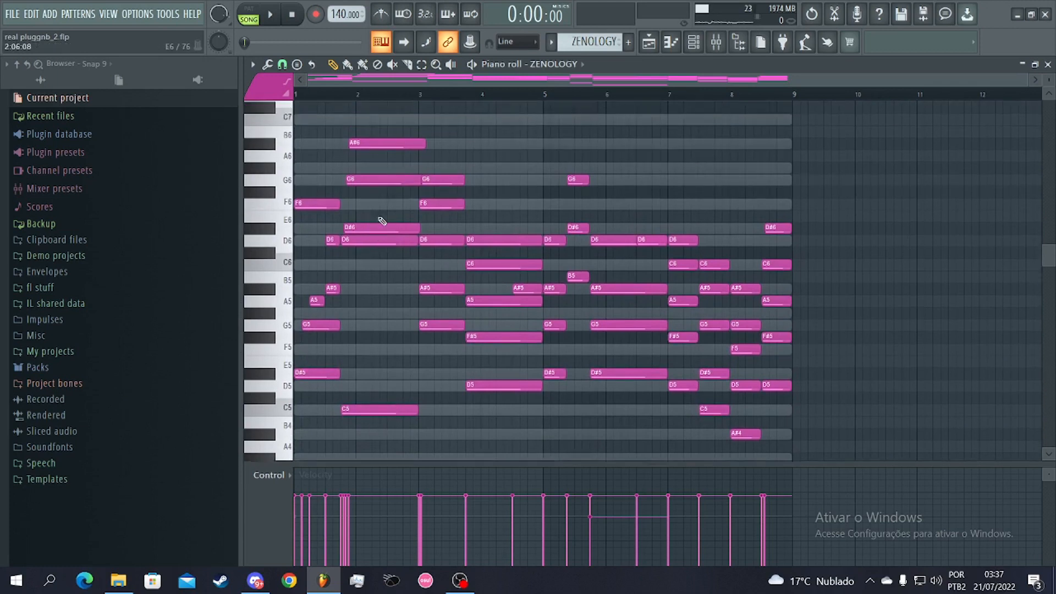
{"action": "scroll", "coordinate": [359, 293], "scroll_direction": "down", "scroll_amount": 2}
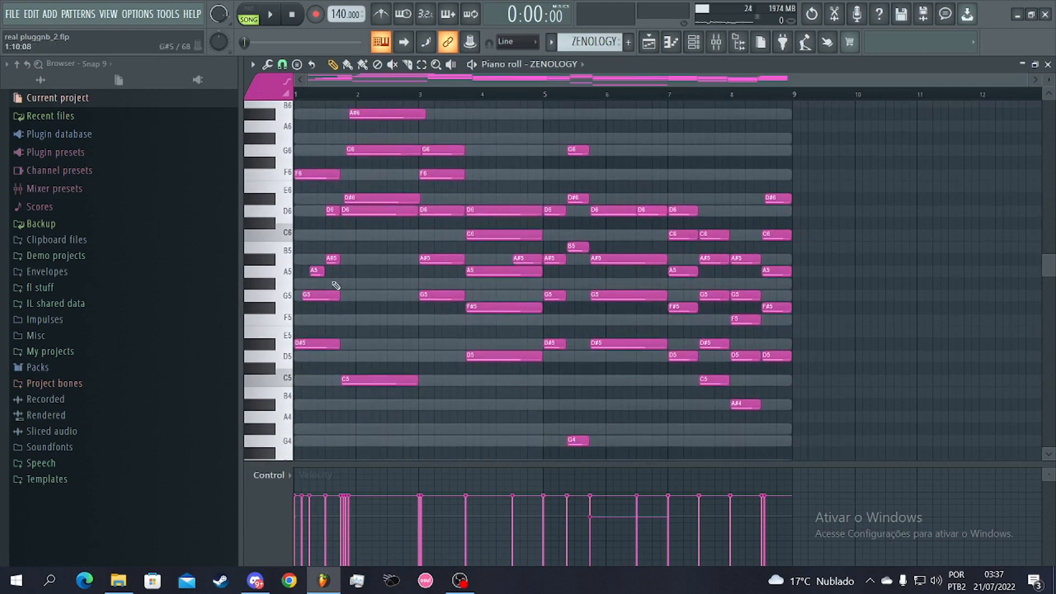
{"action": "scroll", "coordinate": [335, 285], "scroll_direction": "up", "scroll_amount": 2}
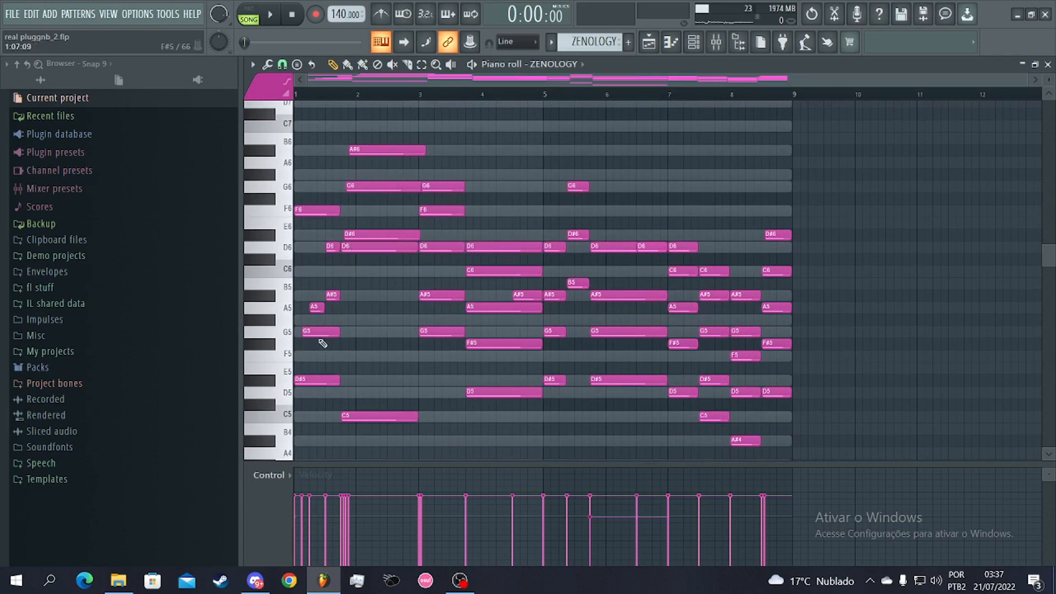
{"action": "scroll", "coordinate": [323, 343], "scroll_direction": "down", "scroll_amount": 2}
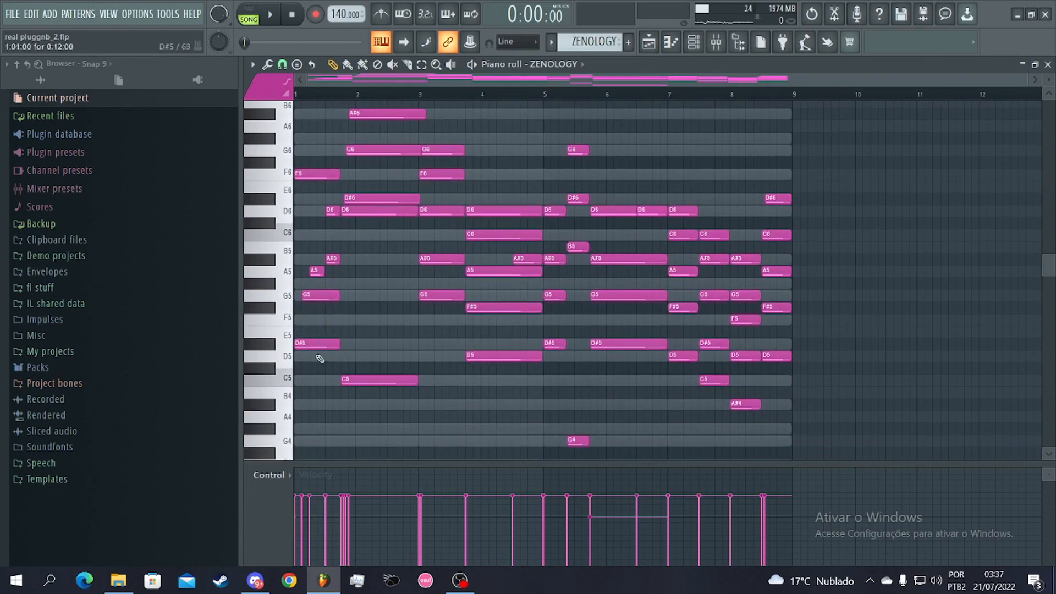
{"action": "scroll", "coordinate": [319, 358], "scroll_direction": "down", "scroll_amount": 2}
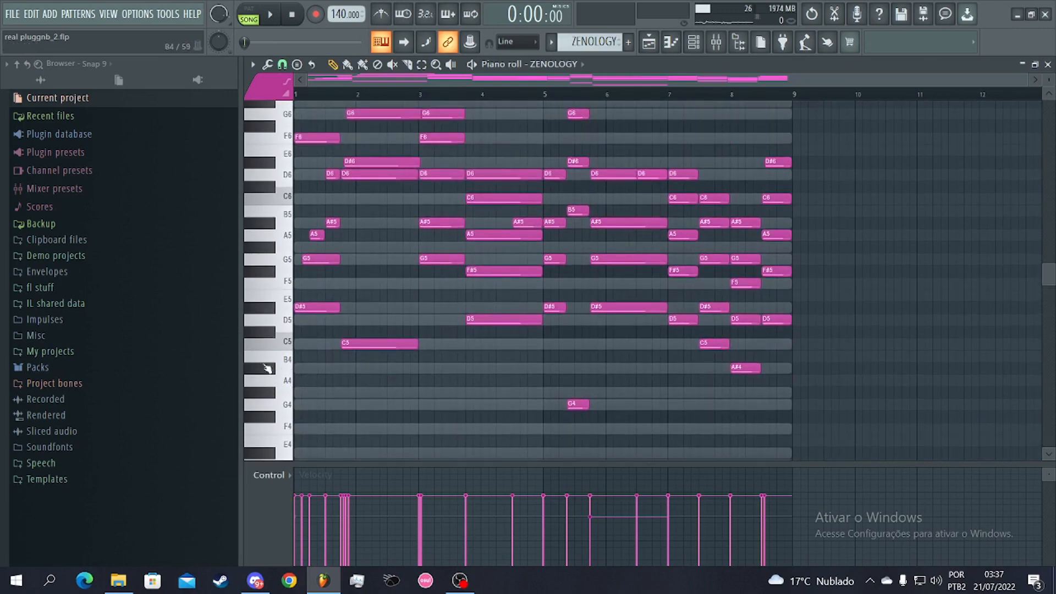
{"action": "scroll", "coordinate": [409, 211], "scroll_direction": "up", "scroll_amount": 4}
{"action": "scroll", "coordinate": [441, 336], "scroll_direction": "down", "scroll_amount": 6}
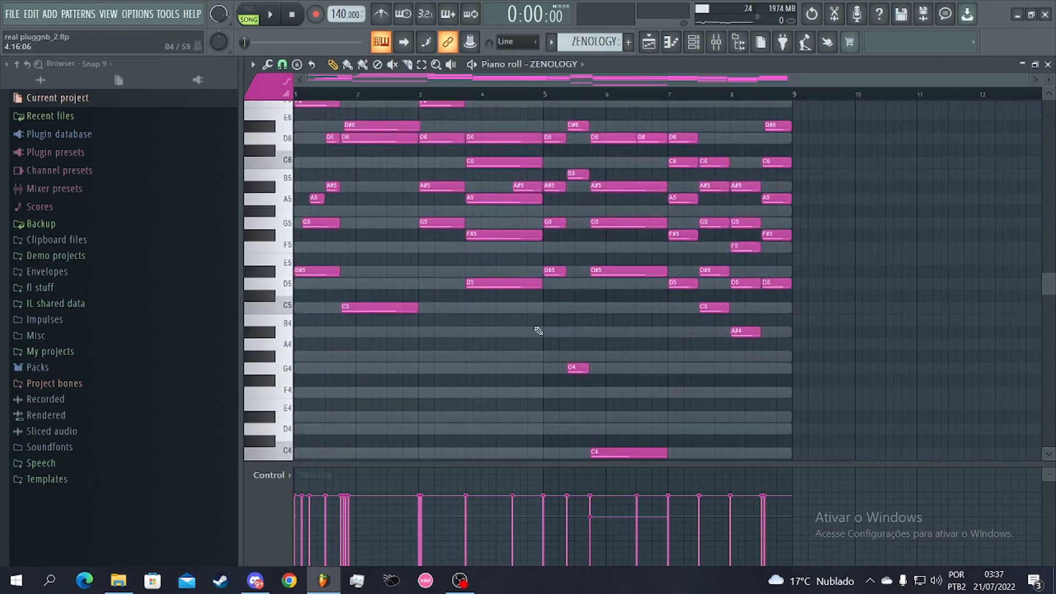
{"action": "scroll", "coordinate": [562, 352], "scroll_direction": "up", "scroll_amount": 6}
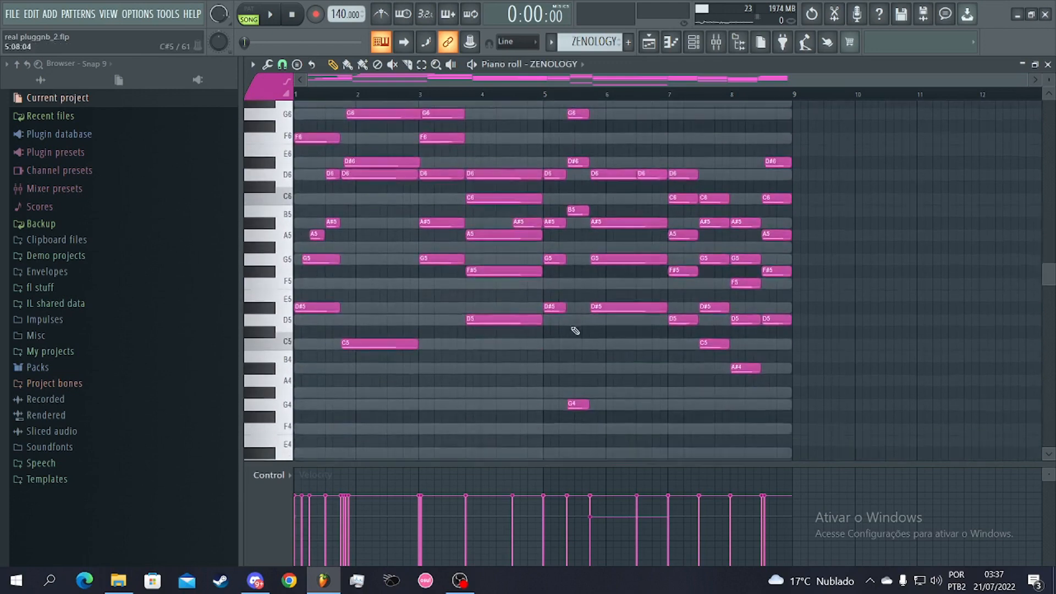
{"action": "scroll", "coordinate": [485, 377], "scroll_direction": "down", "scroll_amount": 2}
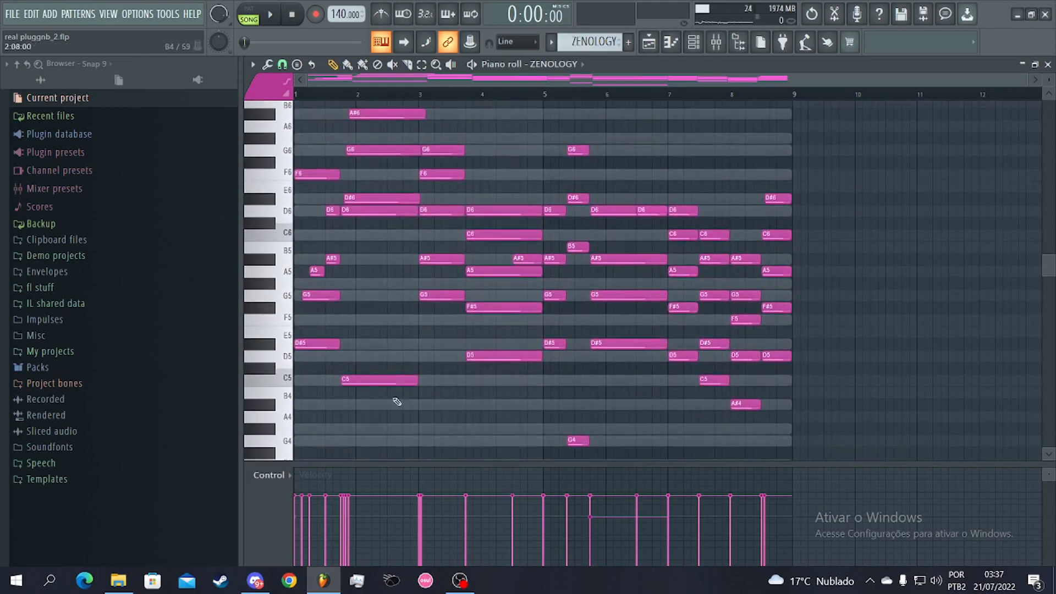
{"action": "scroll", "coordinate": [537, 365], "scroll_direction": "down", "scroll_amount": 2}
{"action": "scroll", "coordinate": [568, 274], "scroll_direction": "up", "scroll_amount": 2}
{"action": "scroll", "coordinate": [438, 352], "scroll_direction": "up", "scroll_amount": 2}
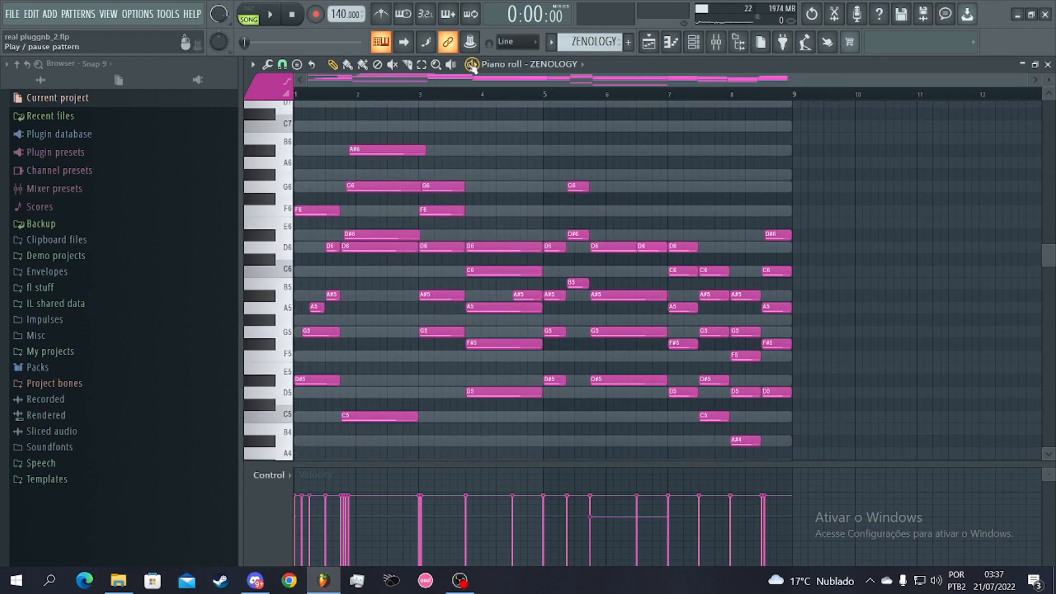
- Play the ZENOLOGY chord pattern through to its end and stop playback
{"action": "key", "text": "space"}
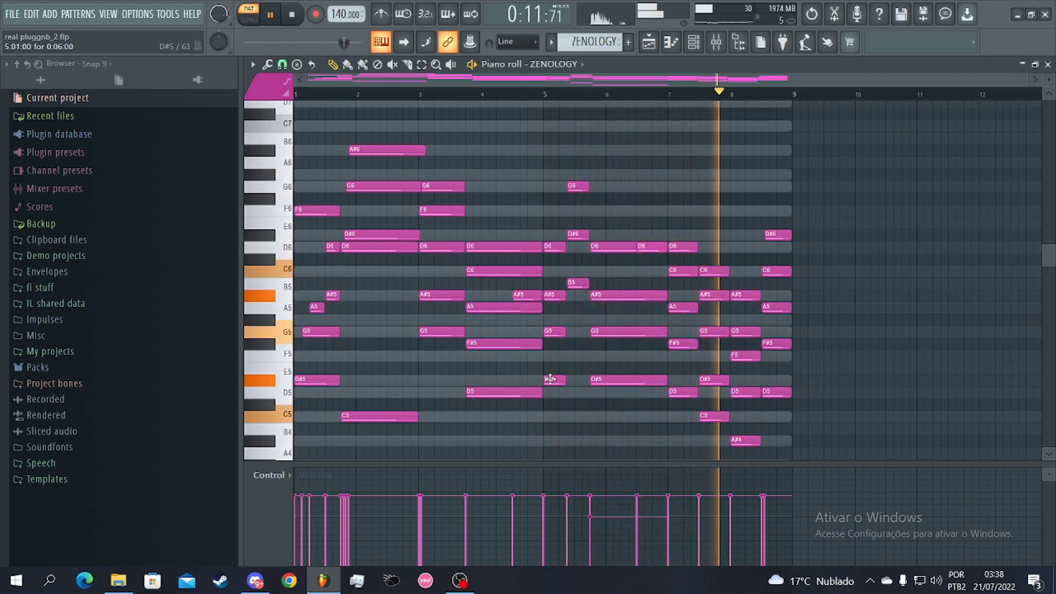
{"action": "scroll", "coordinate": [556, 373], "scroll_direction": "down", "scroll_amount": 2}
{"action": "scroll", "coordinate": [557, 373], "scroll_direction": "up", "scroll_amount": 2}
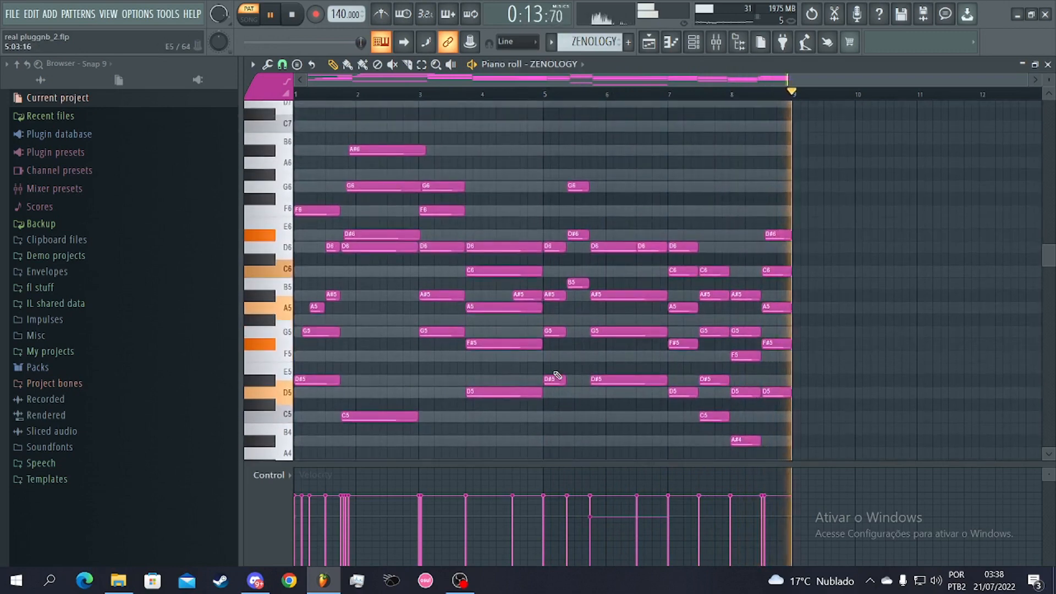
{"action": "key", "text": "space"}
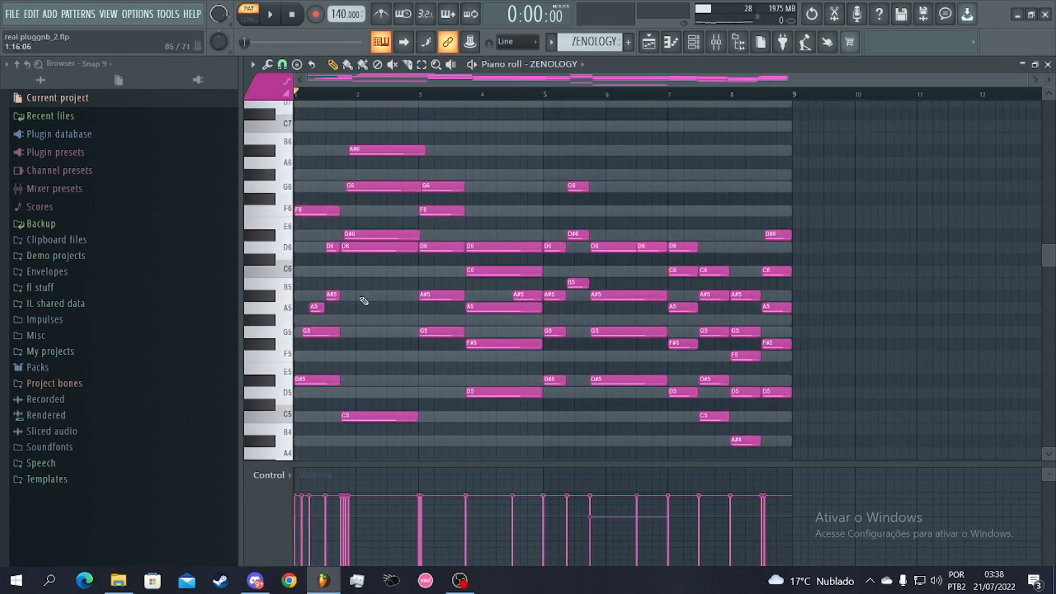
{"action": "scroll", "coordinate": [618, 141], "scroll_direction": "up", "scroll_amount": 2}
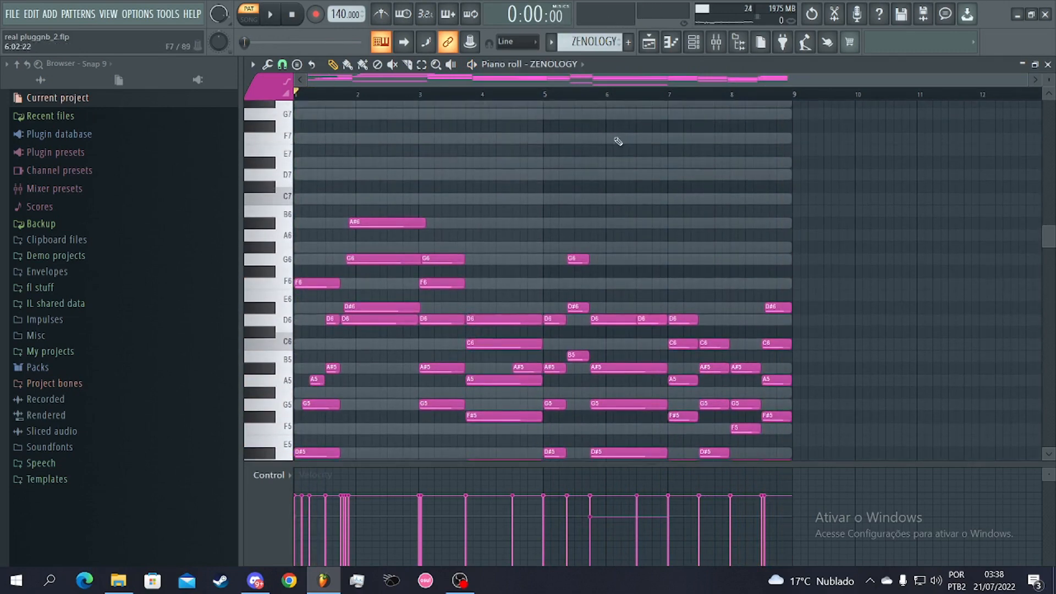
- Show the channel rack, return to the ZENOLOGY piano roll and review the chord notes again
{"action": "left_click", "coordinate": [693, 41]}
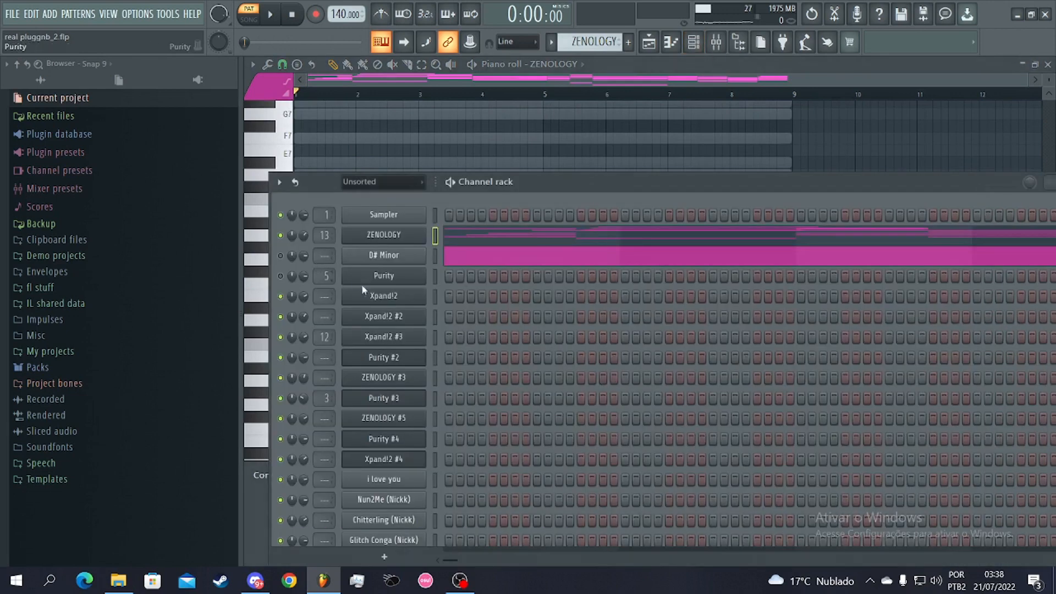
{"action": "left_click", "coordinate": [474, 85]}
{"action": "scroll", "coordinate": [372, 287], "scroll_direction": "down", "scroll_amount": 2}
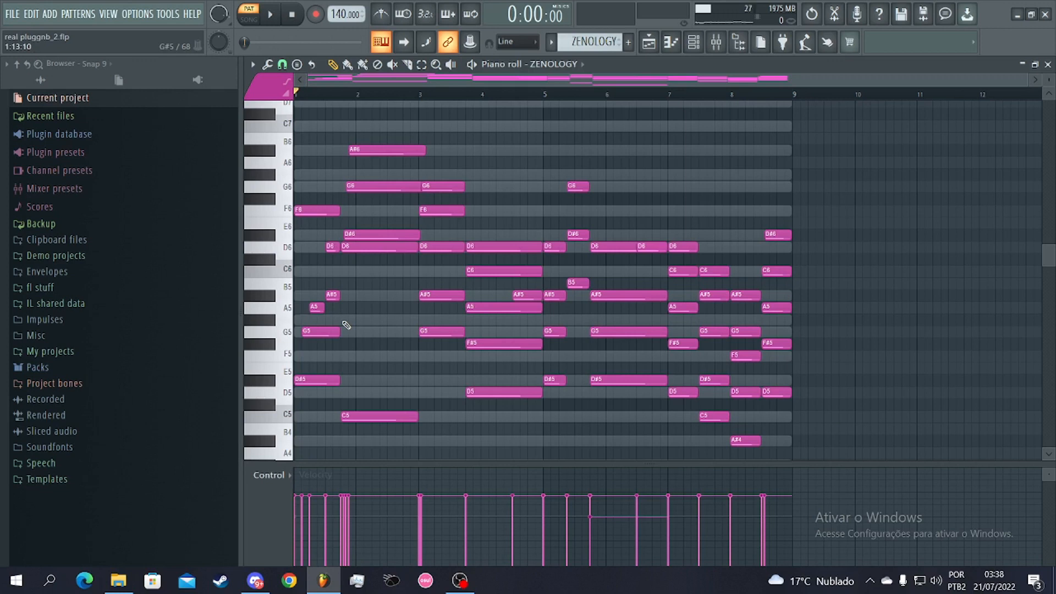
{"action": "scroll", "coordinate": [460, 290], "scroll_direction": "up", "scroll_amount": 1}
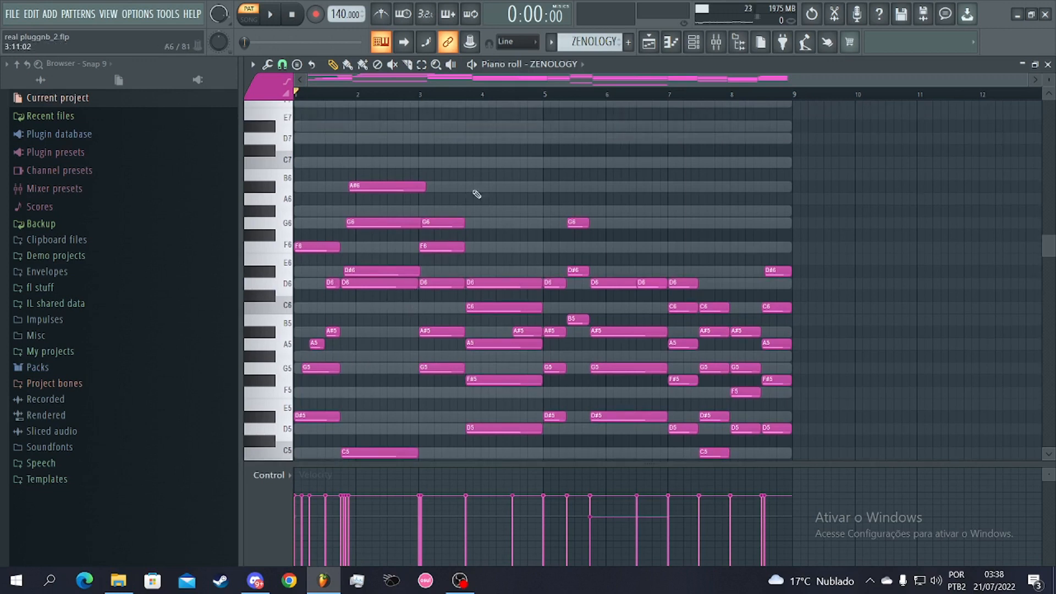
{"action": "scroll", "coordinate": [410, 331], "scroll_direction": "down", "scroll_amount": 2}
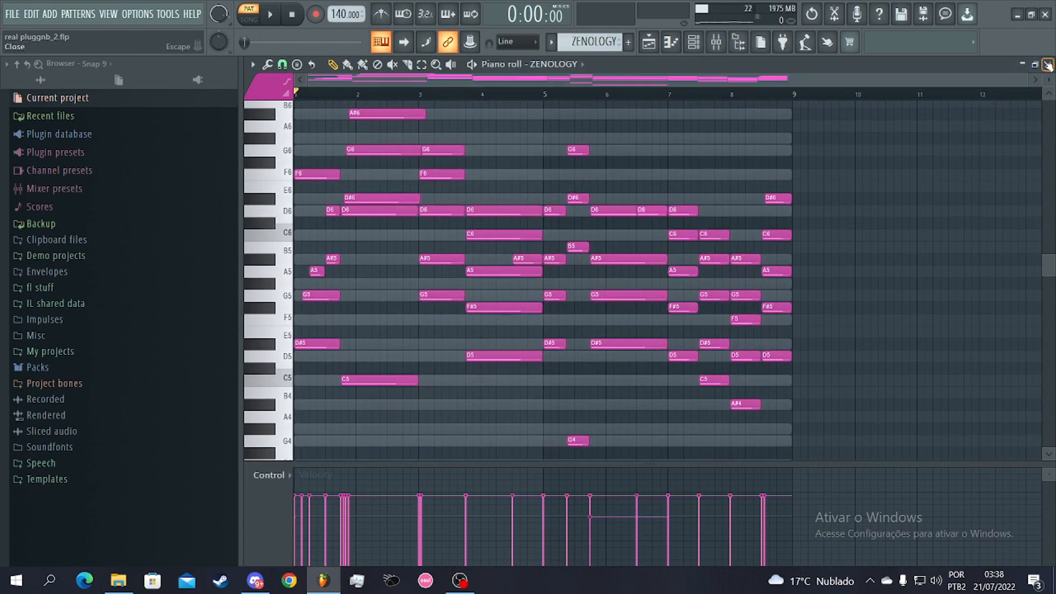
- Close the piano roll, view the preset in the ZENOLOGY channel's instrument window, and return to the playlist
{"action": "left_click", "coordinate": [1048, 65]}
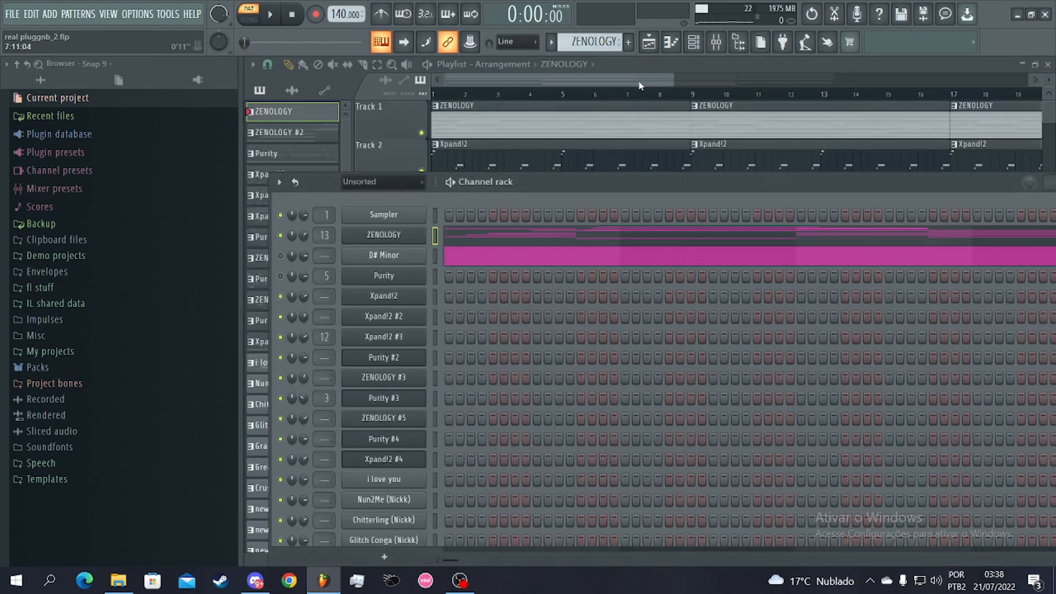
{"action": "left_click", "coordinate": [398, 234]}
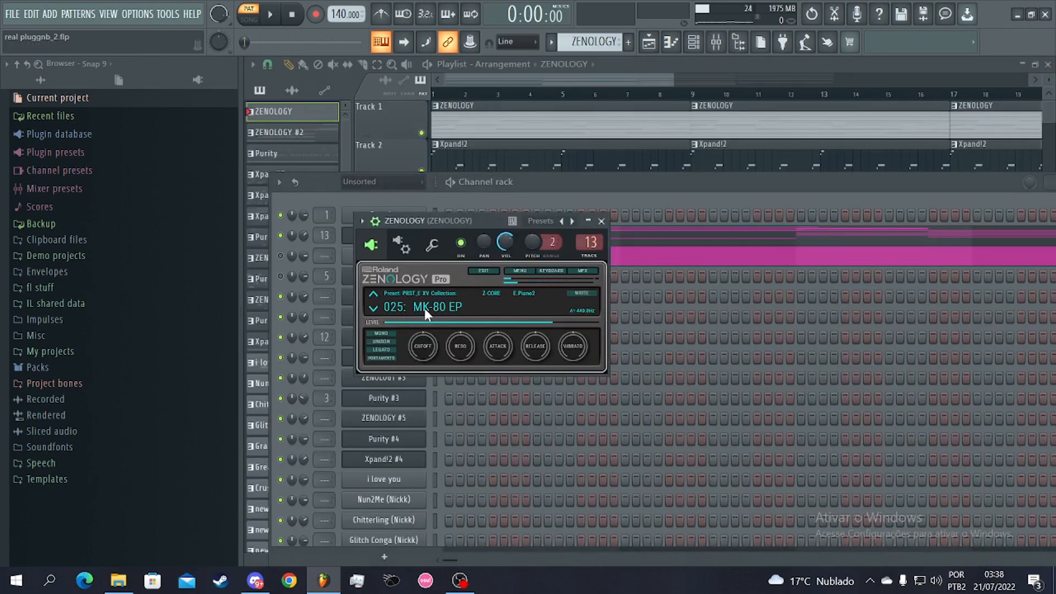
{"action": "left_click", "coordinate": [460, 79]}
{"action": "left_click_drag", "start_coordinate": [493, 82], "coordinate": [477, 82]}
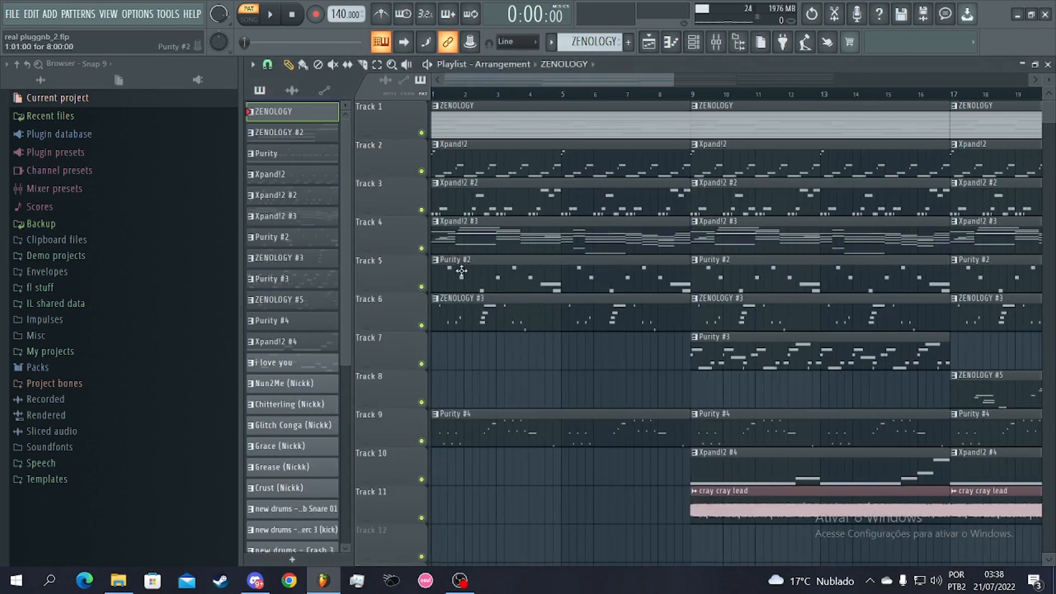
- Open the first Xpand!2 #3 clip on Track 4 in the piano roll and view its instrument's preset
{"action": "double_click", "coordinate": [475, 244]}
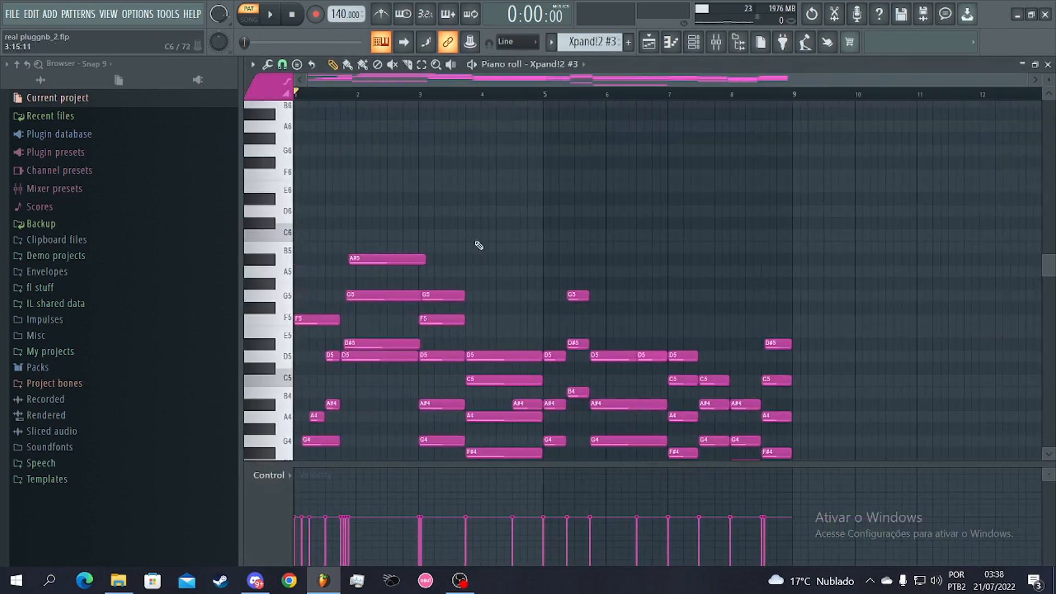
{"action": "left_click", "coordinate": [571, 65]}
{"action": "left_click_drag", "start_coordinate": [506, 163], "coordinate": [571, 174]}
{"action": "left_click", "coordinate": [504, 80]}
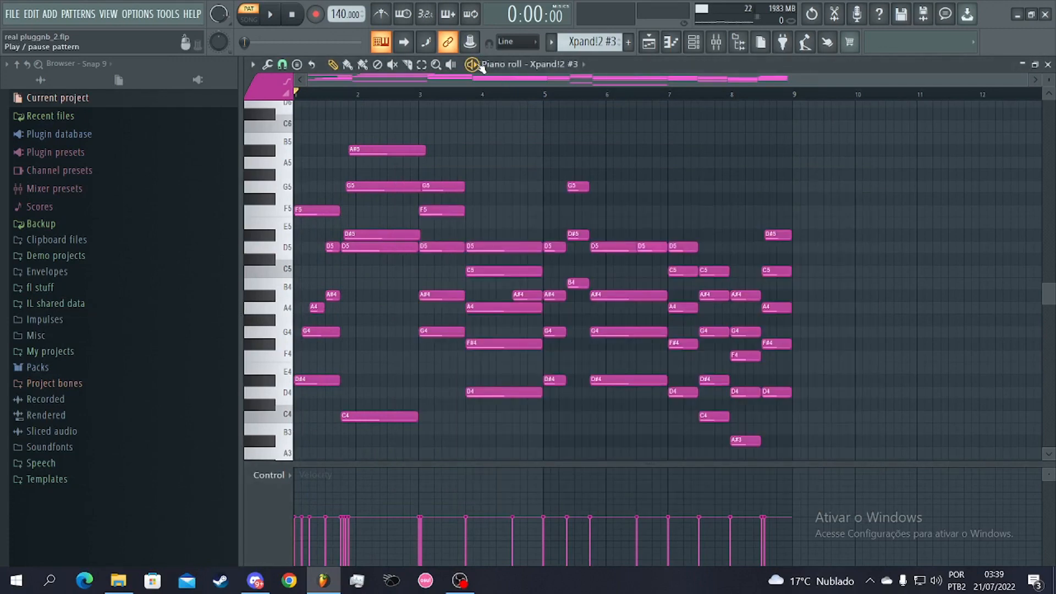
- Play the start of the Xpand!2 #3 pattern, stop it, and close its editor to return to the playlist
{"action": "left_click", "coordinate": [480, 65]}
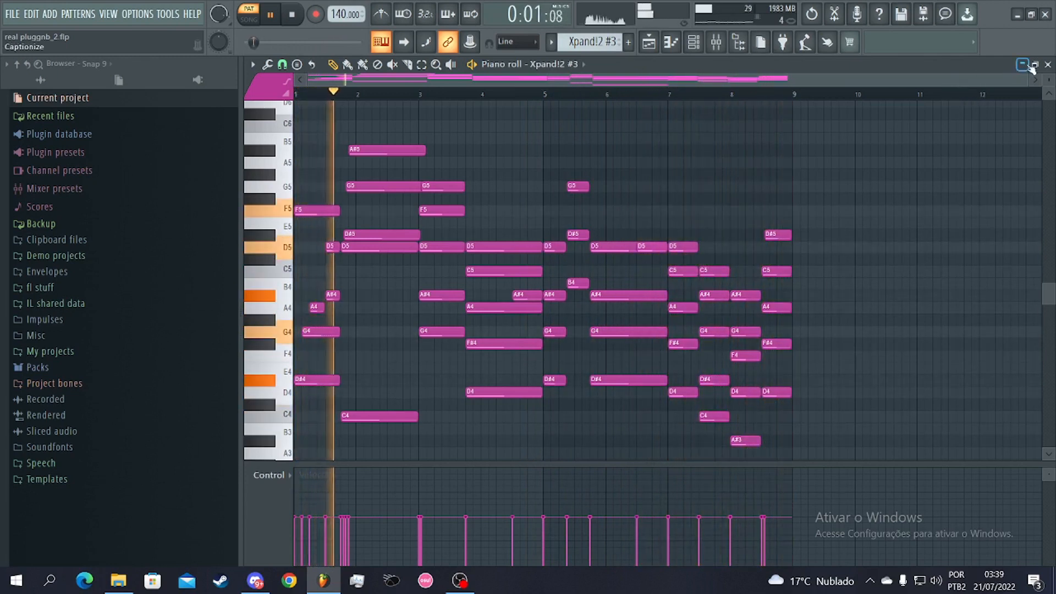
{"action": "key", "text": "space"}
{"action": "left_click", "coordinate": [1048, 64]}
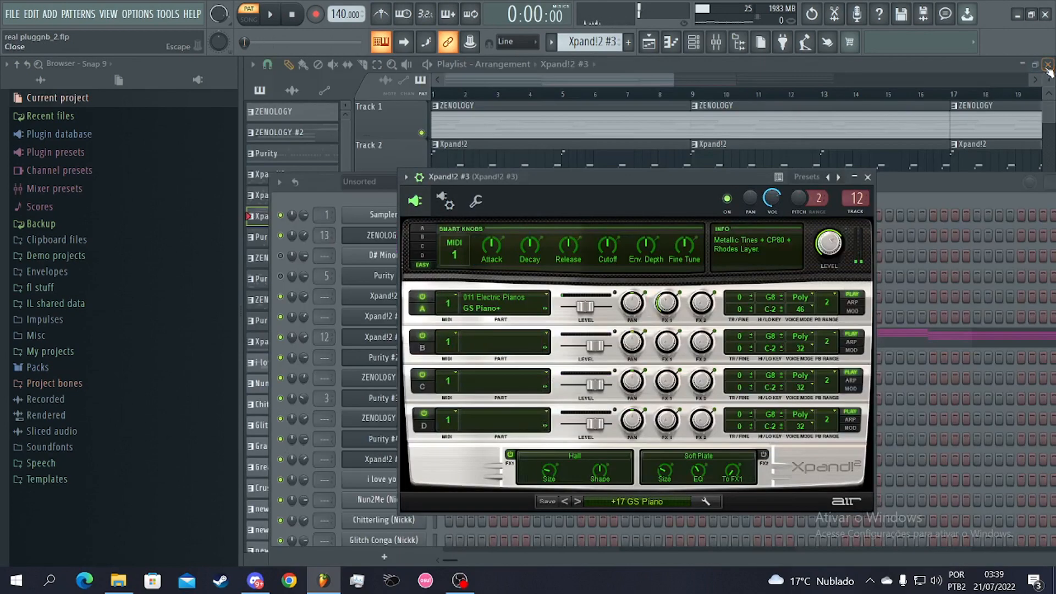
{"action": "left_click", "coordinate": [636, 86]}
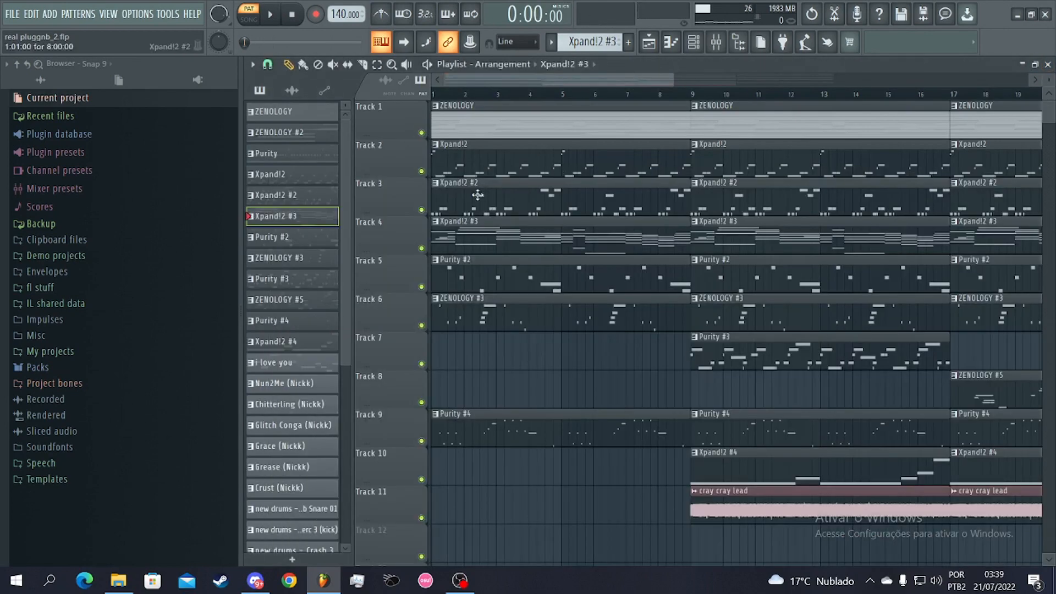
- Open the first Xpand!2 clip on Track 2 in the piano roll, examine its notes, and show its instrument window
{"action": "scroll", "coordinate": [498, 160], "scroll_direction": "down", "scroll_amount": 2}
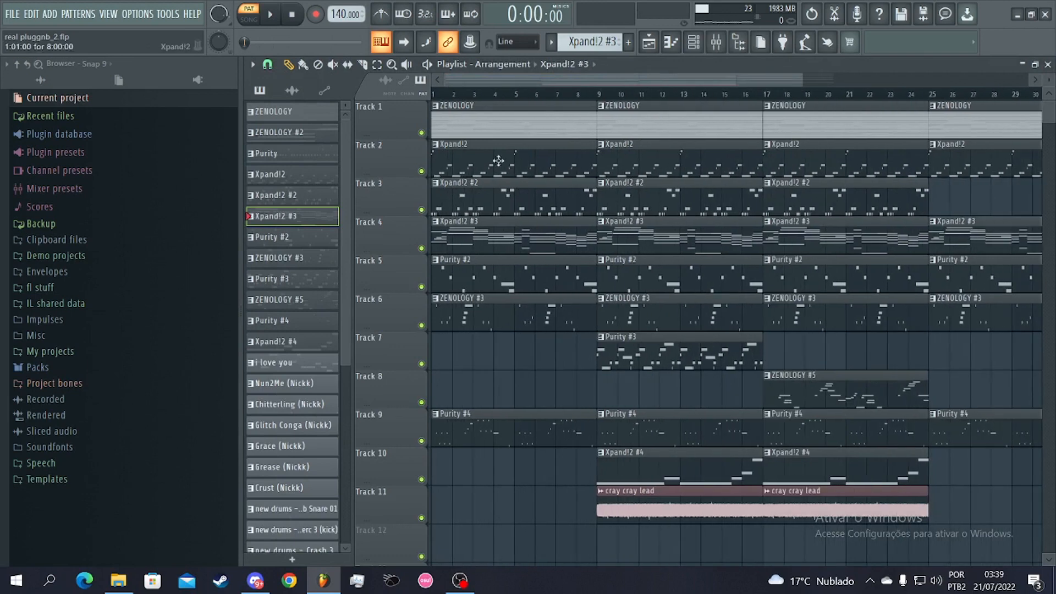
{"action": "double_click", "coordinate": [545, 167]}
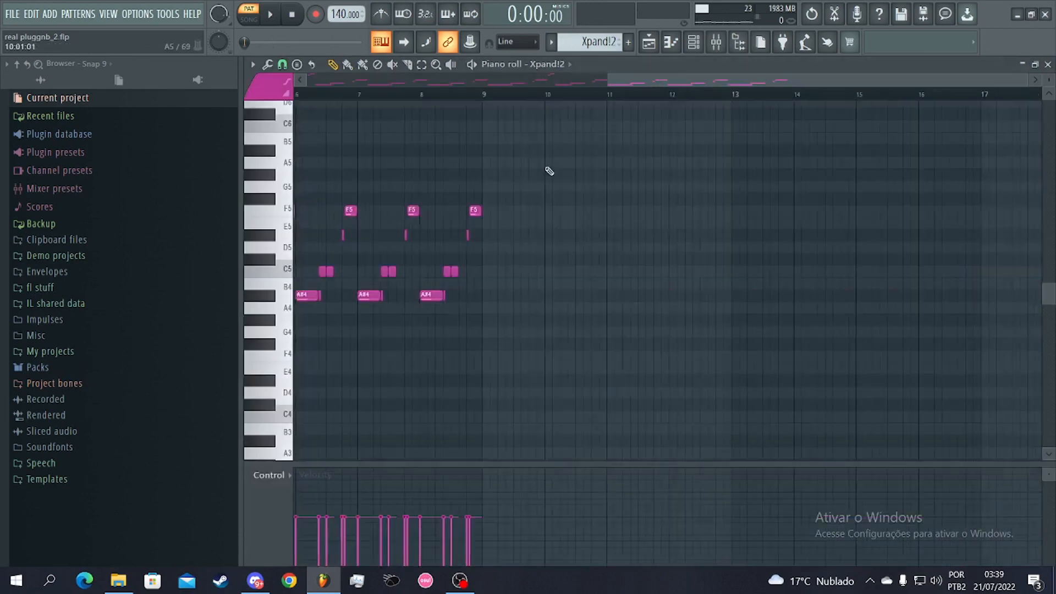
{"action": "scroll", "coordinate": [537, 217], "scroll_direction": "up", "scroll_amount": 3}
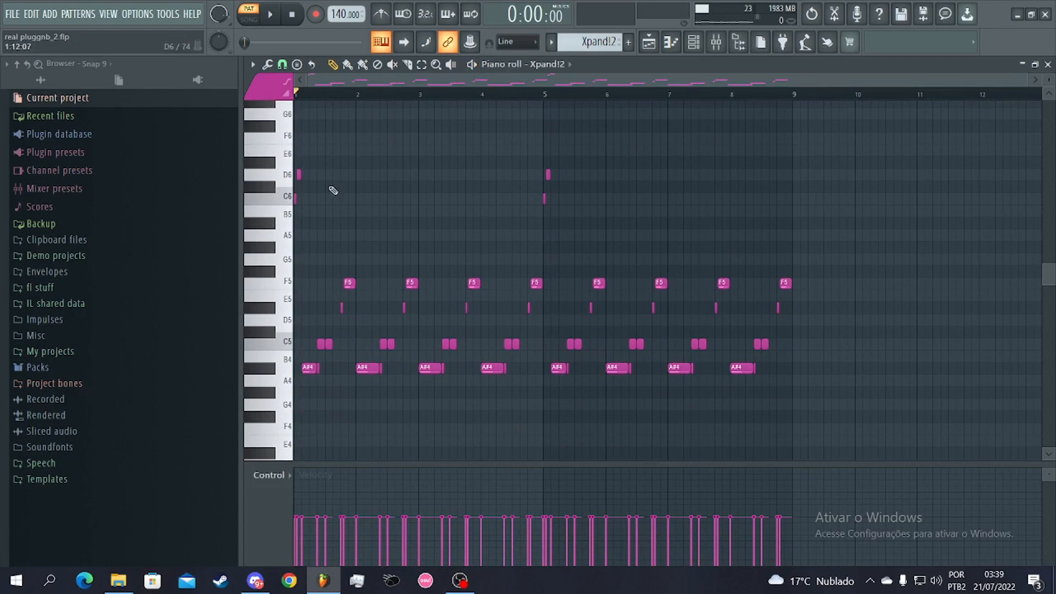
{"action": "scroll", "coordinate": [304, 211], "scroll_direction": "up", "scroll_amount": 4}
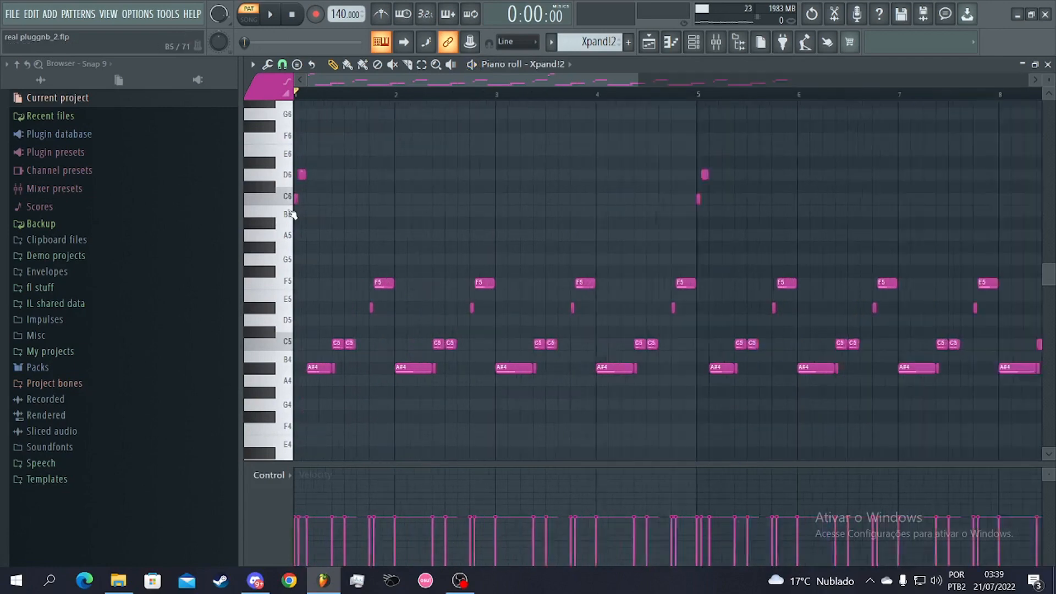
{"action": "left_click", "coordinate": [554, 66]}
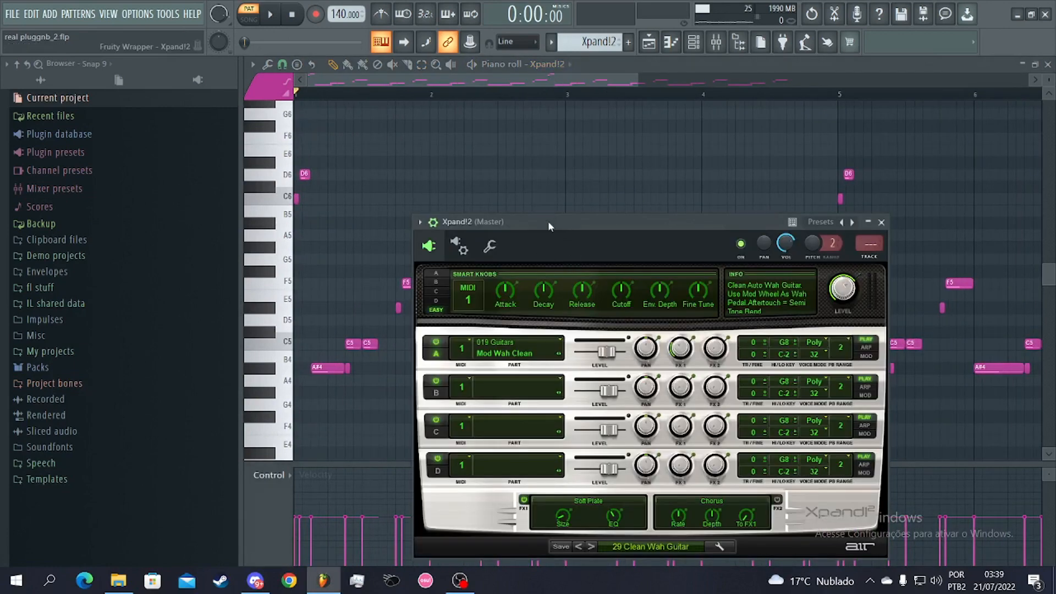
- Close the Xpand!2 instrument window, play its pattern in the piano roll, and stop playback near the end
{"action": "left_click_drag", "start_coordinate": [548, 220], "coordinate": [533, 157]}
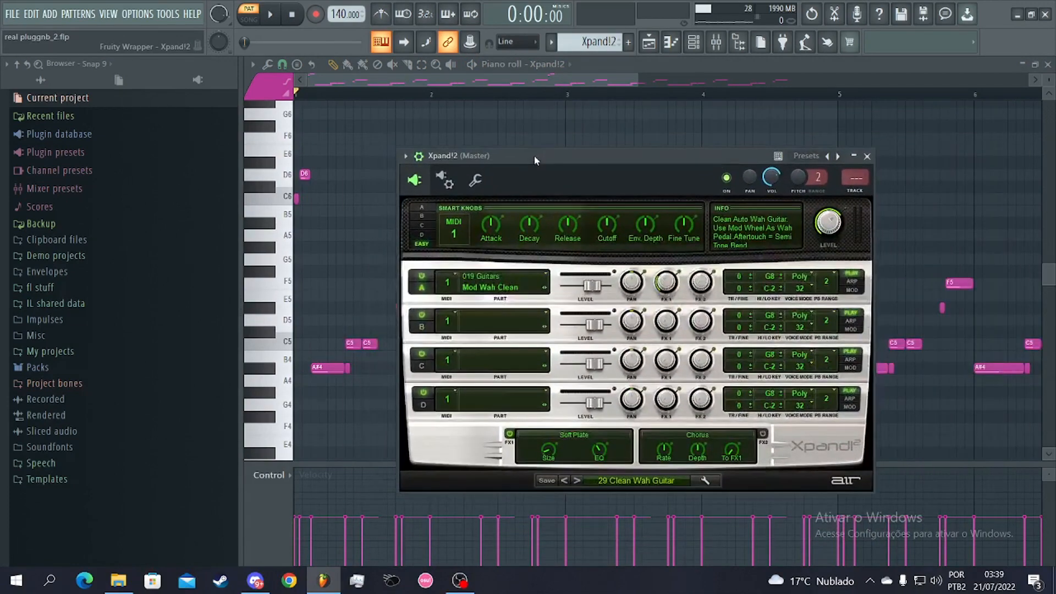
{"action": "left_click", "coordinate": [489, 67]}
{"action": "scroll", "coordinate": [477, 157], "scroll_direction": "down", "scroll_amount": 2}
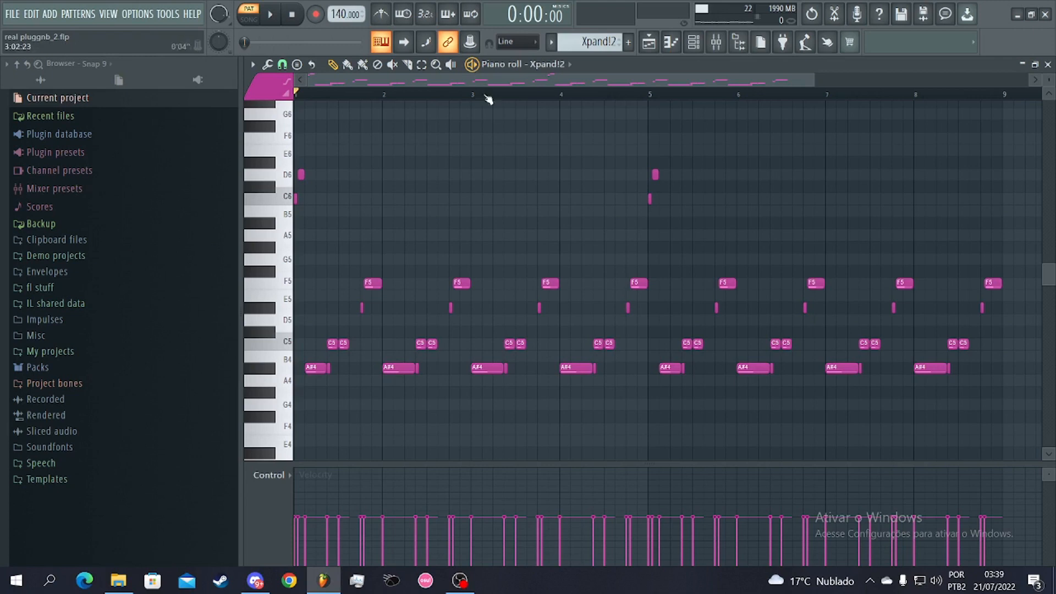
{"action": "left_click", "coordinate": [472, 65]}
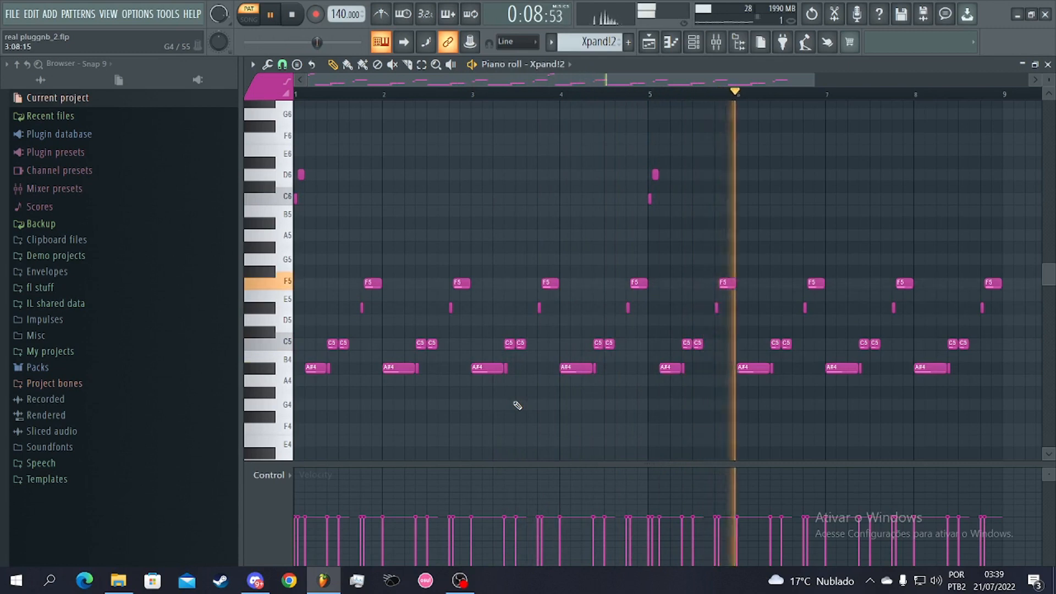
{"action": "scroll", "coordinate": [517, 406], "scroll_direction": "down", "scroll_amount": 3}
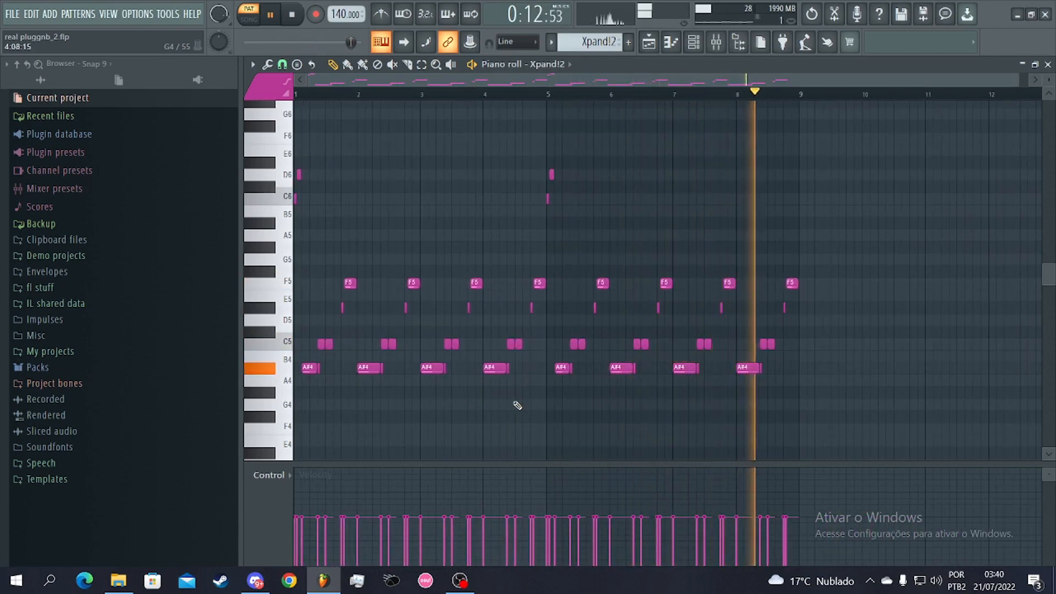
{"action": "key", "text": "space"}
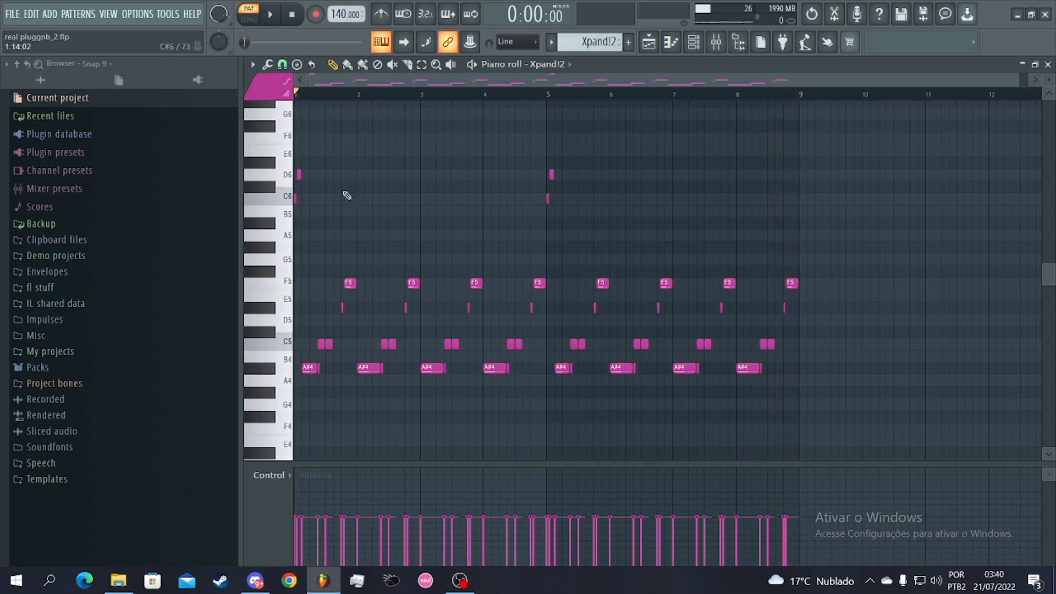
- Examine the note layout of the Xpand!2 pattern, from its opening high notes across all eight bars
{"action": "scroll", "coordinate": [312, 192], "scroll_direction": "up", "scroll_amount": 2}
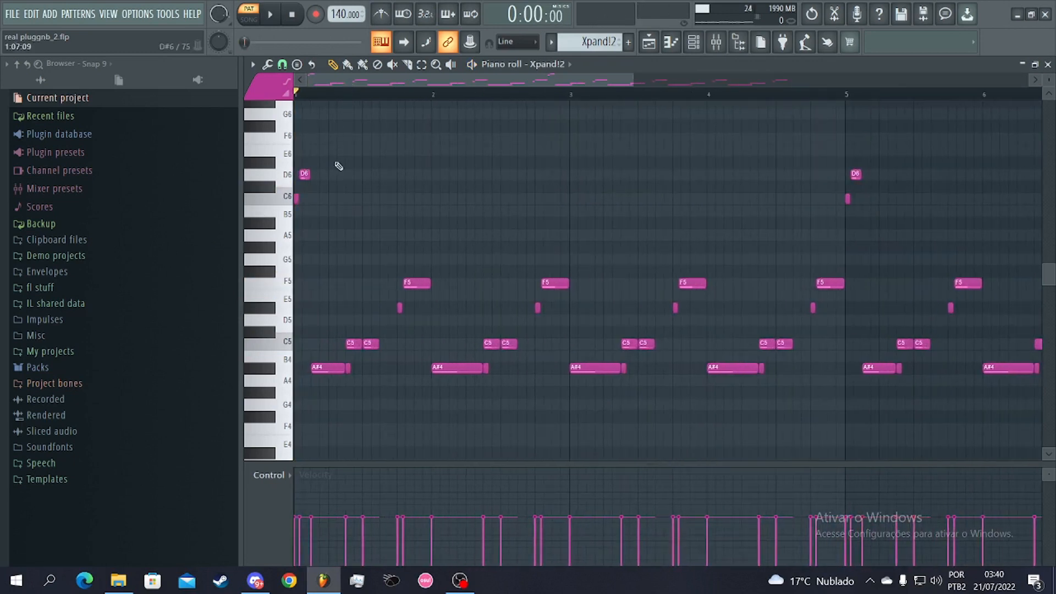
{"action": "scroll", "coordinate": [434, 347], "scroll_direction": "down", "scroll_amount": 2}
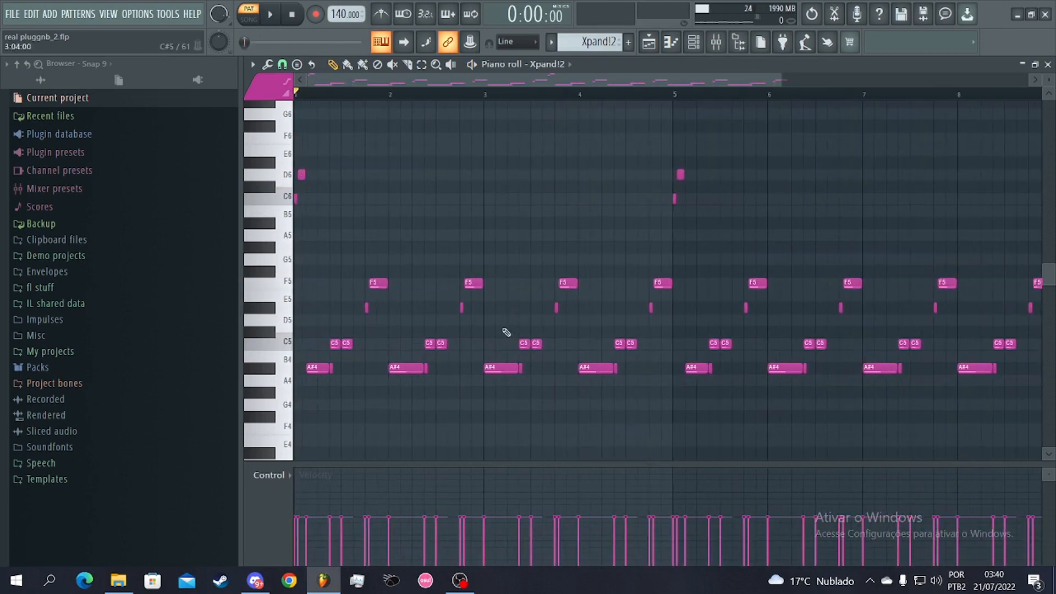
{"action": "scroll", "coordinate": [506, 332], "scroll_direction": "down", "scroll_amount": 2}
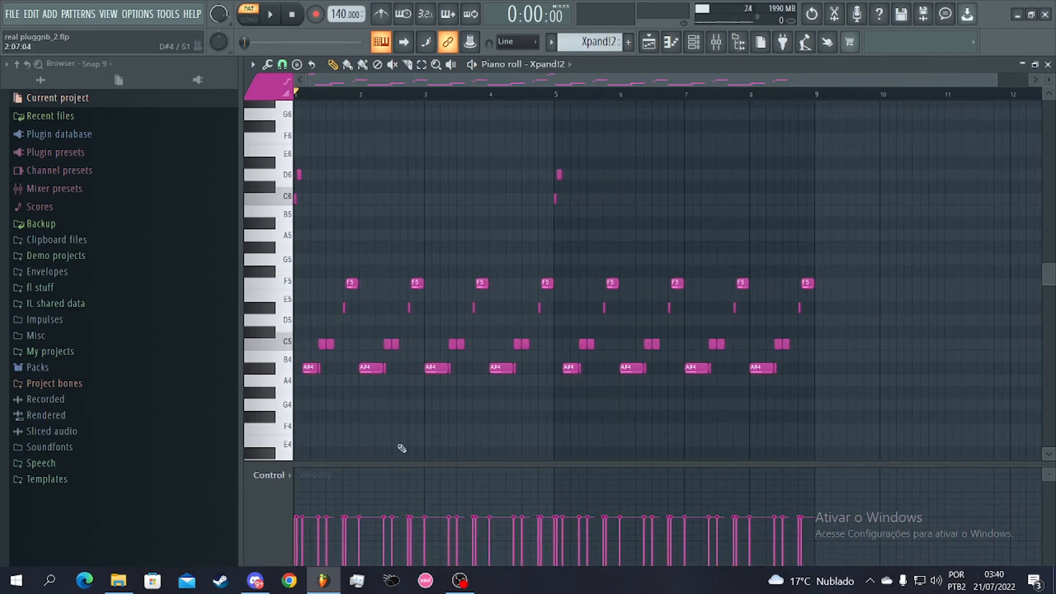
{"action": "scroll", "coordinate": [297, 352], "scroll_direction": "up", "scroll_amount": 3}
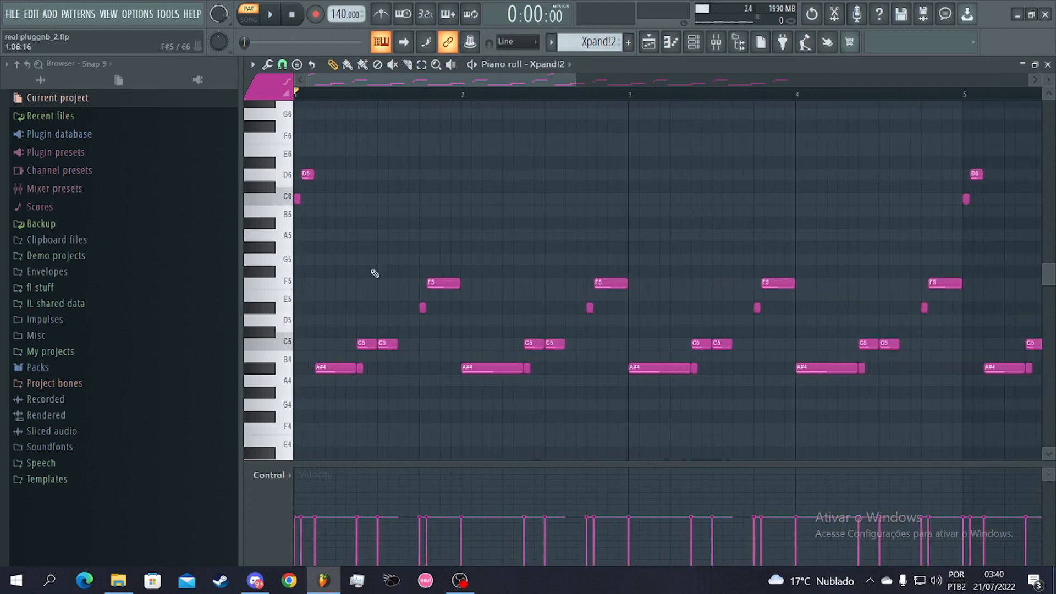
{"action": "scroll", "coordinate": [375, 273], "scroll_direction": "down", "scroll_amount": 1}
{"action": "scroll", "coordinate": [452, 307], "scroll_direction": "down", "scroll_amount": 4}
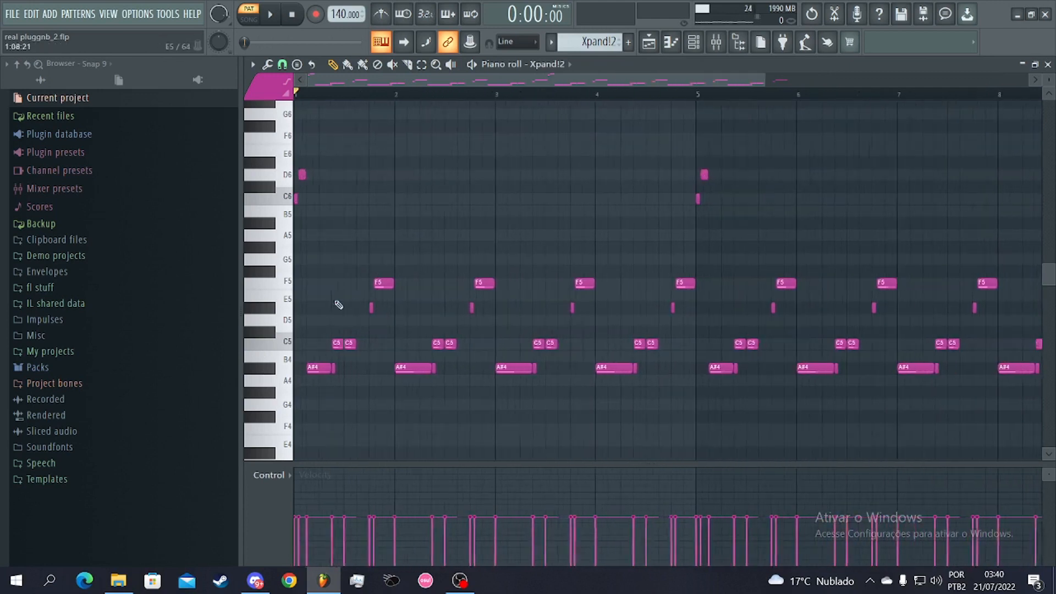
{"action": "scroll", "coordinate": [310, 354], "scroll_direction": "up", "scroll_amount": 4}
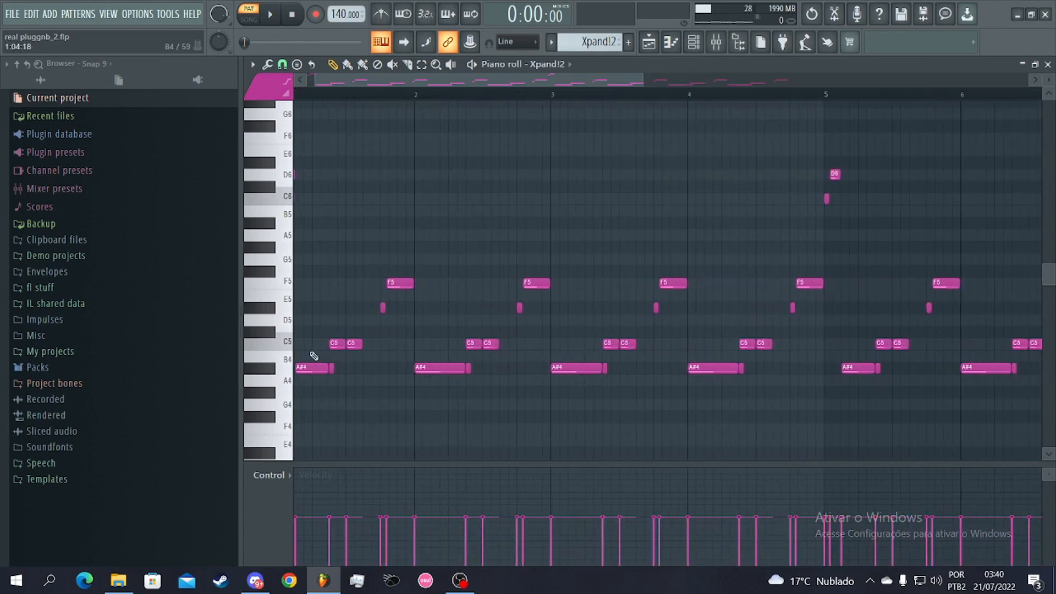
{"action": "left_click_drag", "start_coordinate": [431, 81], "coordinate": [414, 81]}
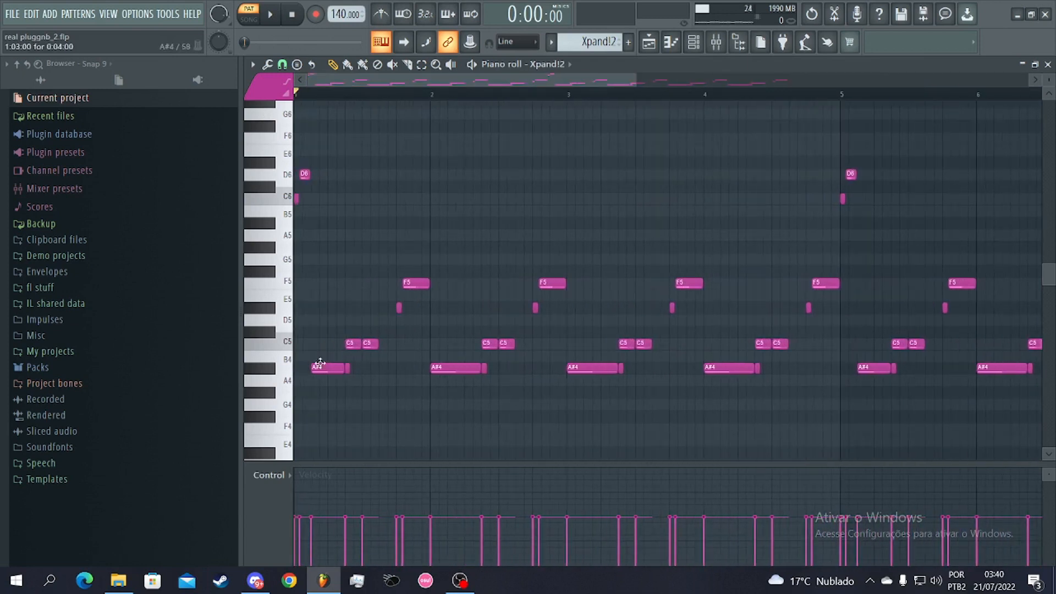
{"action": "scroll", "coordinate": [320, 364], "scroll_direction": "down", "scroll_amount": 5}
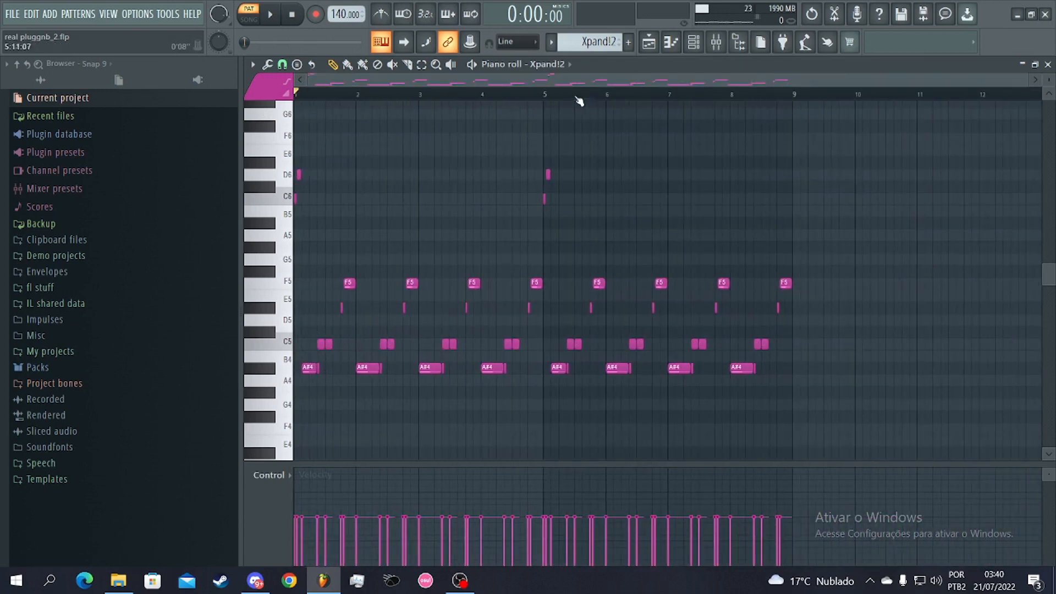
- Close the piano roll, view the preset and preset categories in the Xpand!2 channel's instrument, and return to the playlist
{"action": "left_click", "coordinate": [1048, 65]}
{"action": "left_click", "coordinate": [659, 84]}
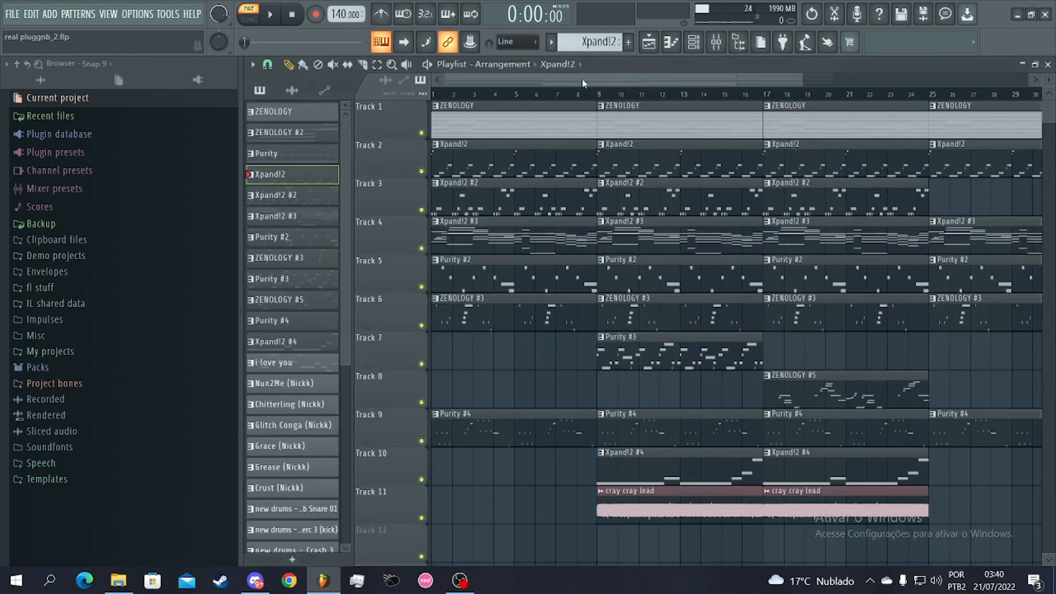
{"action": "left_click", "coordinate": [713, 44]}
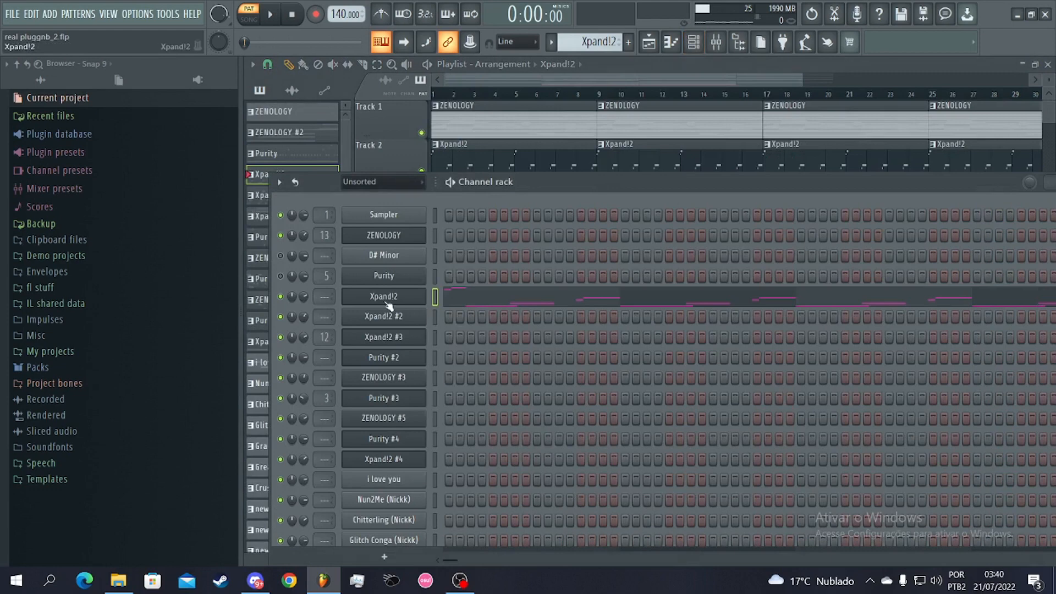
{"action": "left_click", "coordinate": [385, 299]}
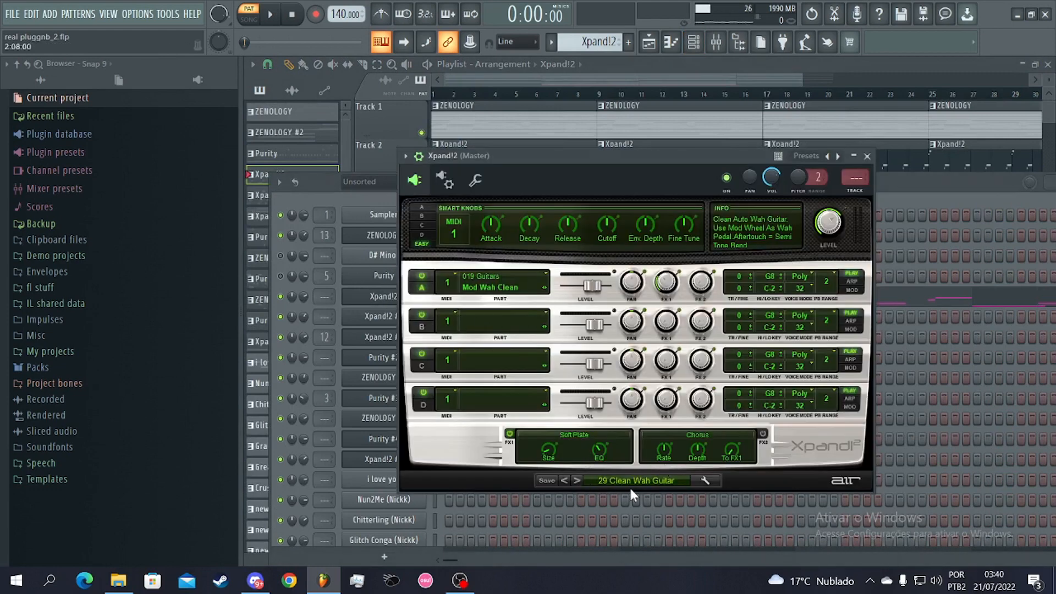
{"action": "left_click", "coordinate": [642, 480]}
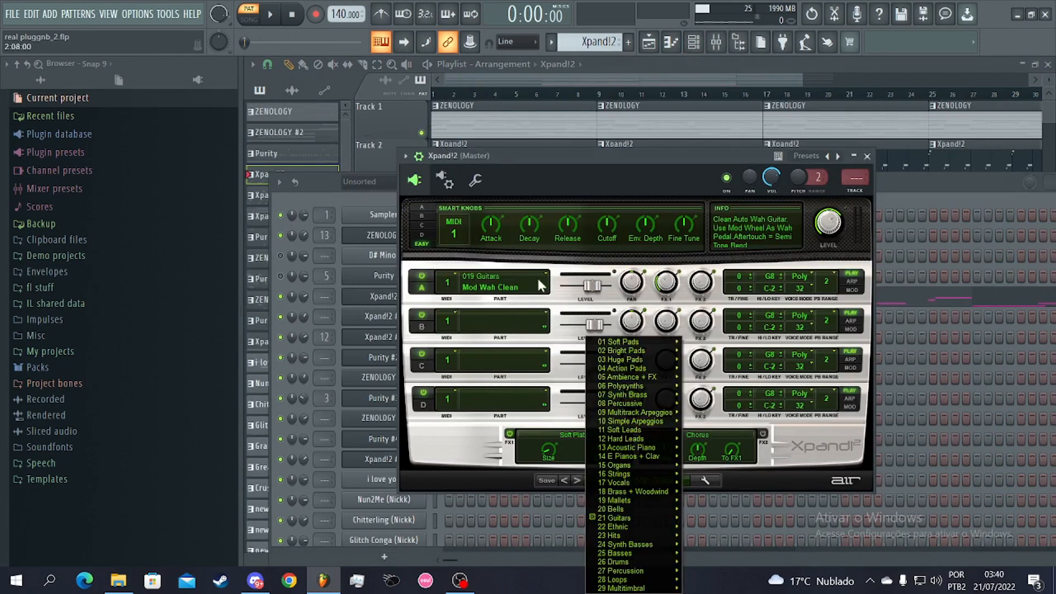
{"action": "left_click", "coordinate": [522, 81]}
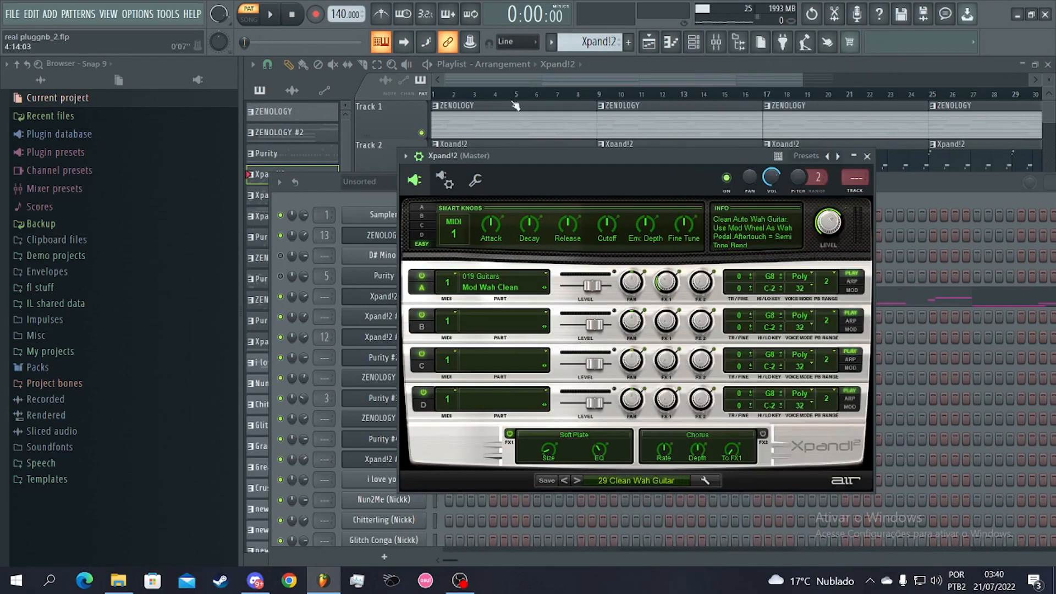
{"action": "left_click", "coordinate": [515, 102]}
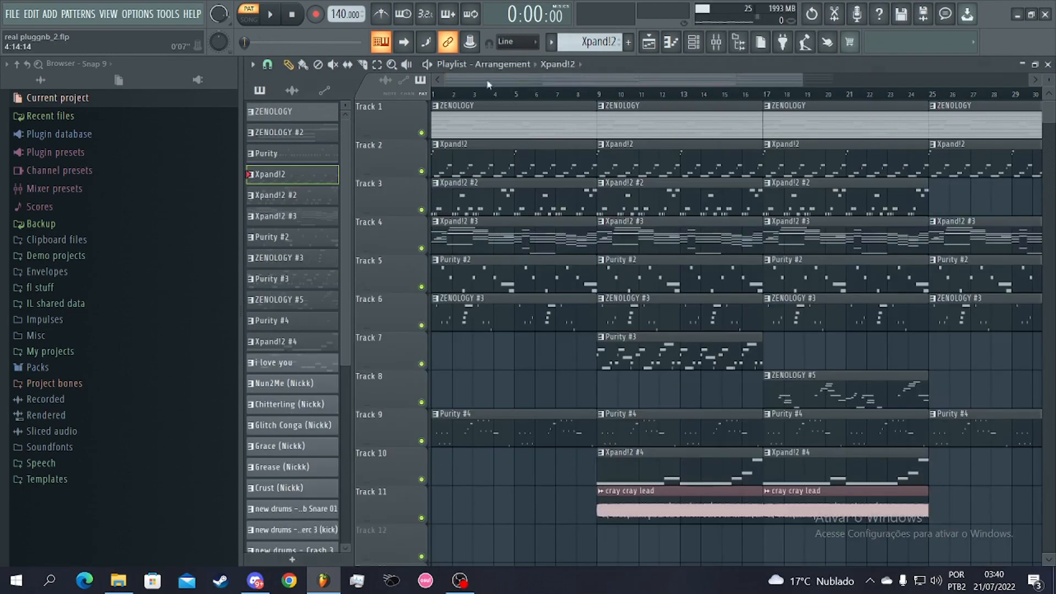
- Open the first Xpand!2 #2 clip on Track 3 in the piano roll and view its instrument's preset
{"action": "double_click", "coordinate": [490, 206]}
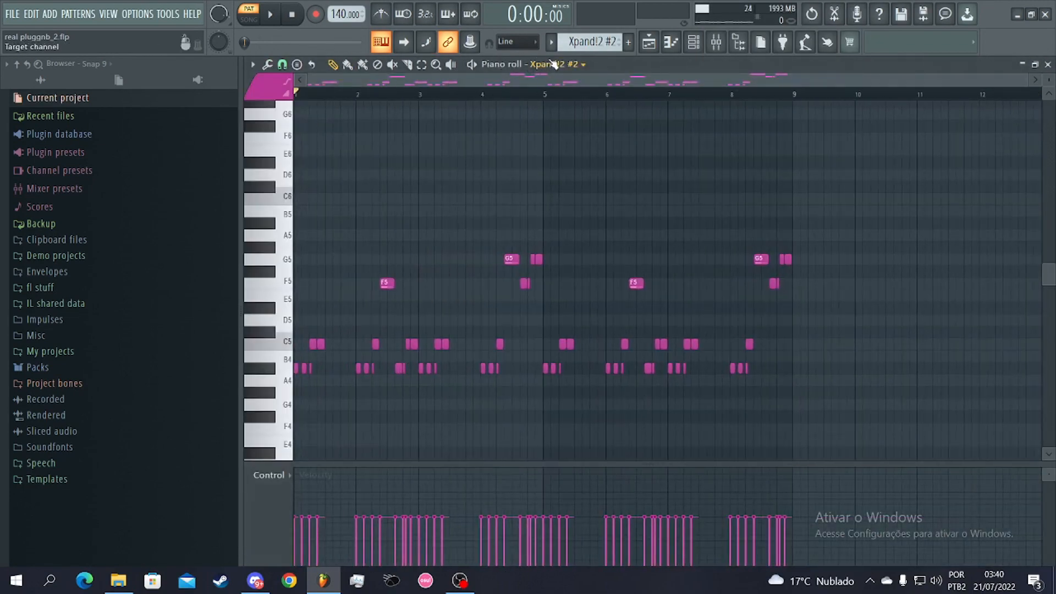
{"action": "left_click", "coordinate": [552, 64]}
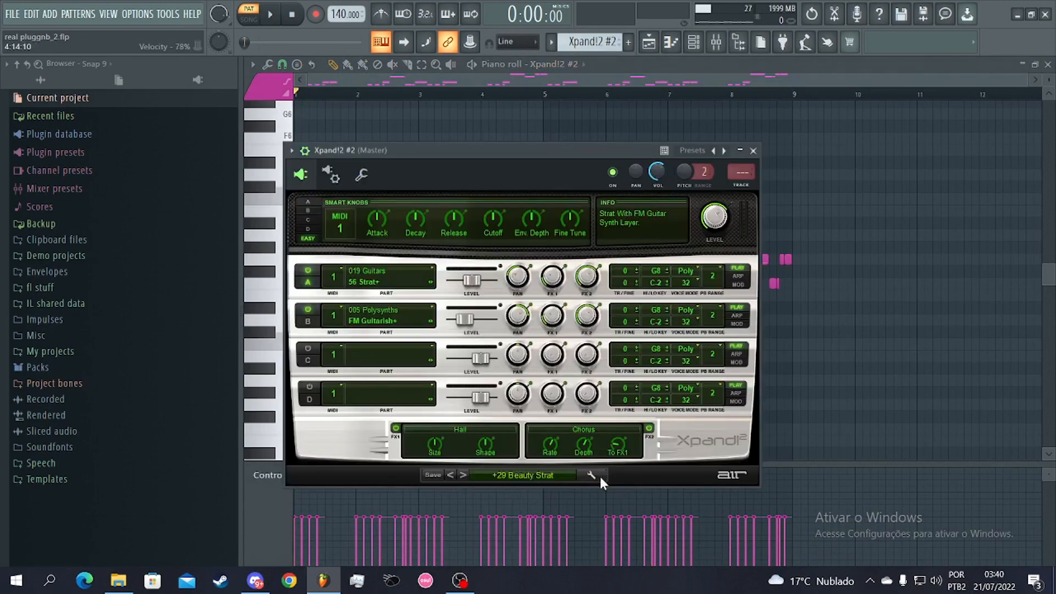
{"action": "key", "text": "Escape"}
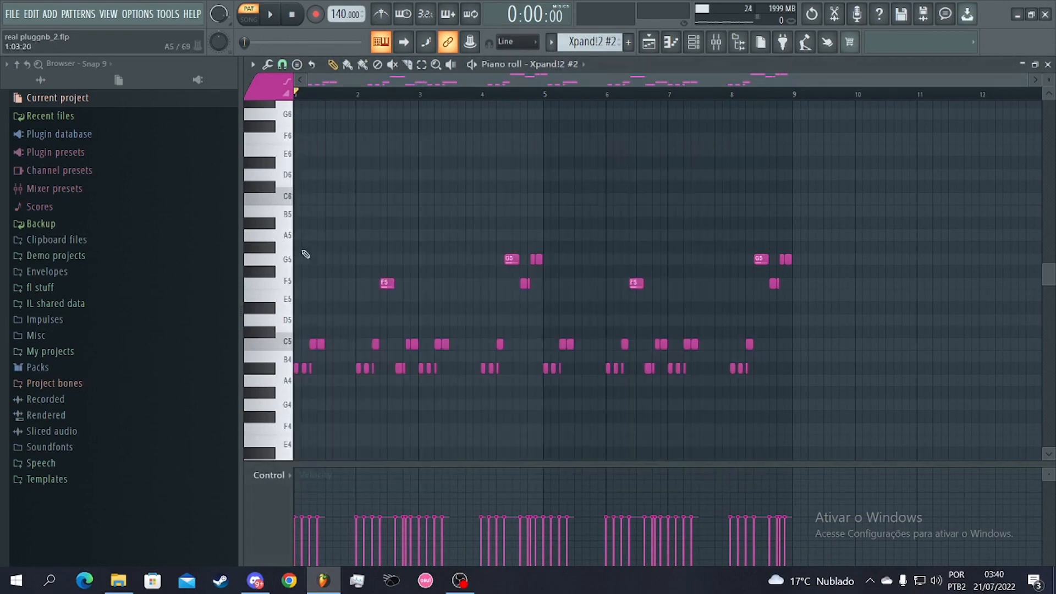
- Play the Xpand!2 #2 pattern from its start, stop it, and close its editor to return to the playlist
{"action": "scroll", "coordinate": [311, 323], "scroll_direction": "up", "scroll_amount": 2, "text": "ctrl"}
{"action": "left_click_drag", "start_coordinate": [428, 81], "coordinate": [345, 84]}
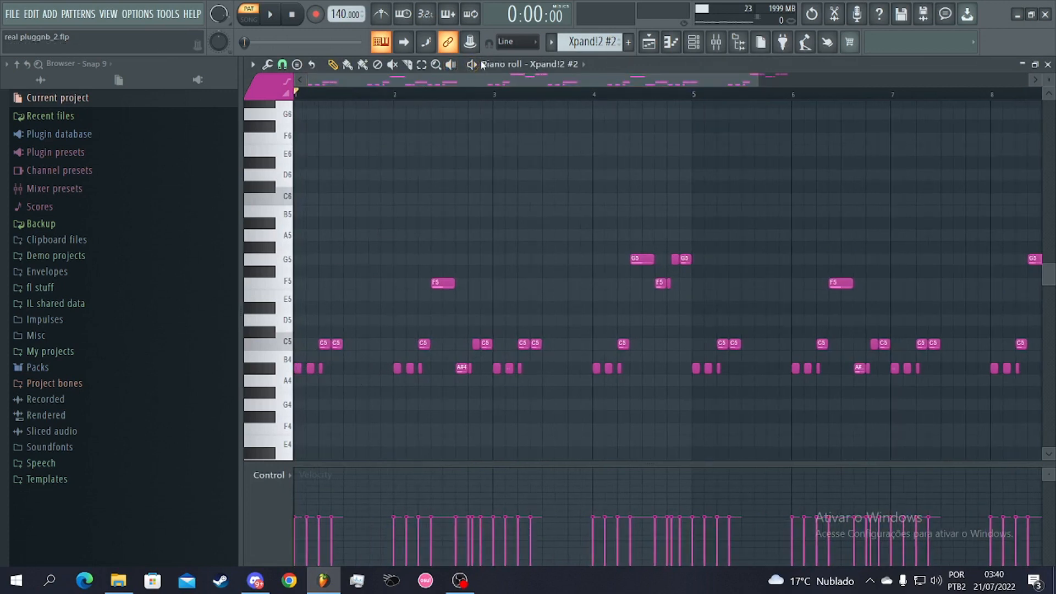
{"action": "key", "text": "space"}
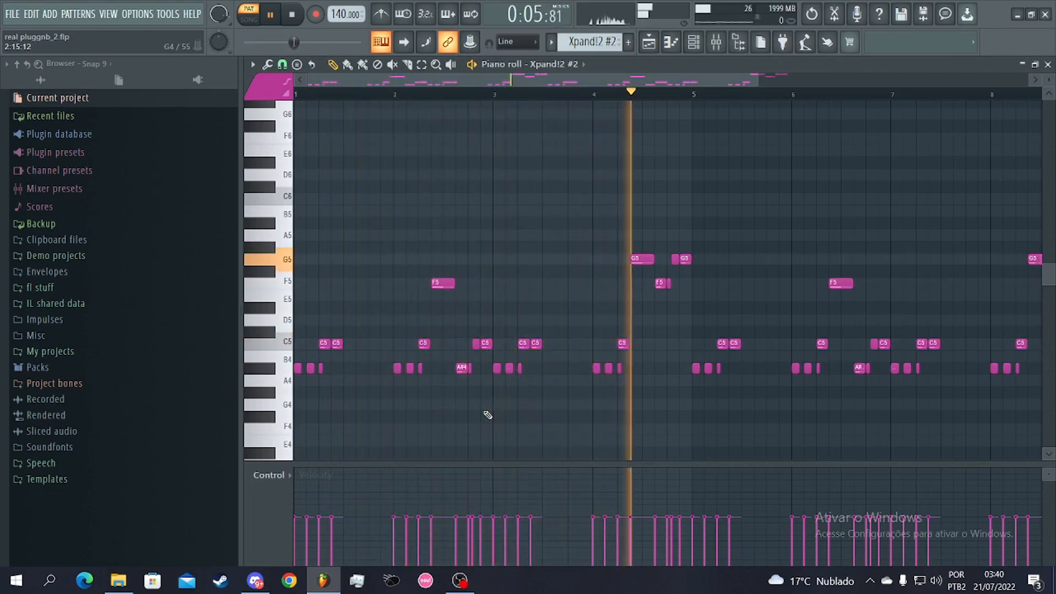
{"action": "scroll", "coordinate": [487, 415], "scroll_direction": "down", "scroll_amount": 2}
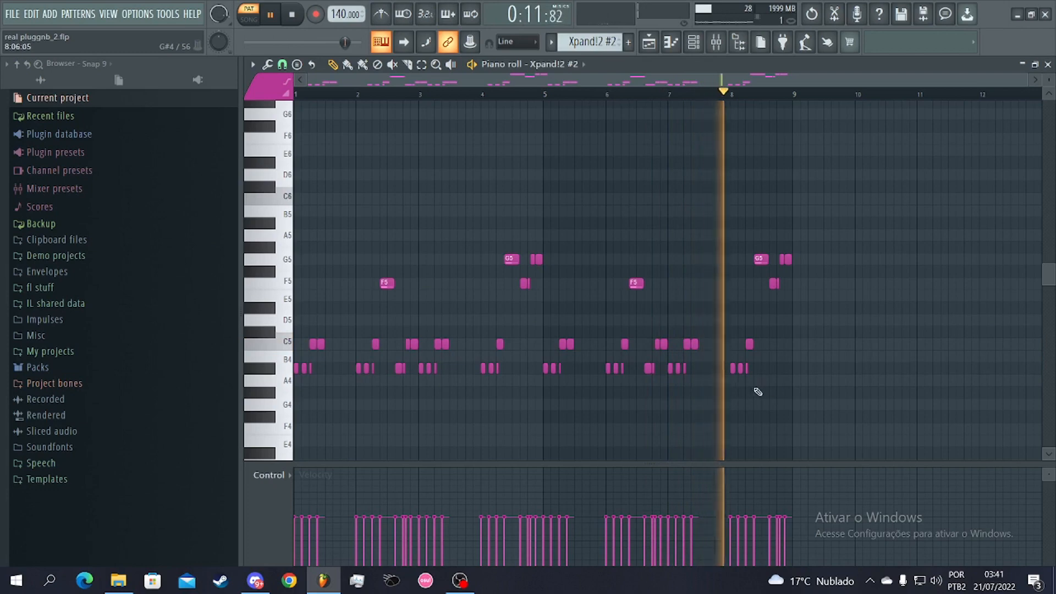
{"action": "key", "text": "space"}
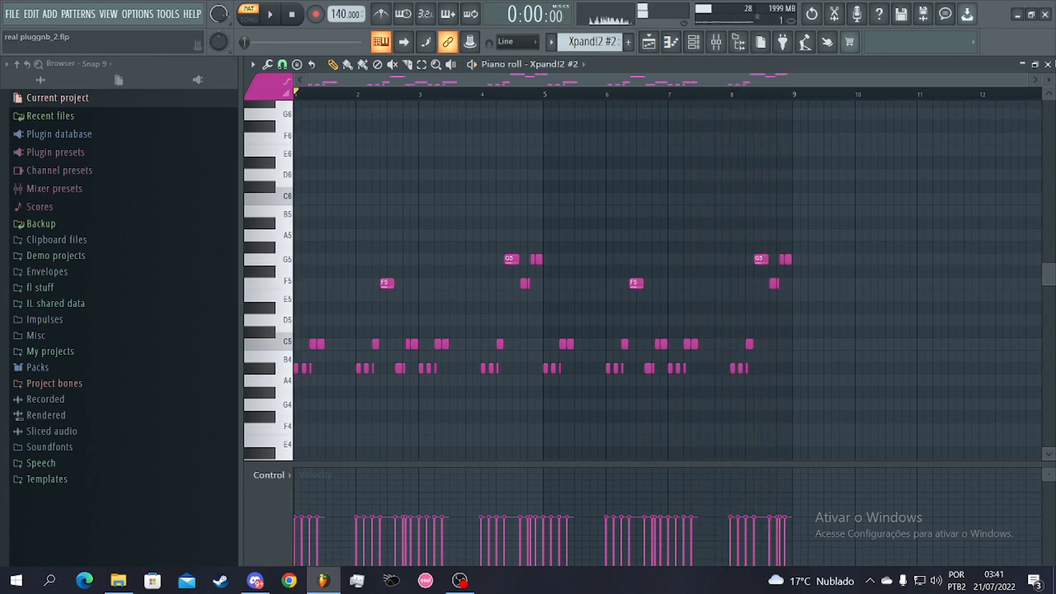
{"action": "left_click", "coordinate": [1048, 64]}
{"action": "left_click", "coordinate": [604, 85]}
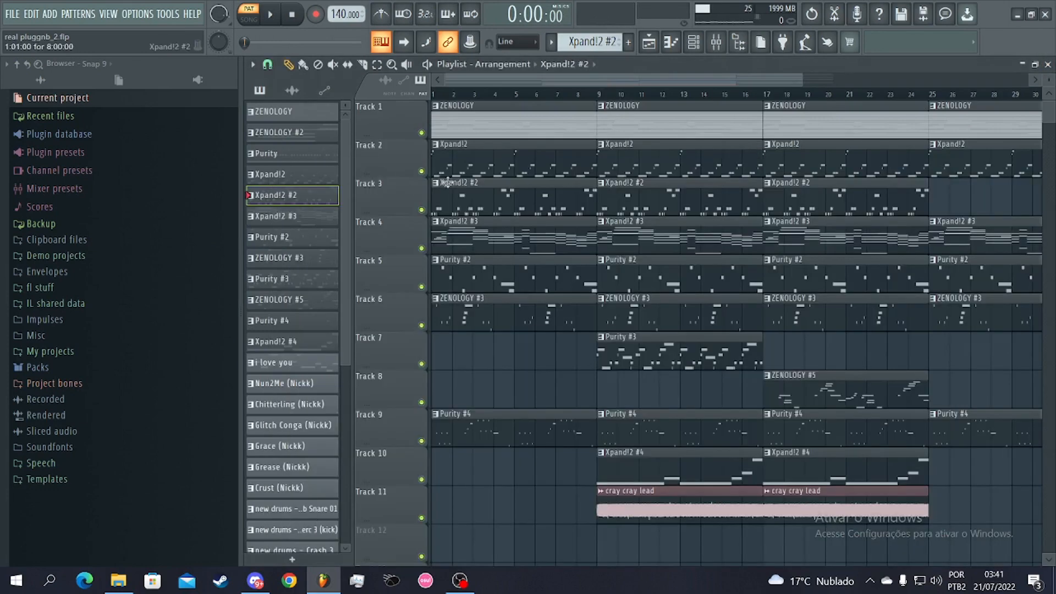
- Mute Tracks 9, 6 and 5 in the playlist and switch playback to song mode
{"action": "scroll", "coordinate": [418, 335], "scroll_direction": "up", "scroll_amount": 2}
{"action": "left_click", "coordinate": [419, 433]}
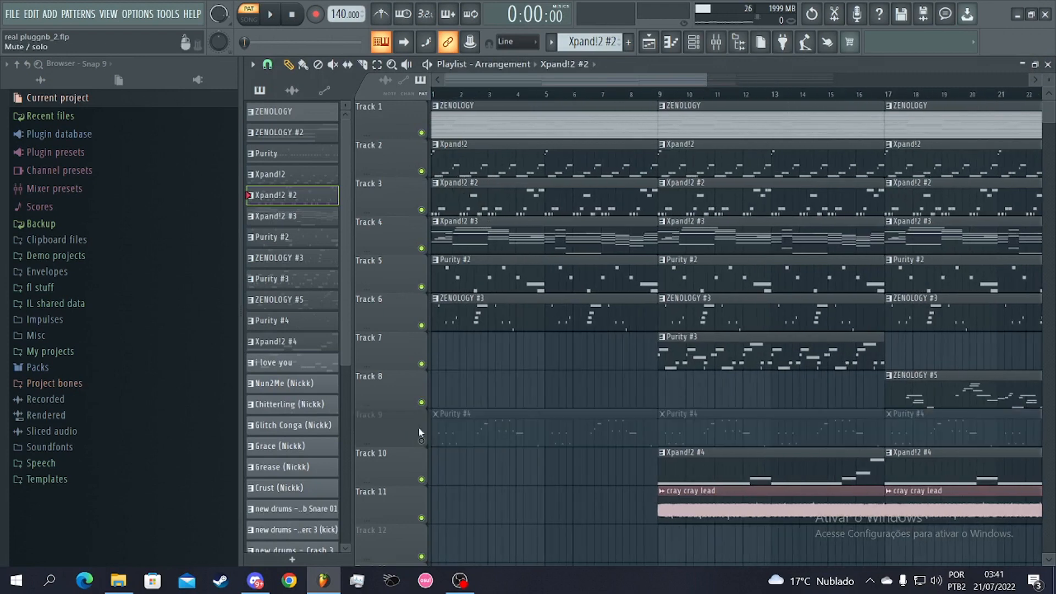
{"action": "left_click", "coordinate": [422, 325]}
{"action": "left_click", "coordinate": [422, 286]}
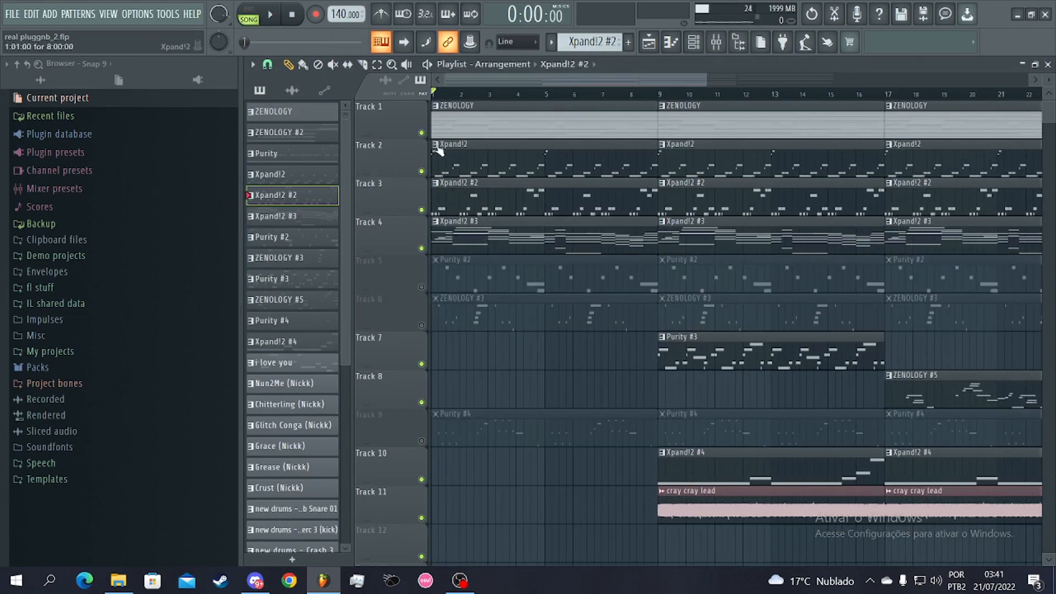
- Play the first eight bars of the arrangement with only the unmuted melodic layers, and stop playback
{"action": "key", "text": "space"}
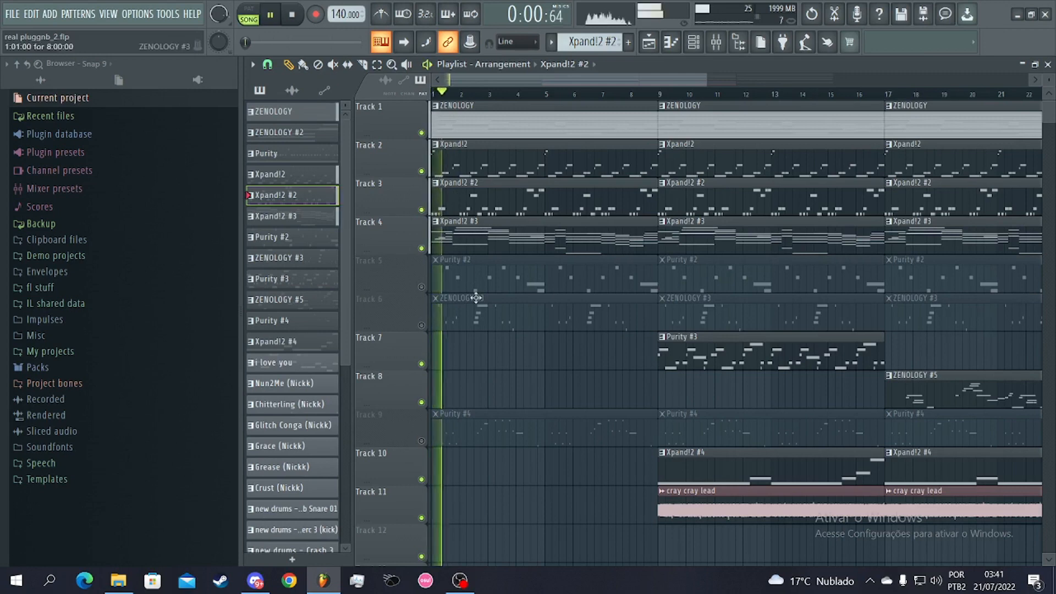
{"action": "scroll", "coordinate": [454, 299], "scroll_direction": "down", "scroll_amount": 2}
{"action": "scroll", "coordinate": [428, 300], "scroll_direction": "down", "scroll_amount": 1}
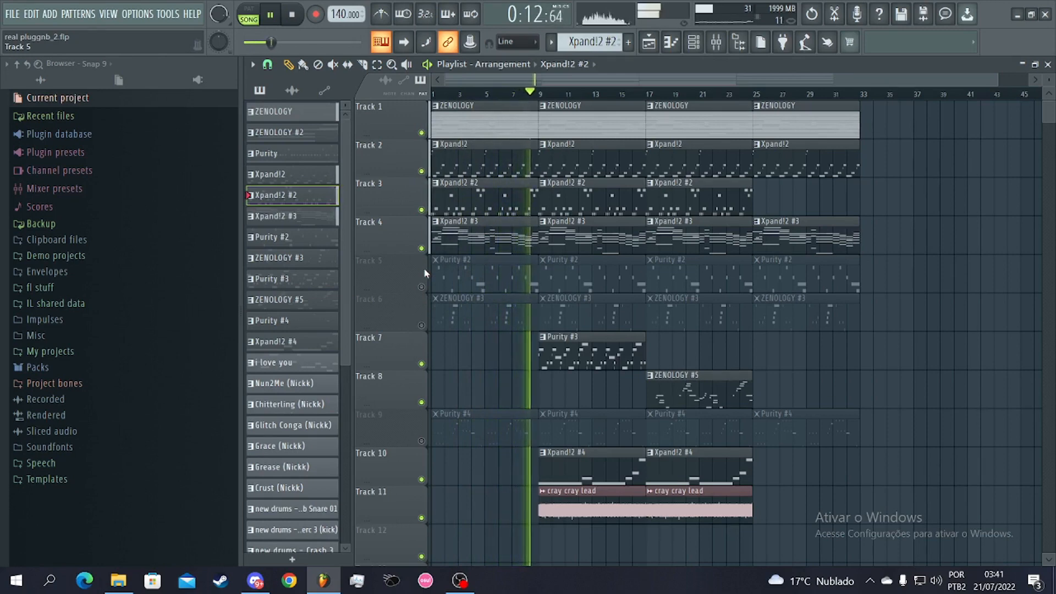
{"action": "key", "text": "space"}
{"action": "scroll", "coordinate": [440, 216], "scroll_direction": "up", "scroll_amount": 3}
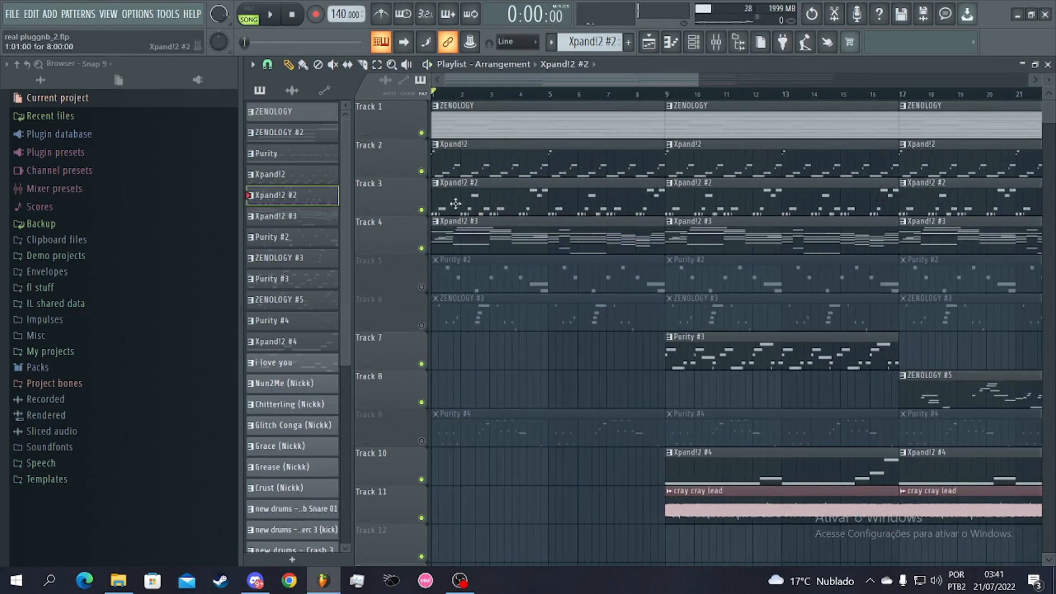
- Solo Track 5, open its first Purity #2 clip in the piano roll, and view the instrument's preset
{"action": "right_click", "coordinate": [422, 287]}
{"action": "double_click", "coordinate": [506, 280]}
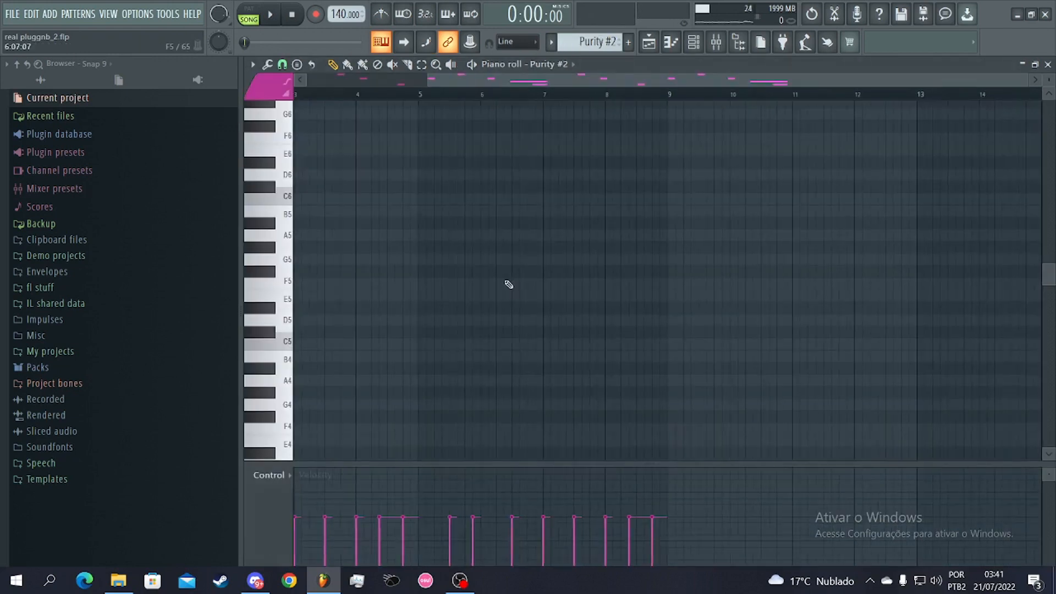
{"action": "left_click", "coordinate": [572, 68]}
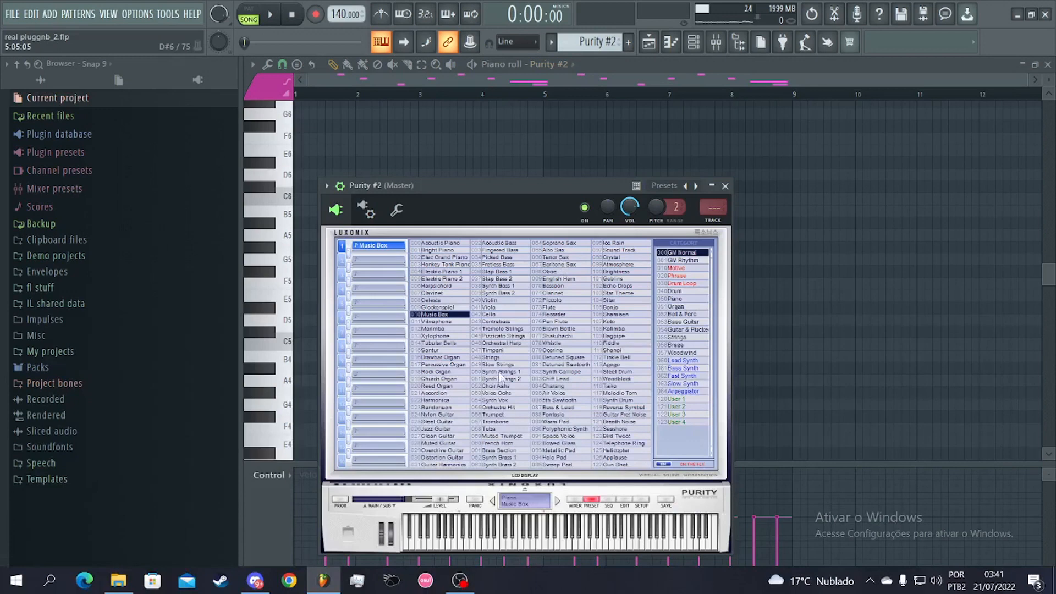
{"action": "left_click", "coordinate": [465, 94]}
{"action": "scroll", "coordinate": [377, 207], "scroll_direction": "up", "scroll_amount": 5}
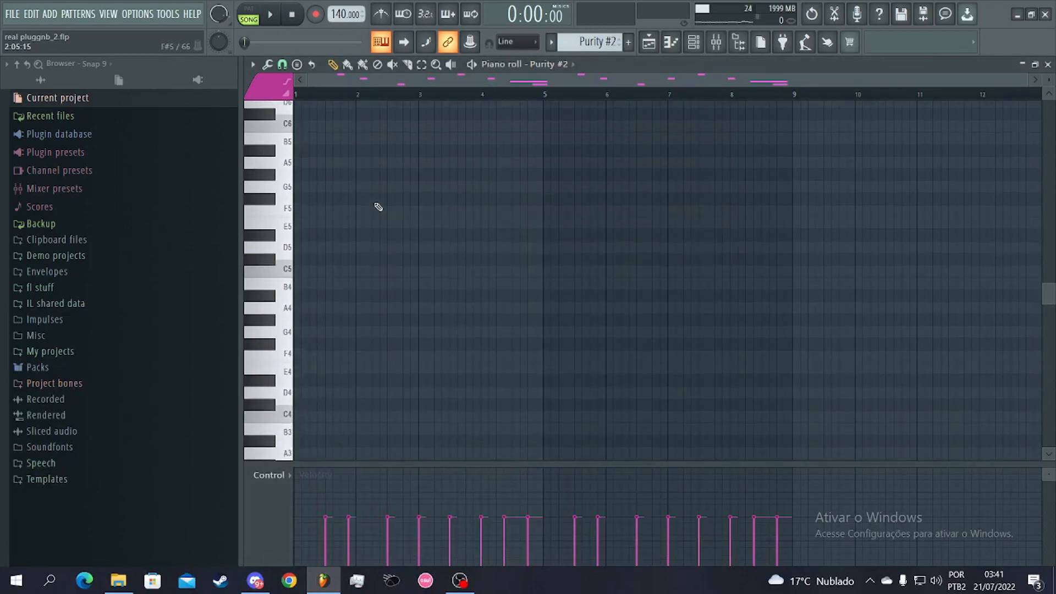
- Play the Purity #2 pattern, stop it, and close its editor to return to the start of the playlist
{"action": "left_click", "coordinate": [472, 65]}
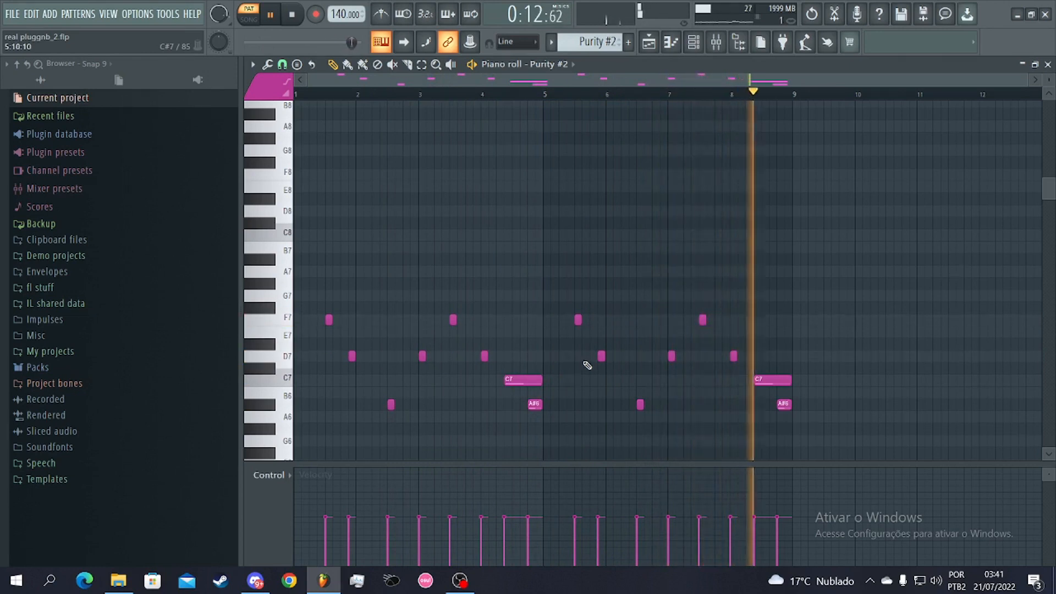
{"action": "key", "text": "space"}
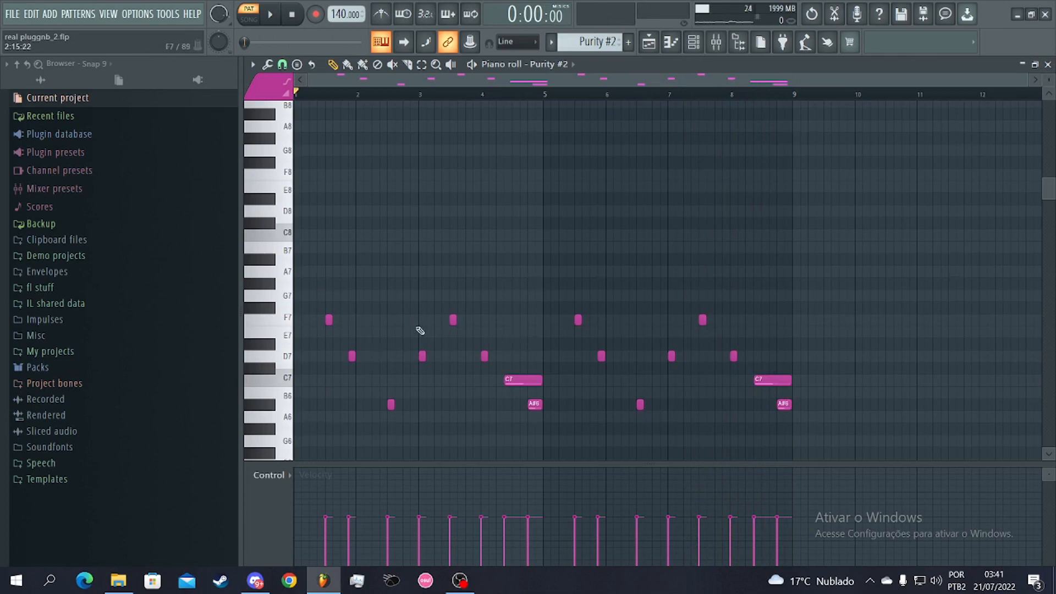
{"action": "left_click", "coordinate": [1047, 64]}
{"action": "left_click", "coordinate": [596, 80]}
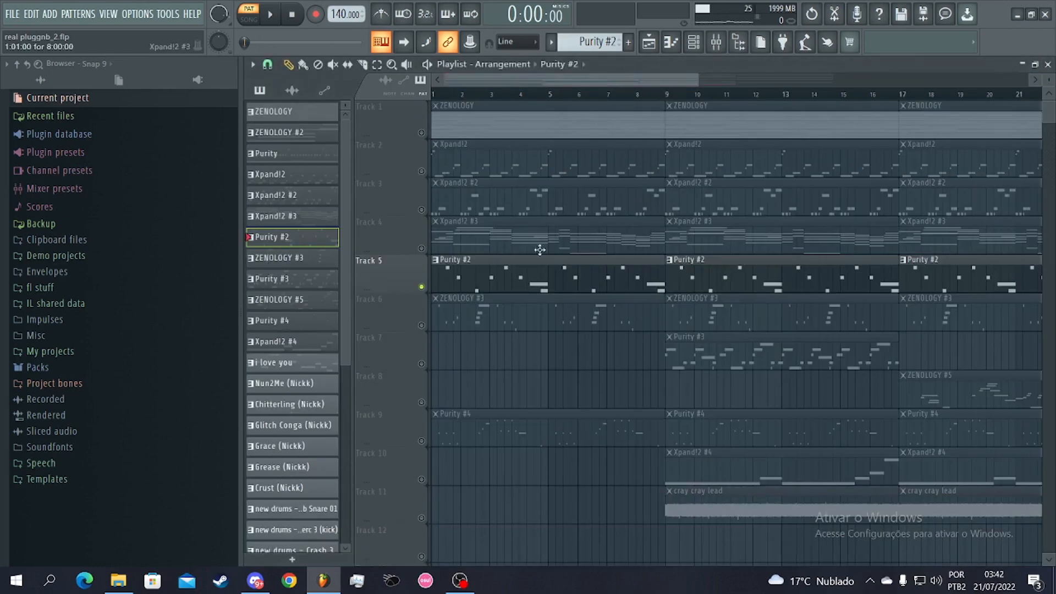
- Solo Track 6, open its first ZENOLOGY #3 clip in the piano roll, and view the instrument's preset
{"action": "right_click", "coordinate": [422, 326]}
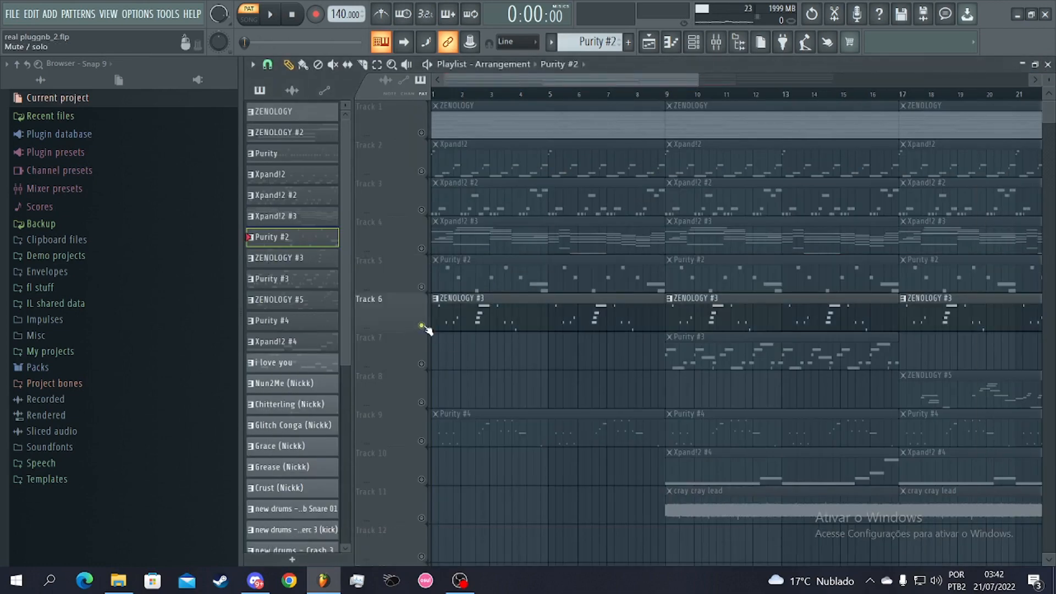
{"action": "double_click", "coordinate": [500, 317]}
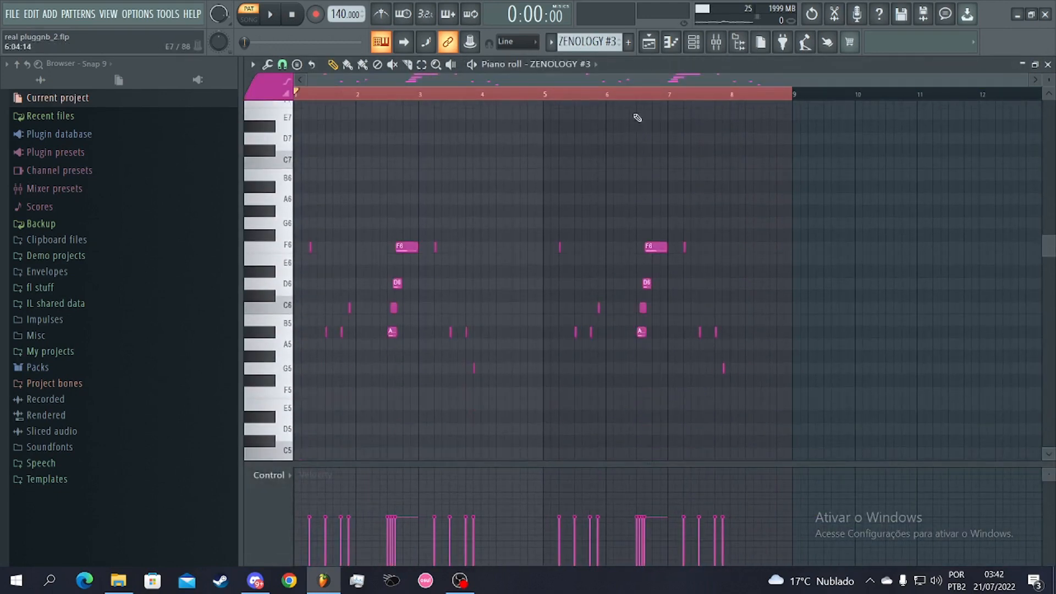
{"action": "right_click", "coordinate": [560, 68]}
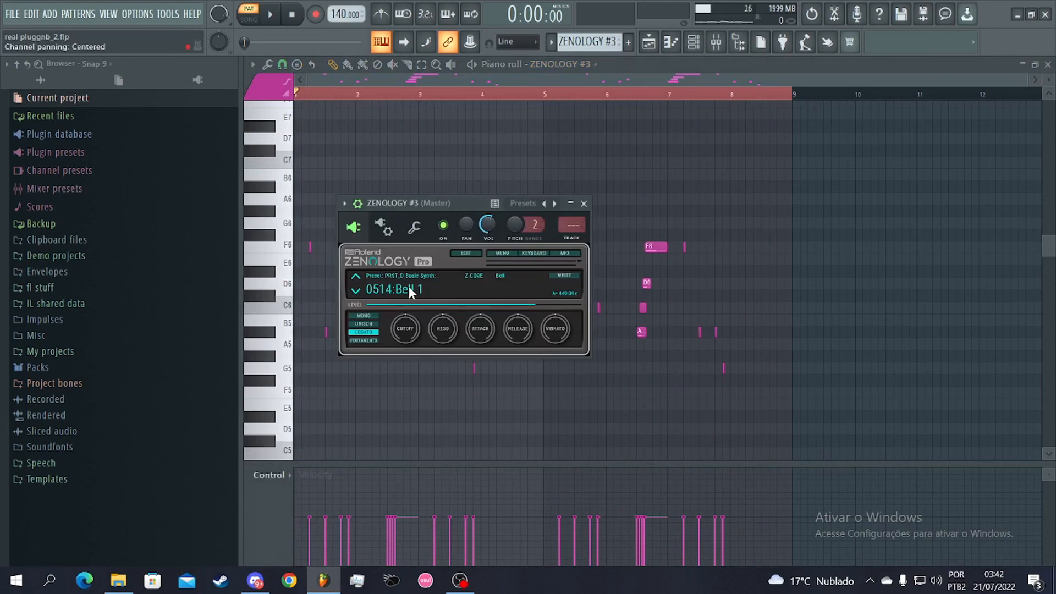
{"action": "left_click", "coordinate": [414, 83]}
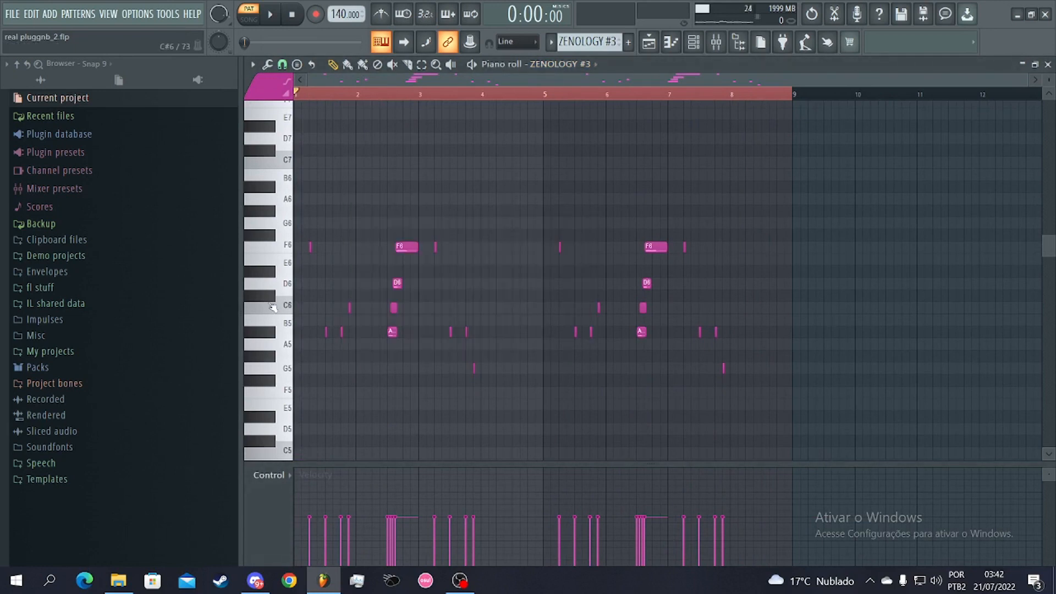
- Play the ZENOLOGY #3 pattern from its start and stop it near the end of its eight bars
{"action": "scroll", "coordinate": [273, 307], "scroll_direction": "up", "scroll_amount": 5}
{"action": "scroll", "coordinate": [487, 111], "scroll_direction": "down", "scroll_amount": 3}
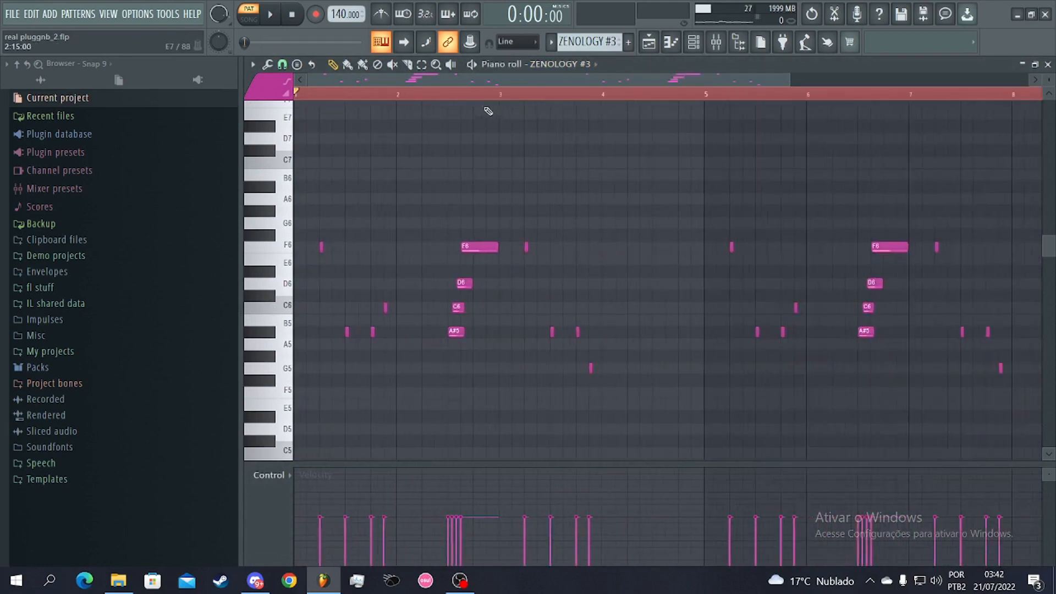
{"action": "left_click", "coordinate": [473, 64]}
{"action": "scroll", "coordinate": [506, 370], "scroll_direction": "down", "scroll_amount": 2}
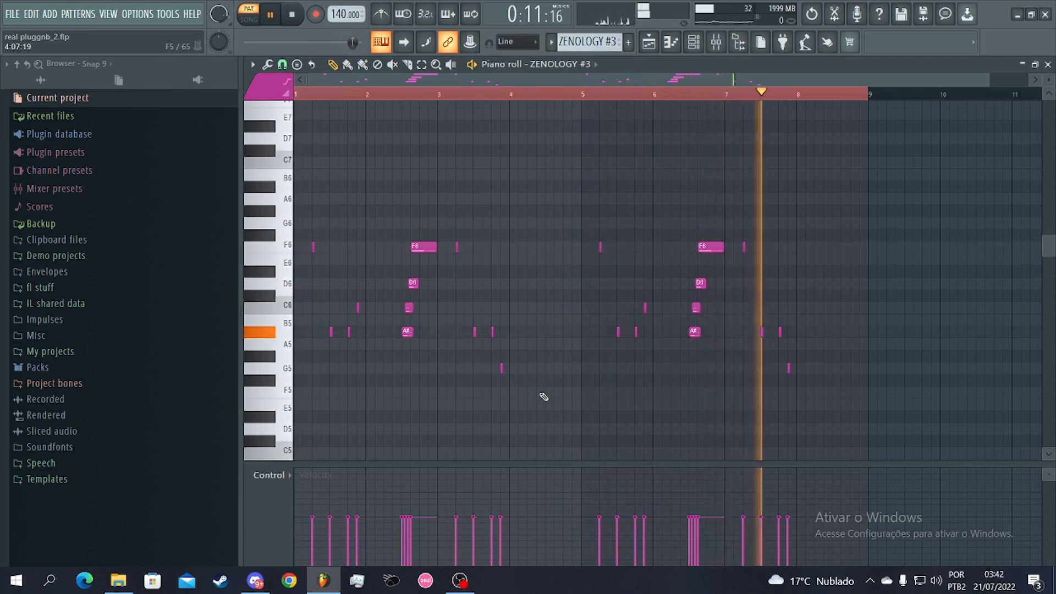
{"action": "key", "text": "space"}
- Examine and replay the quick rising run in bar 2 of ZENOLOGY #3, and close the editor to return to the playlist
{"action": "scroll", "coordinate": [302, 302], "scroll_direction": "up", "scroll_amount": 3, "text": "ctrl"}
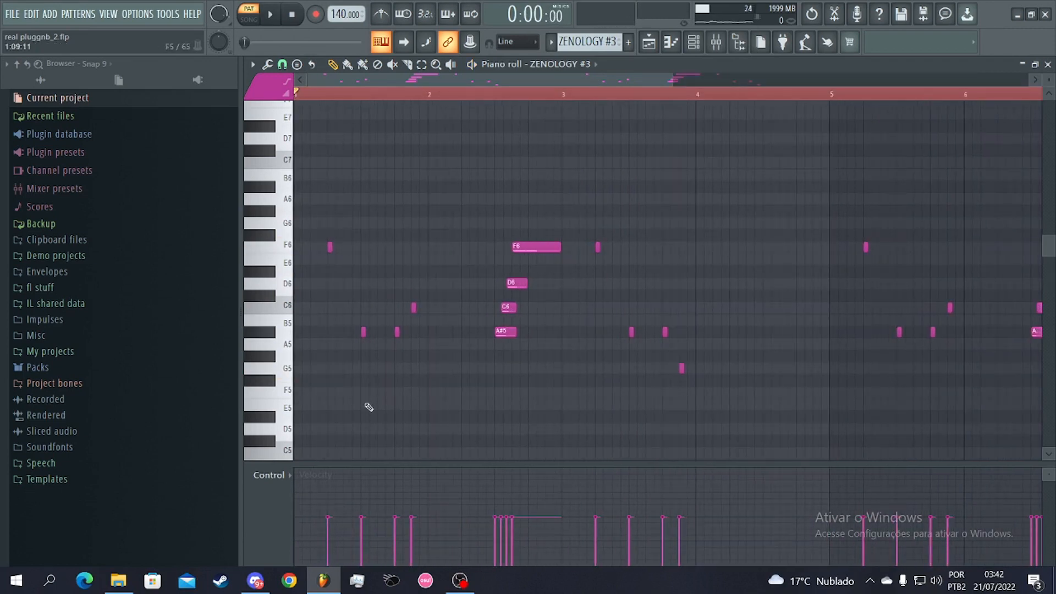
{"action": "scroll", "coordinate": [368, 413], "scroll_direction": "up", "scroll_amount": 2, "text": "ctrl"}
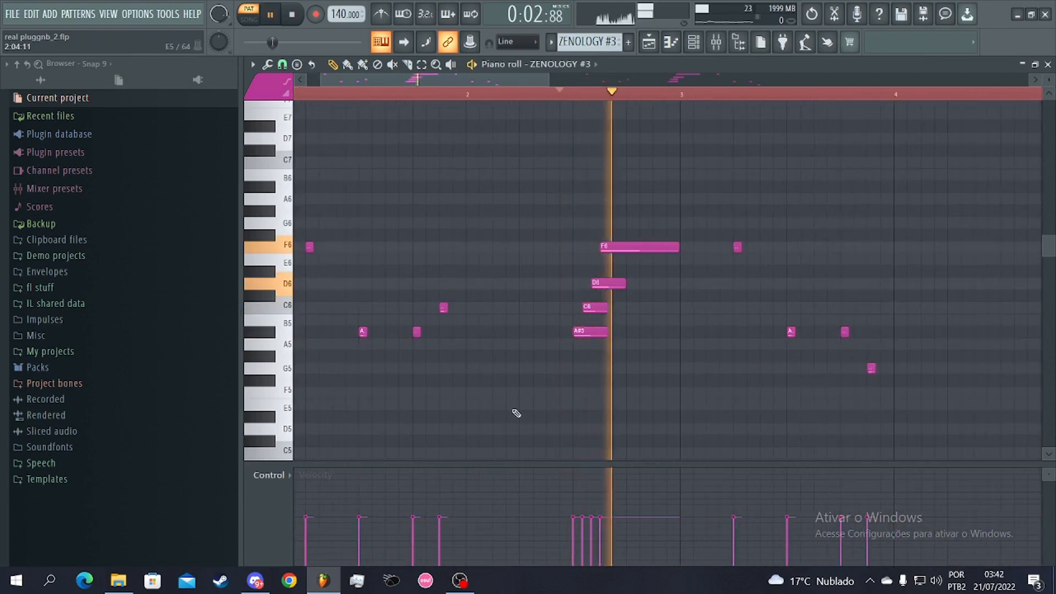
{"action": "scroll", "coordinate": [545, 319], "scroll_direction": "down", "scroll_amount": 3}
{"action": "scroll", "coordinate": [462, 274], "scroll_direction": "down", "scroll_amount": 1}
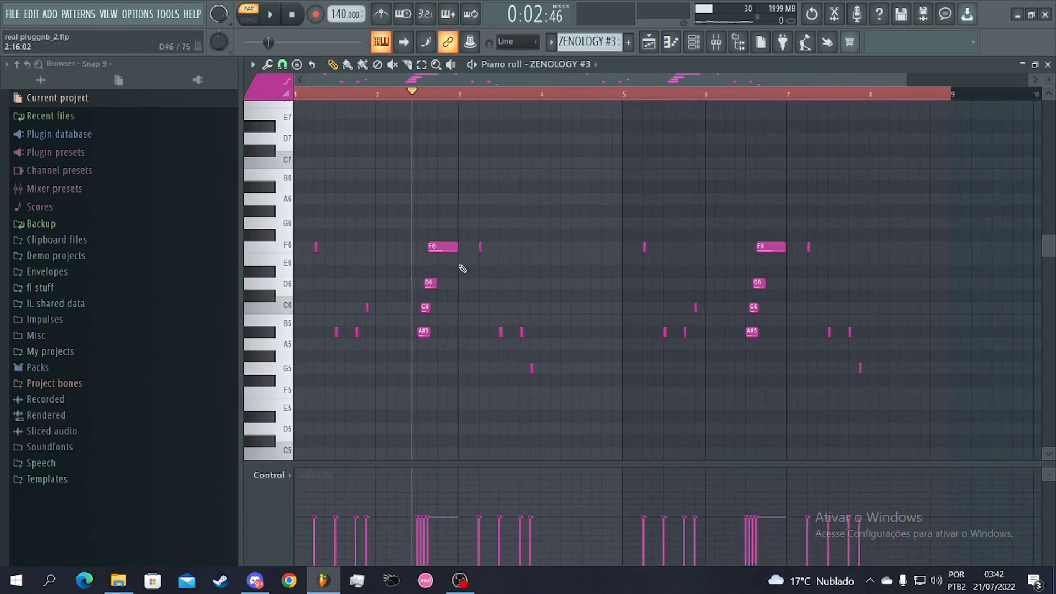
{"action": "left_click", "coordinate": [1047, 65]}
{"action": "left_click", "coordinate": [542, 75]}
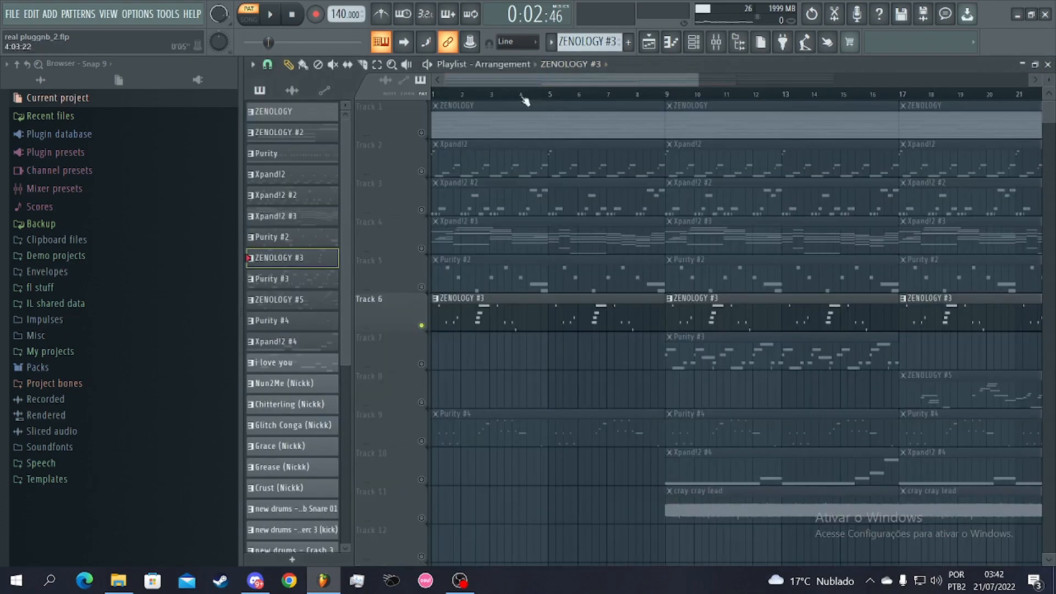
- Solo Track 9 and open its first Purity #4 clip in the piano roll to show all its notes
{"action": "scroll", "coordinate": [440, 346], "scroll_direction": "down", "scroll_amount": 2}
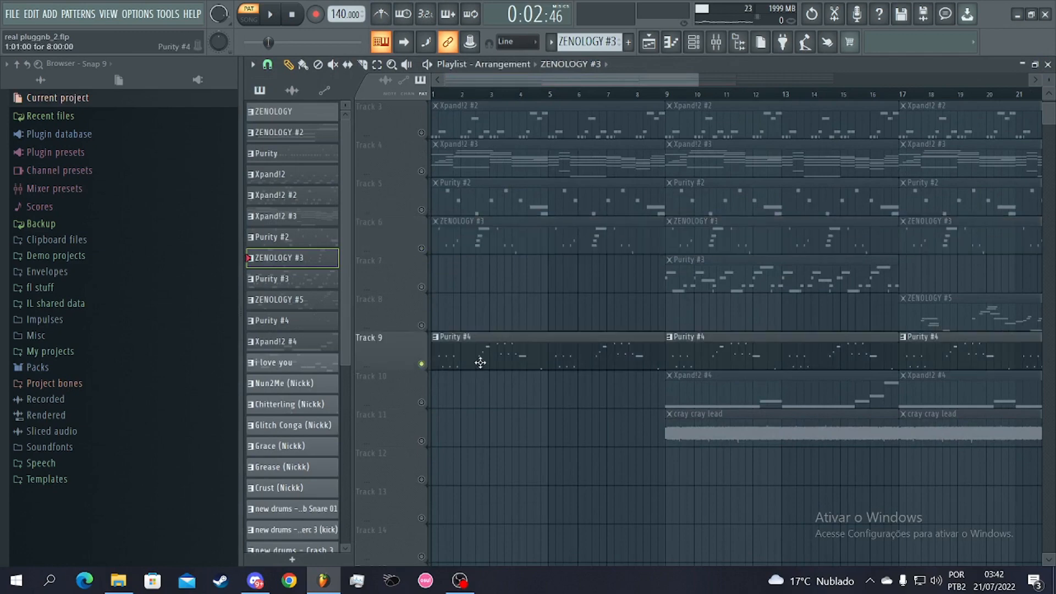
{"action": "double_click", "coordinate": [480, 362]}
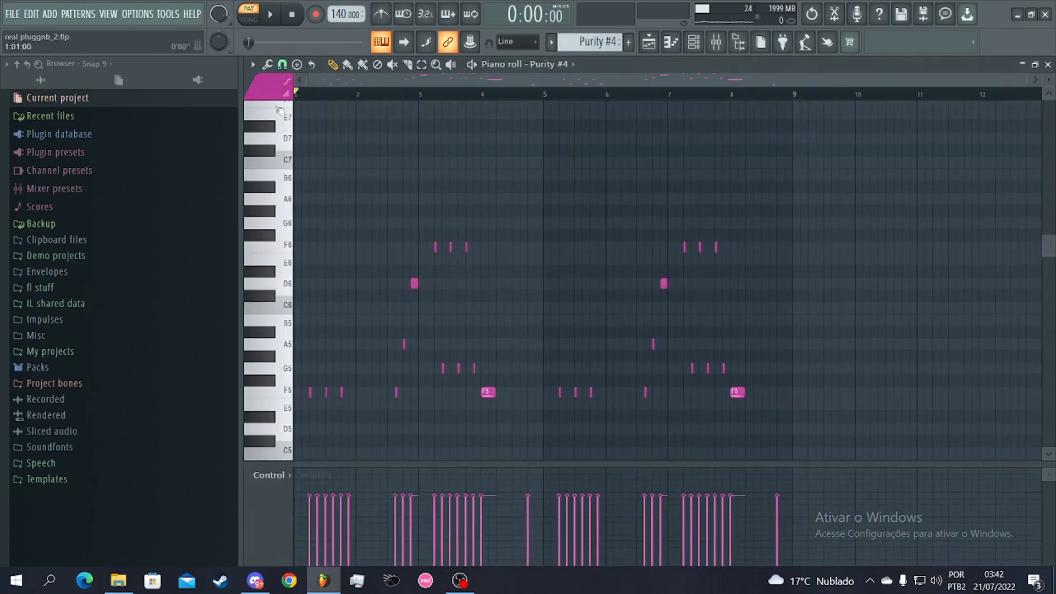
{"action": "scroll", "coordinate": [373, 306], "scroll_direction": "down", "scroll_amount": 5}
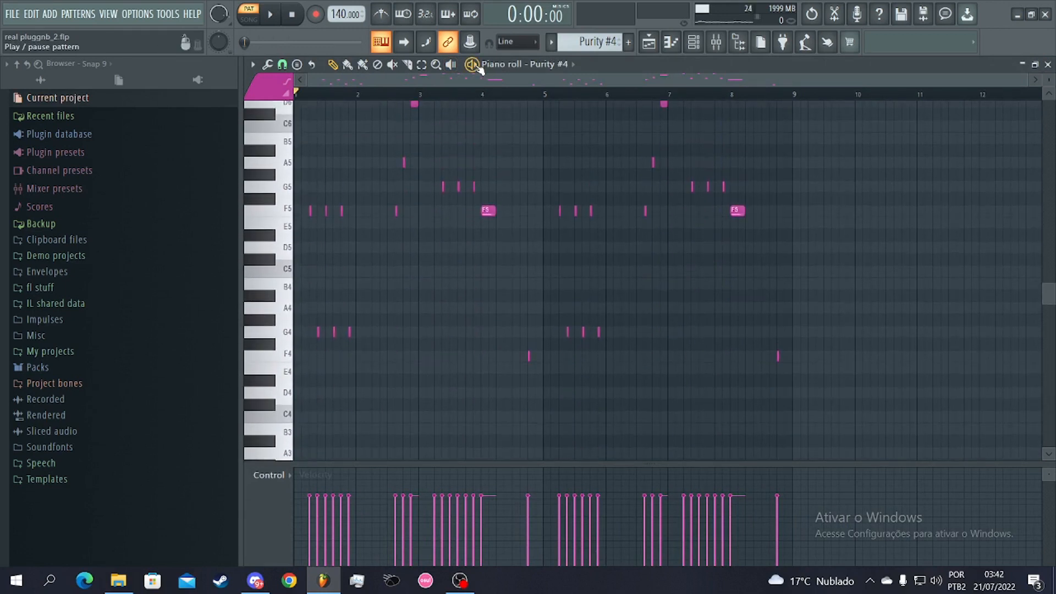
- Play the Purity #4 pattern while following its high and low notes, stop it, and close the editor and the channel rack
{"action": "key", "text": "space"}
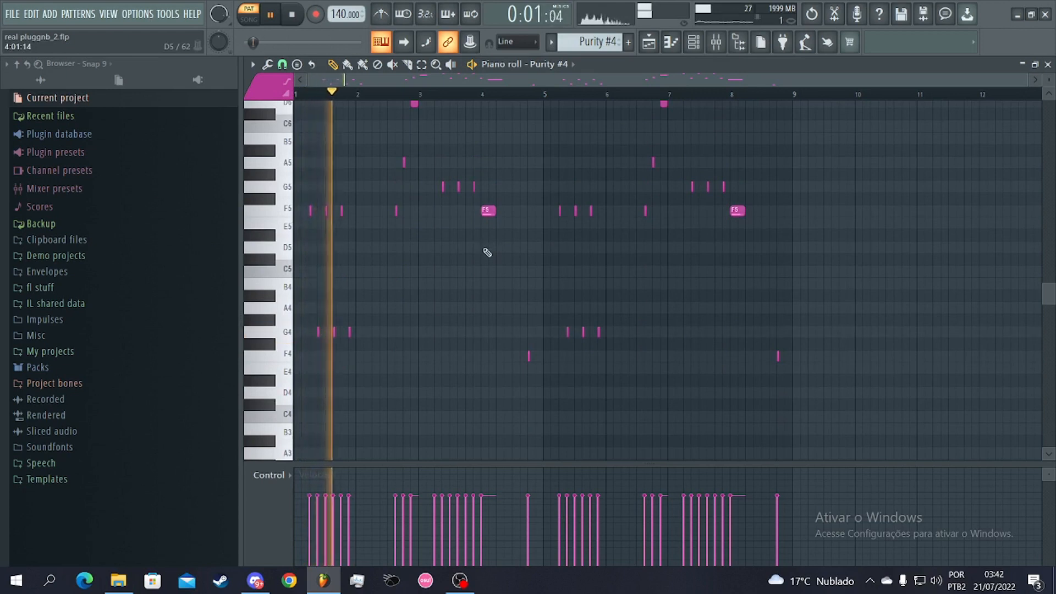
{"action": "scroll", "coordinate": [486, 251], "scroll_direction": "up", "scroll_amount": 2}
{"action": "scroll", "coordinate": [487, 252], "scroll_direction": "up", "scroll_amount": 1}
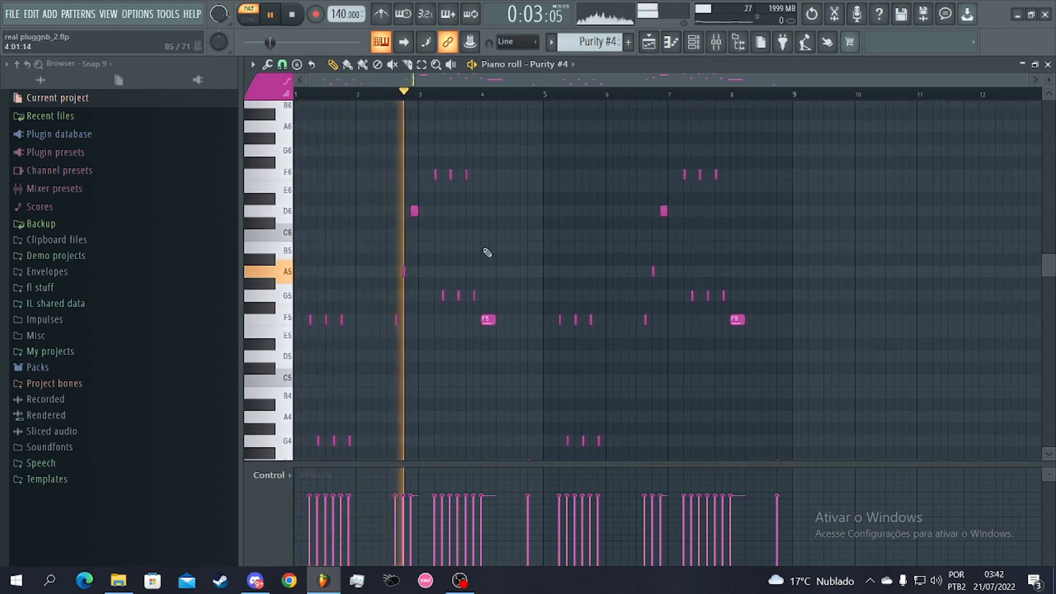
{"action": "scroll", "coordinate": [486, 252], "scroll_direction": "down", "scroll_amount": 2}
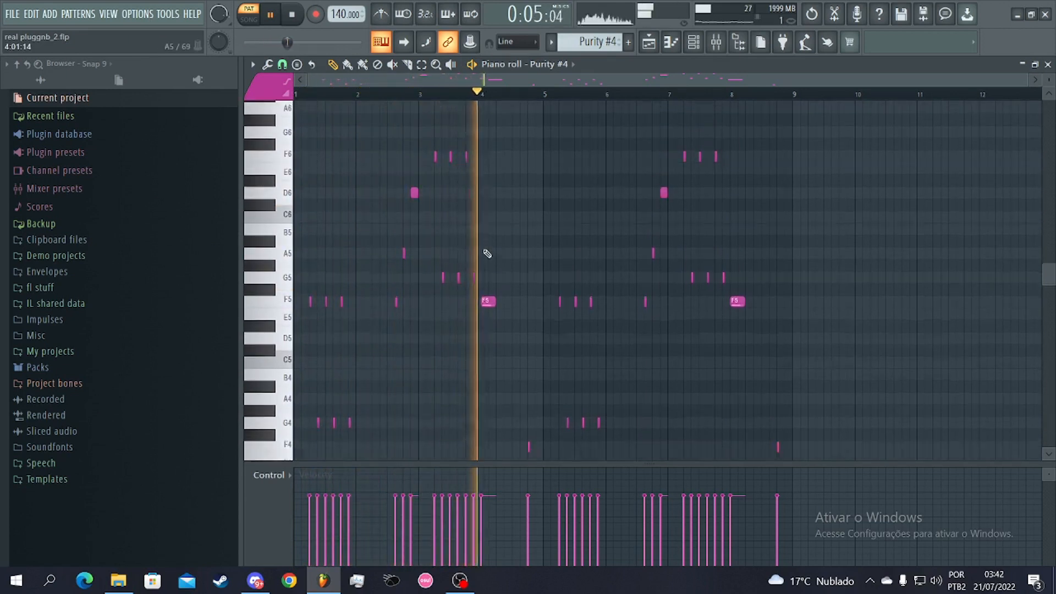
{"action": "scroll", "coordinate": [483, 252], "scroll_direction": "up", "scroll_amount": 1}
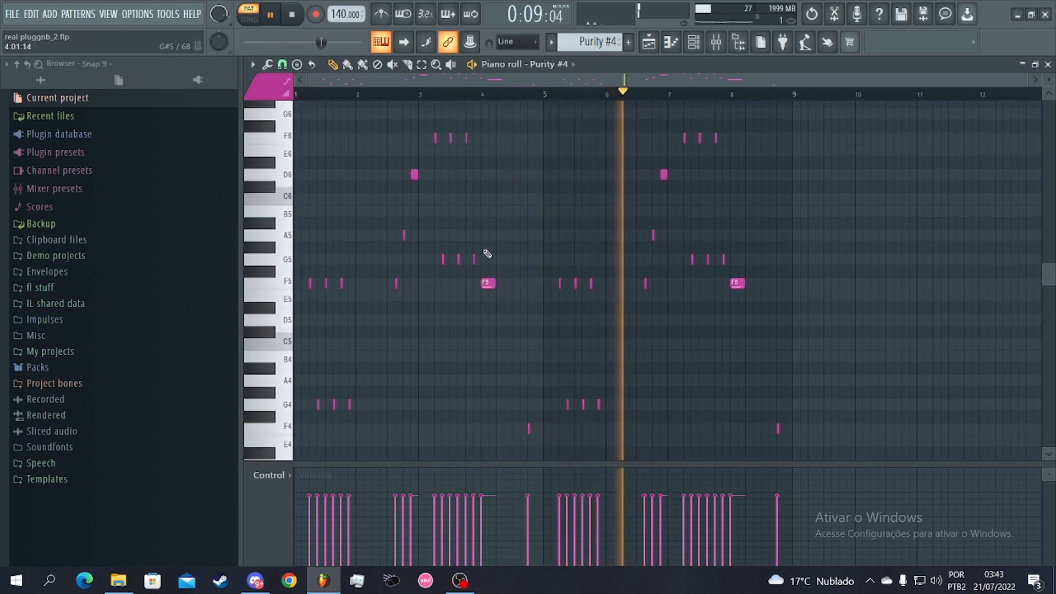
{"action": "scroll", "coordinate": [486, 253], "scroll_direction": "up", "scroll_amount": 1}
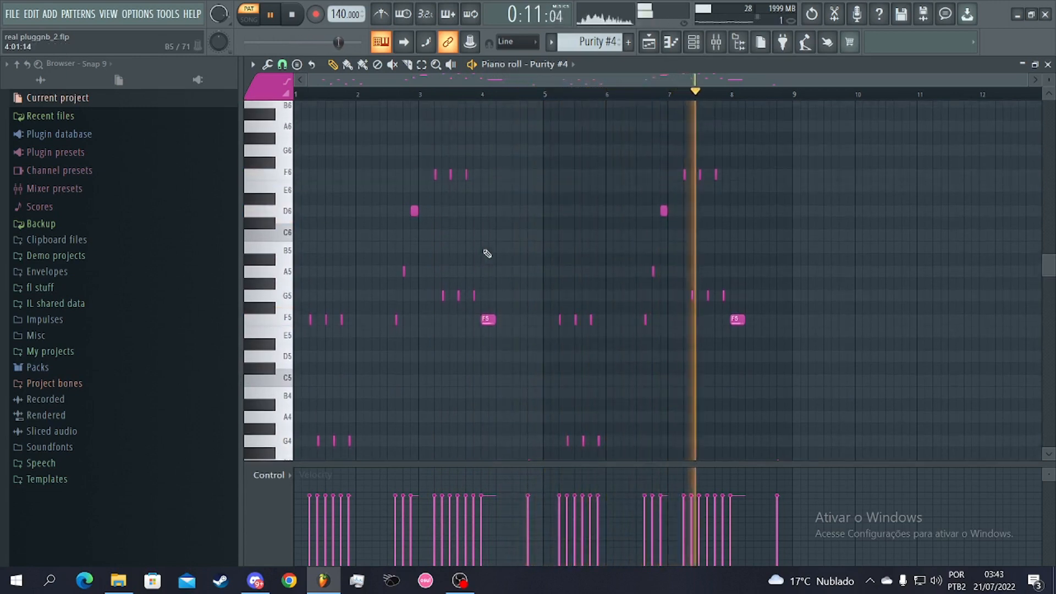
{"action": "scroll", "coordinate": [486, 253], "scroll_direction": "down", "scroll_amount": 2}
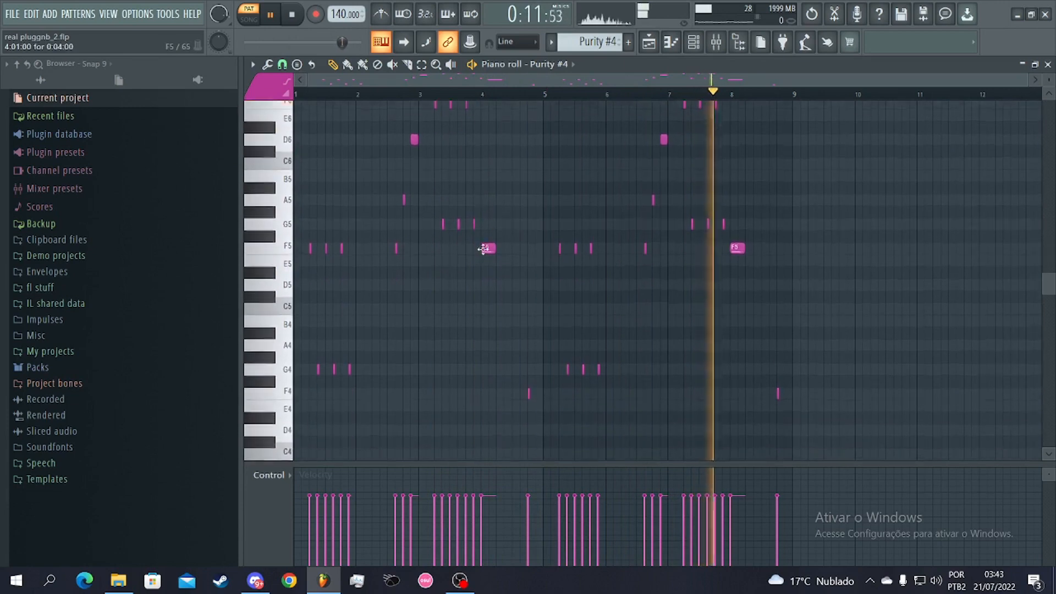
{"action": "key", "text": "space"}
{"action": "left_click", "coordinate": [1049, 64]}
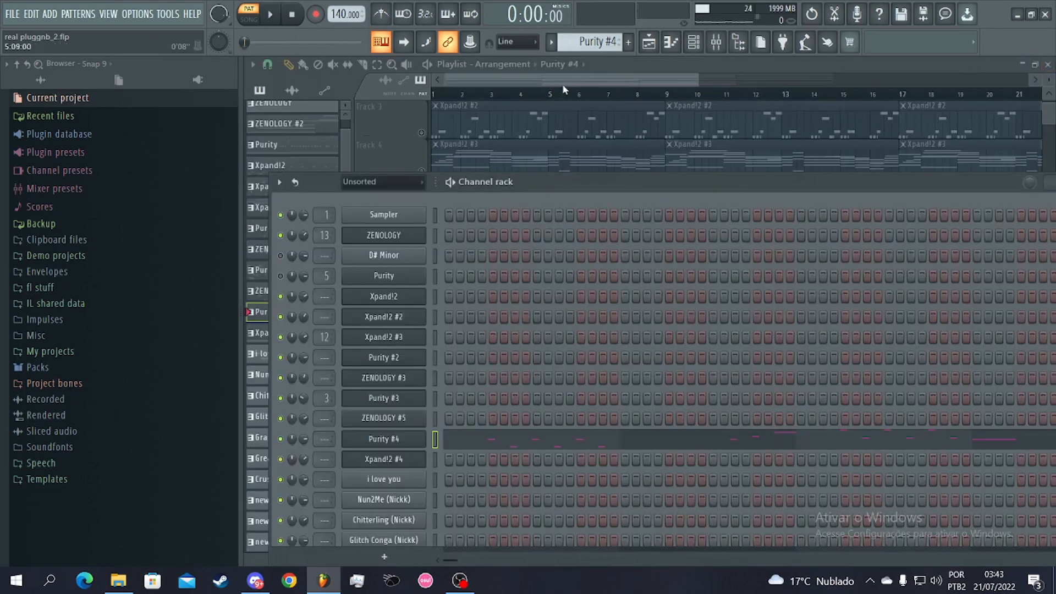
{"action": "key", "text": "F6"}
- Solo Track 7, open its Purity #3 clip in the piano roll, and view the instrument's preset and the notes
{"action": "scroll", "coordinate": [398, 302], "scroll_direction": "down", "scroll_amount": 3}
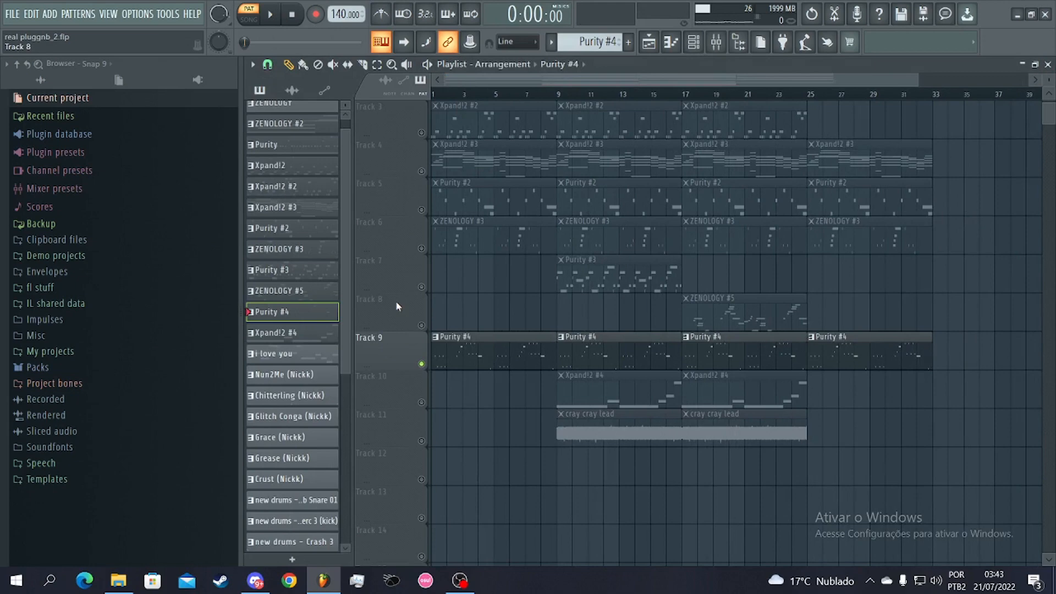
{"action": "scroll", "coordinate": [539, 304], "scroll_direction": "up", "scroll_amount": 3}
{"action": "right_click", "coordinate": [422, 287]}
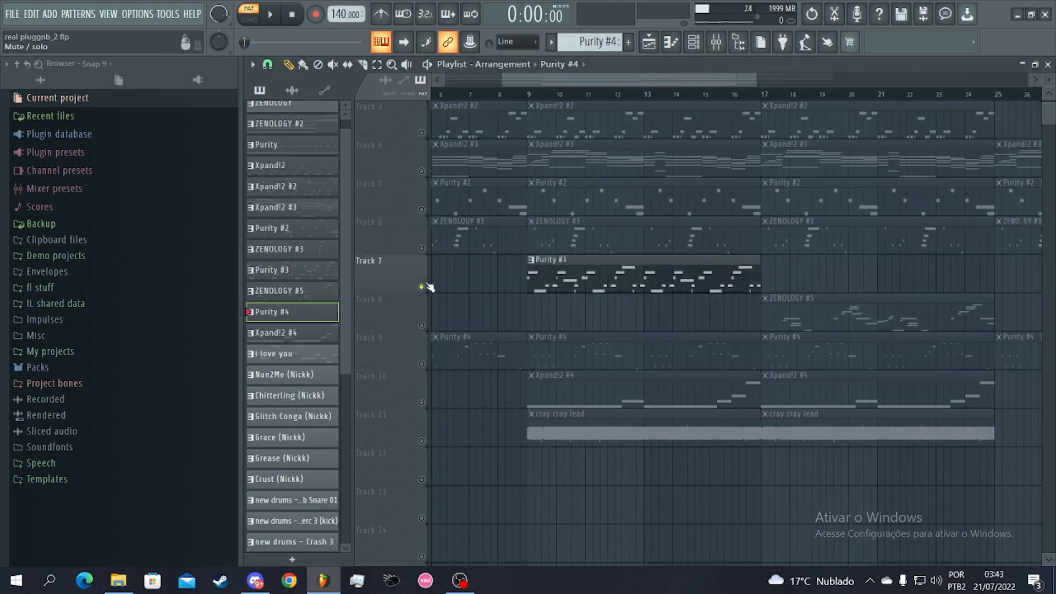
{"action": "double_click", "coordinate": [583, 272]}
{"action": "left_click", "coordinate": [544, 64]}
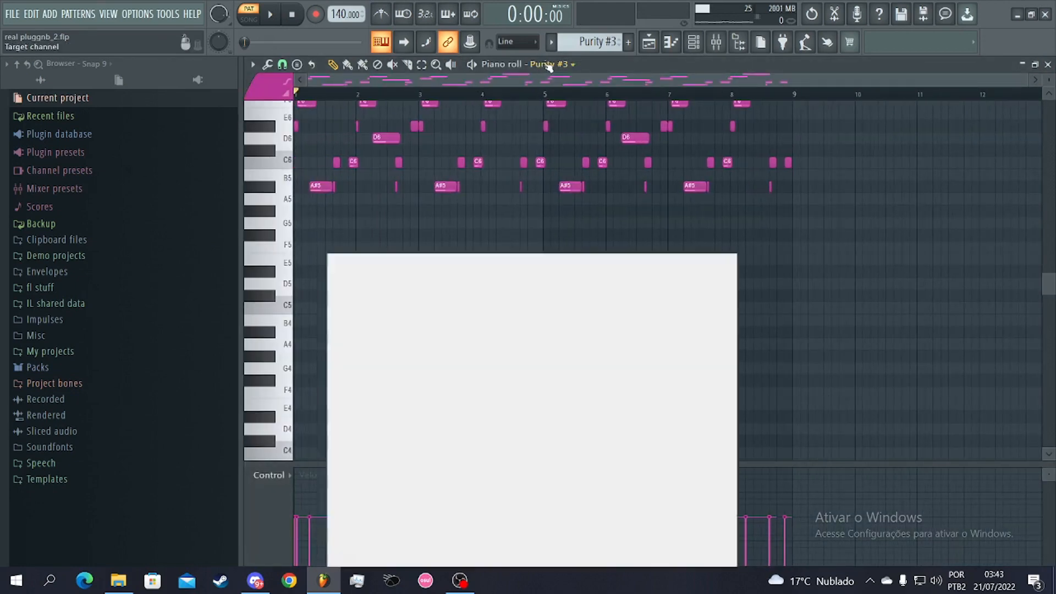
{"action": "left_click", "coordinate": [516, 87]}
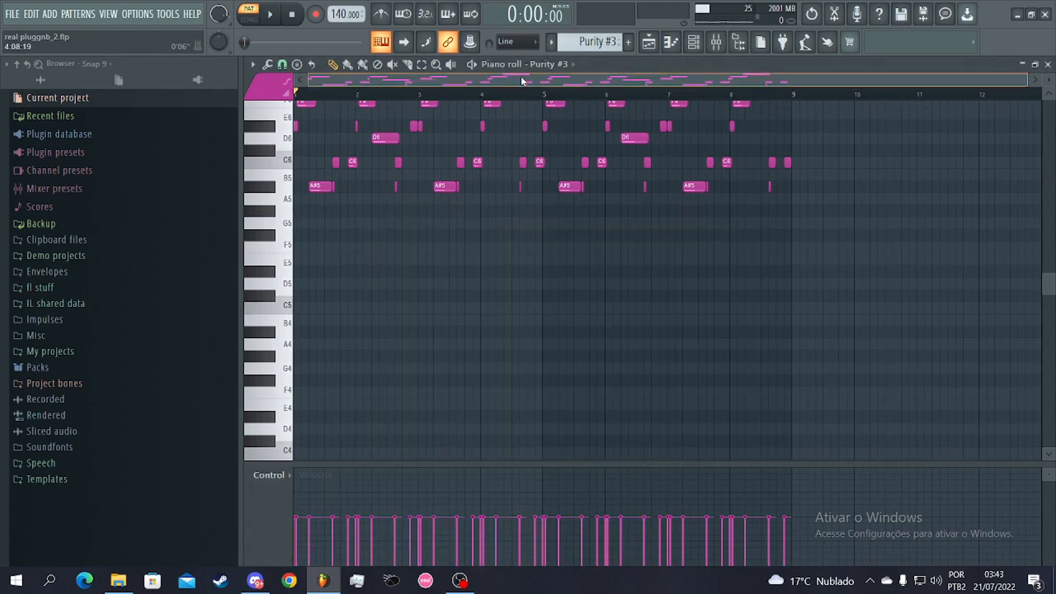
{"action": "scroll", "coordinate": [464, 324], "scroll_direction": "up", "scroll_amount": 4}
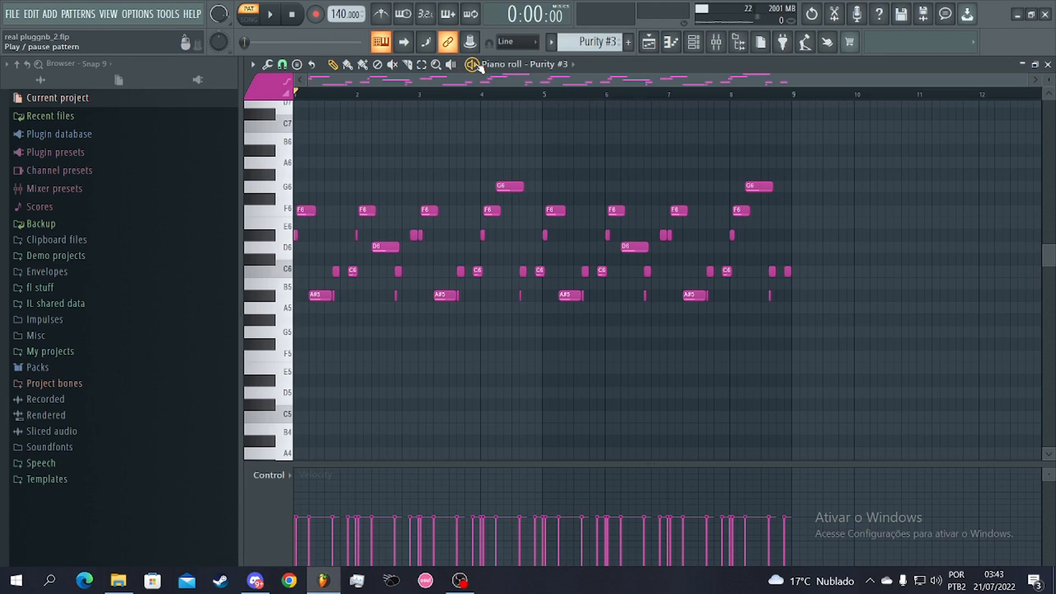
- Play the Purity #3 pattern, stop it, and close its editor to return to the playlist overview
{"action": "key", "text": "space"}
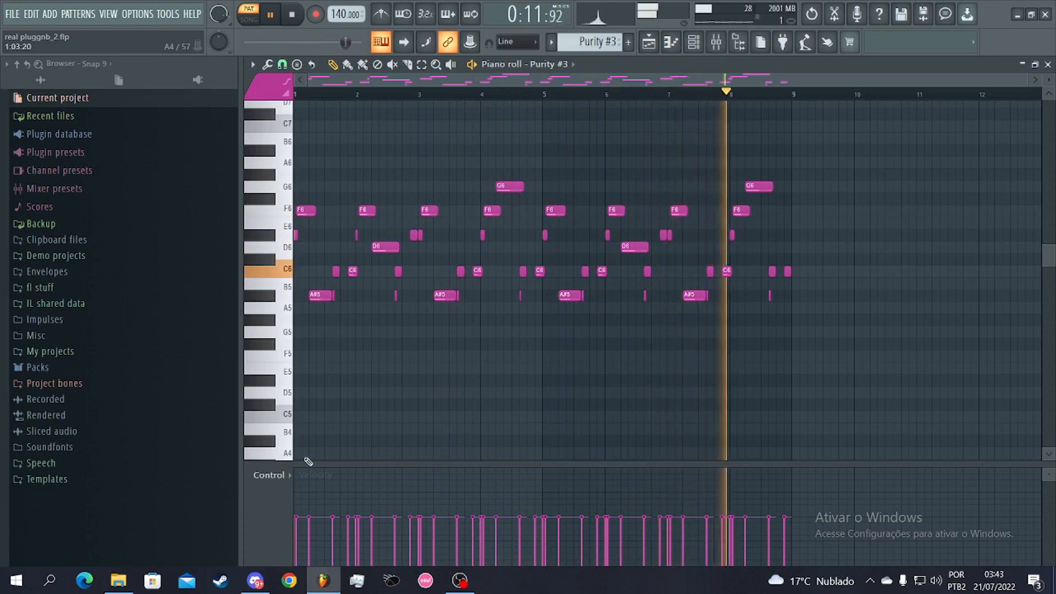
{"action": "key", "text": "space"}
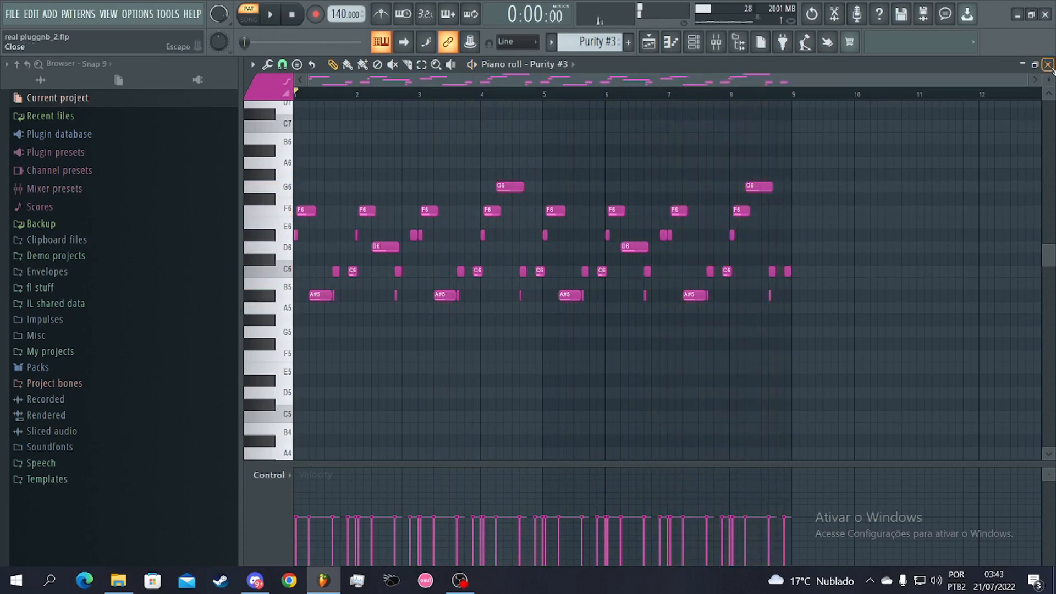
{"action": "left_click", "coordinate": [1049, 65]}
{"action": "left_click_drag", "start_coordinate": [654, 85], "coordinate": [495, 99]}
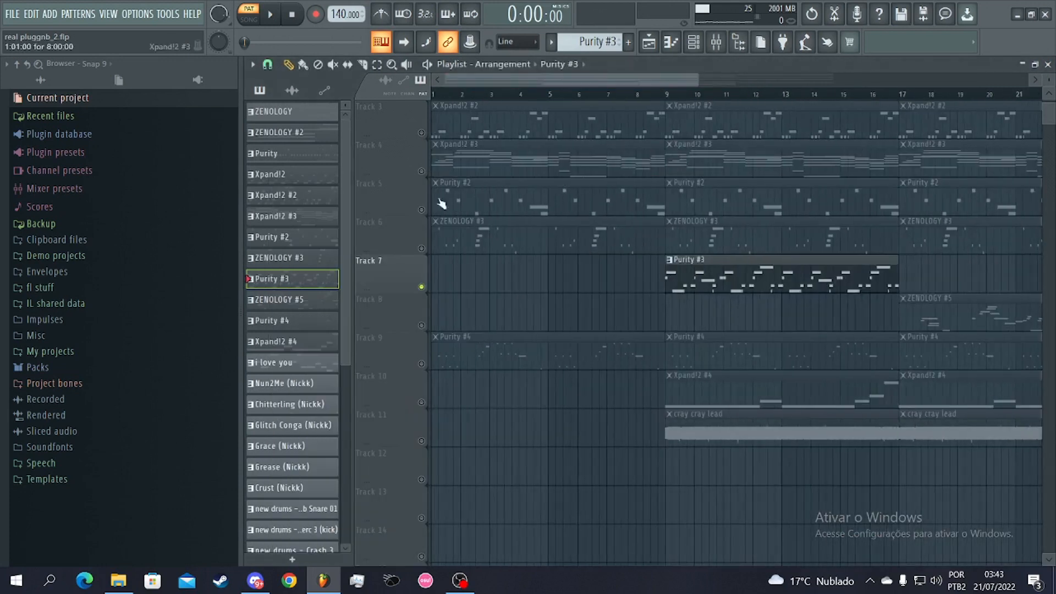
{"action": "scroll", "coordinate": [462, 327], "scroll_direction": "down", "scroll_amount": 4}
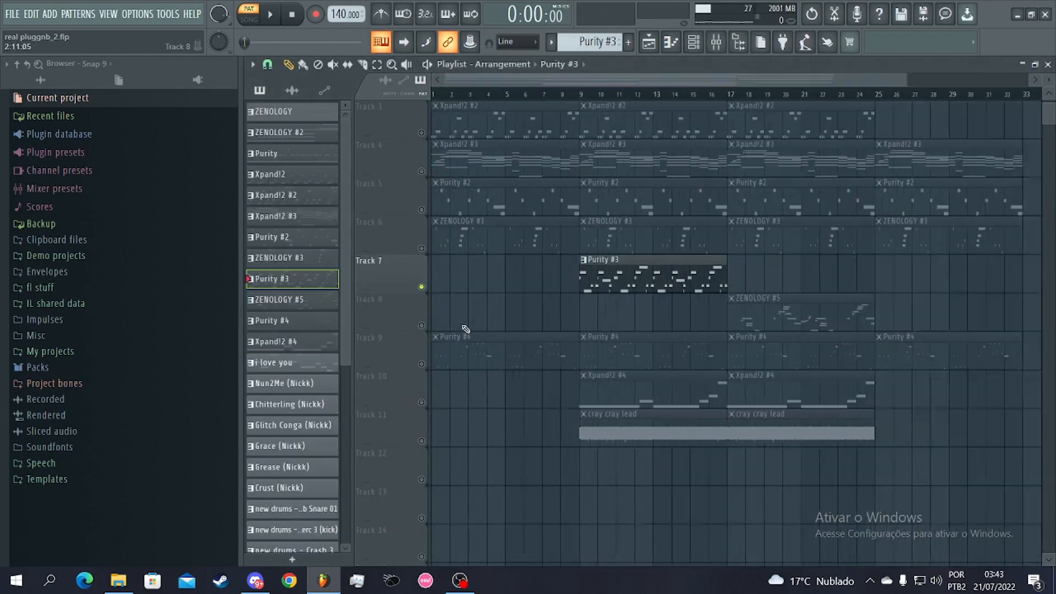
- Solo Track 8, open its ZENOLOGY #5 clip in the piano roll, and view the instrument's preset
{"action": "left_click", "coordinate": [422, 403]}
{"action": "scroll", "coordinate": [573, 394], "scroll_direction": "up", "scroll_amount": 2}
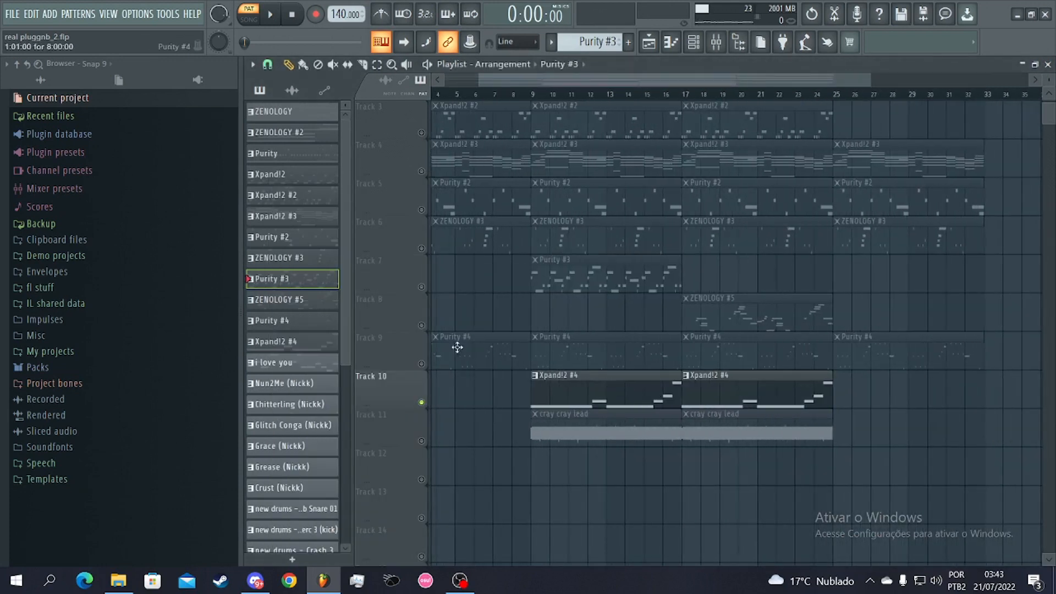
{"action": "left_click", "coordinate": [423, 325]}
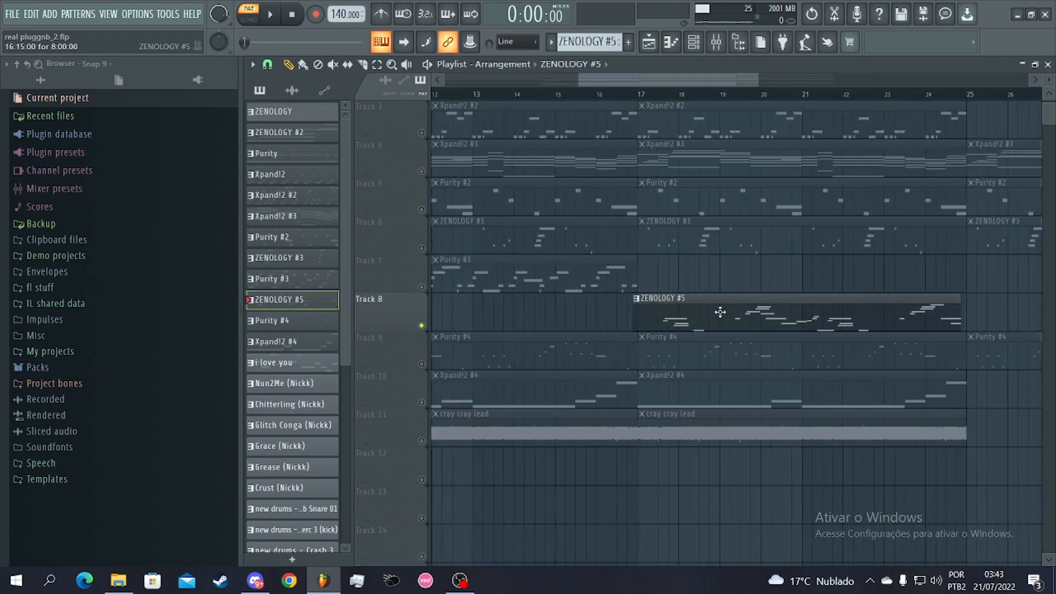
{"action": "double_click", "coordinate": [723, 312]}
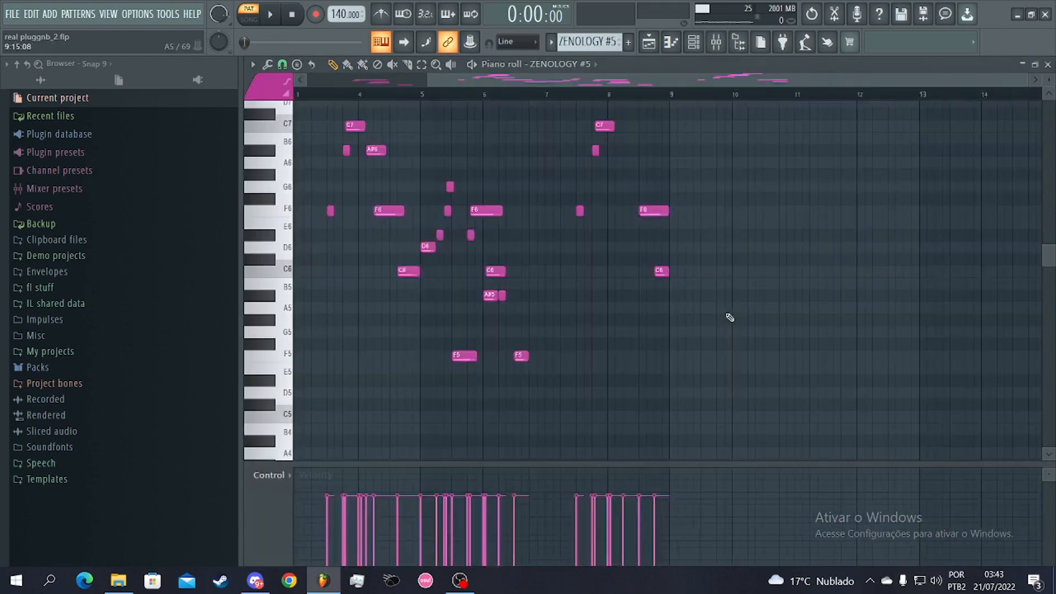
{"action": "left_click", "coordinate": [586, 67]}
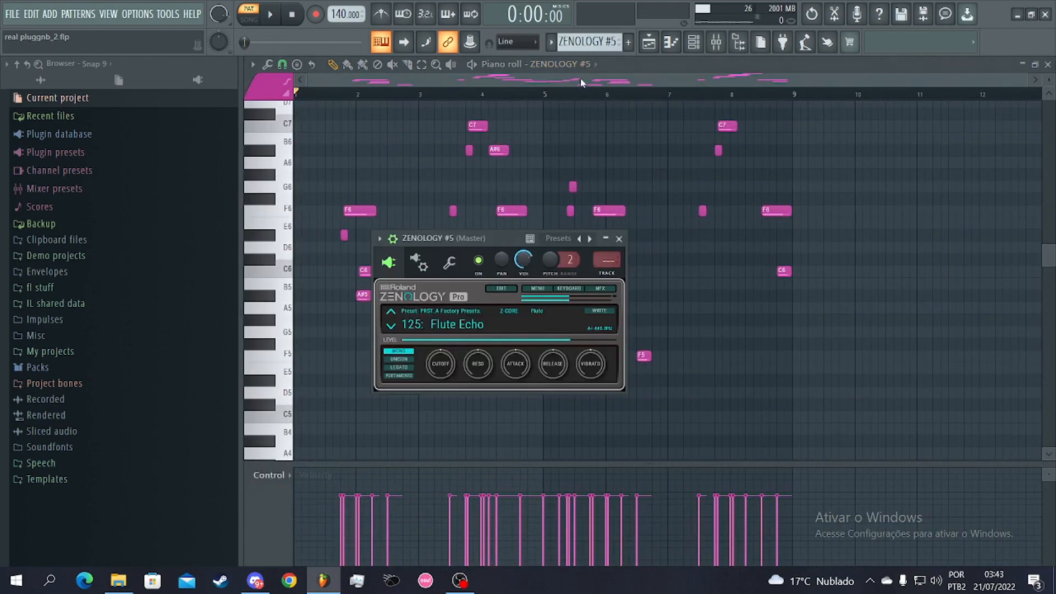
{"action": "left_click", "coordinate": [423, 69]}
- Examine the high and low notes of the ZENOLOGY #5 melody across its full range
{"action": "scroll", "coordinate": [349, 134], "scroll_direction": "up", "scroll_amount": 3}
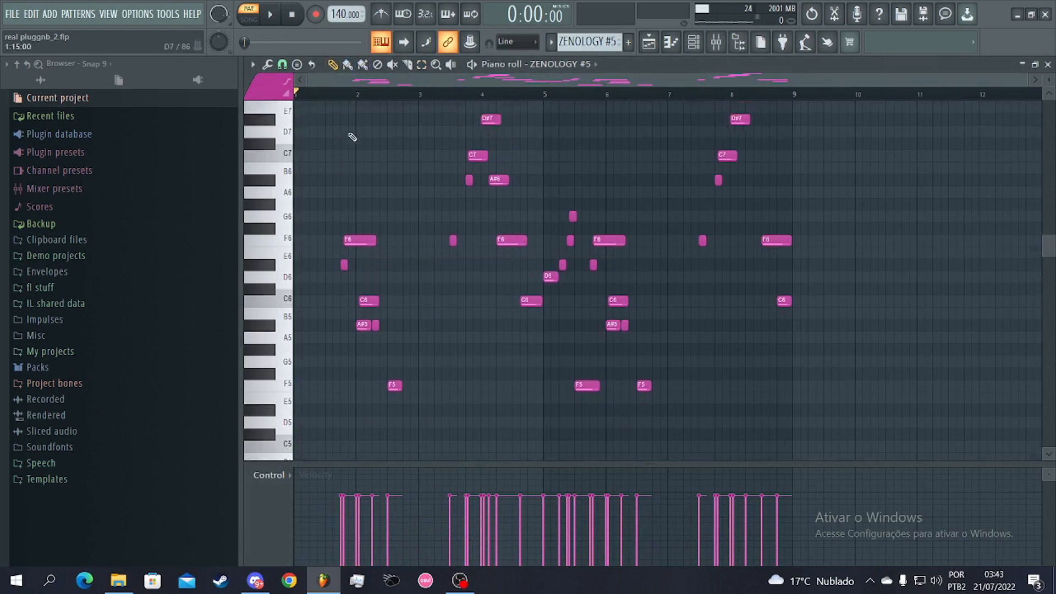
{"action": "scroll", "coordinate": [515, 144], "scroll_direction": "up", "scroll_amount": 1}
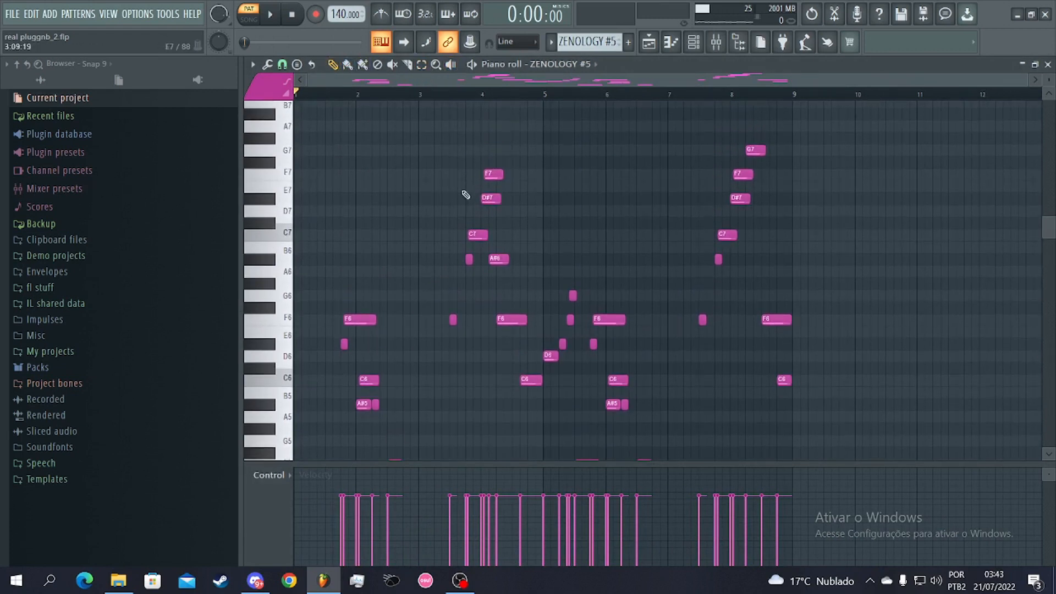
{"action": "scroll", "coordinate": [661, 236], "scroll_direction": "down", "scroll_amount": 2}
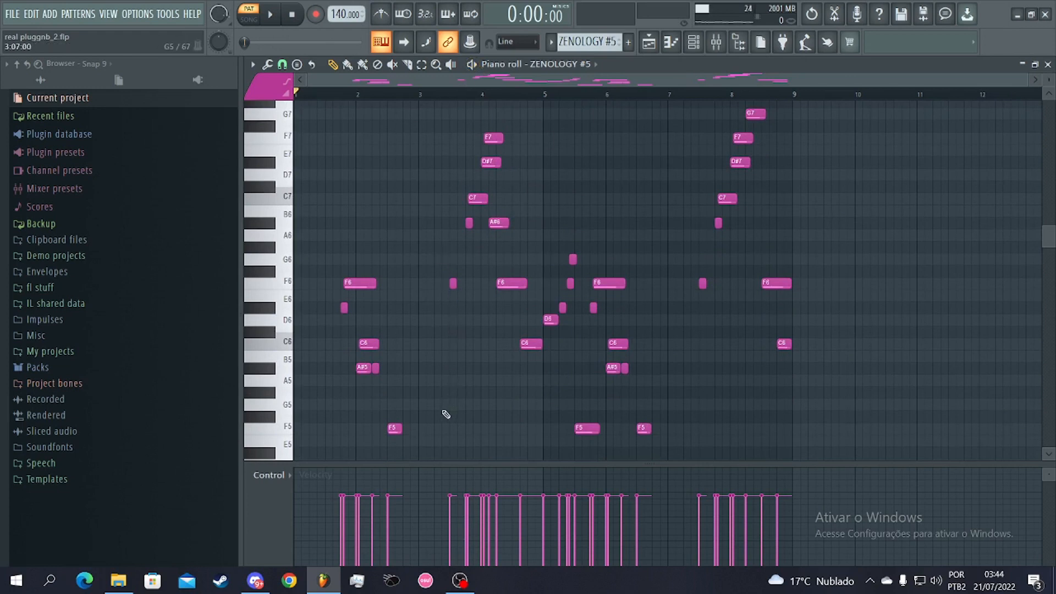
{"action": "scroll", "coordinate": [410, 278], "scroll_direction": "down", "scroll_amount": 2}
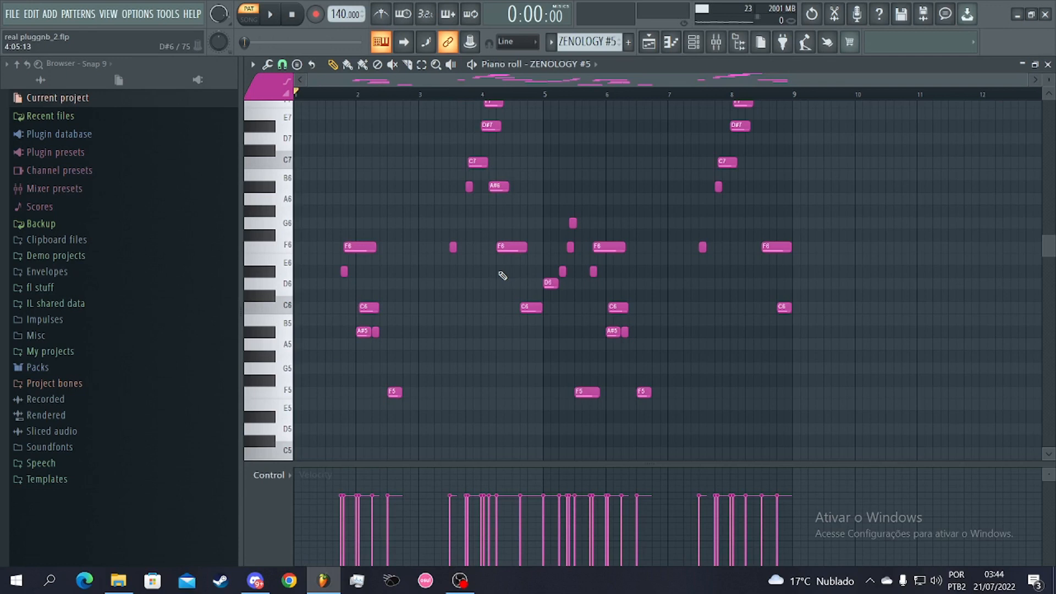
{"action": "scroll", "coordinate": [492, 259], "scroll_direction": "up", "scroll_amount": 6}
{"action": "scroll", "coordinate": [415, 165], "scroll_direction": "down", "scroll_amount": 2}
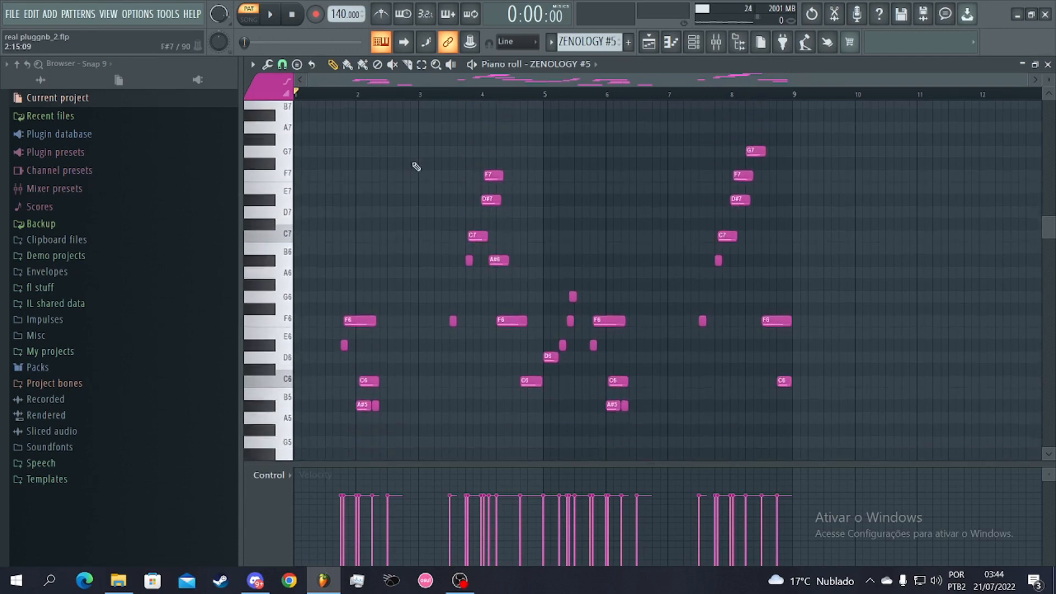
- Play the ZENOLOGY #5 pattern while following its high and low notes, stop it, and return to the playlist overview
{"action": "key", "text": "space"}
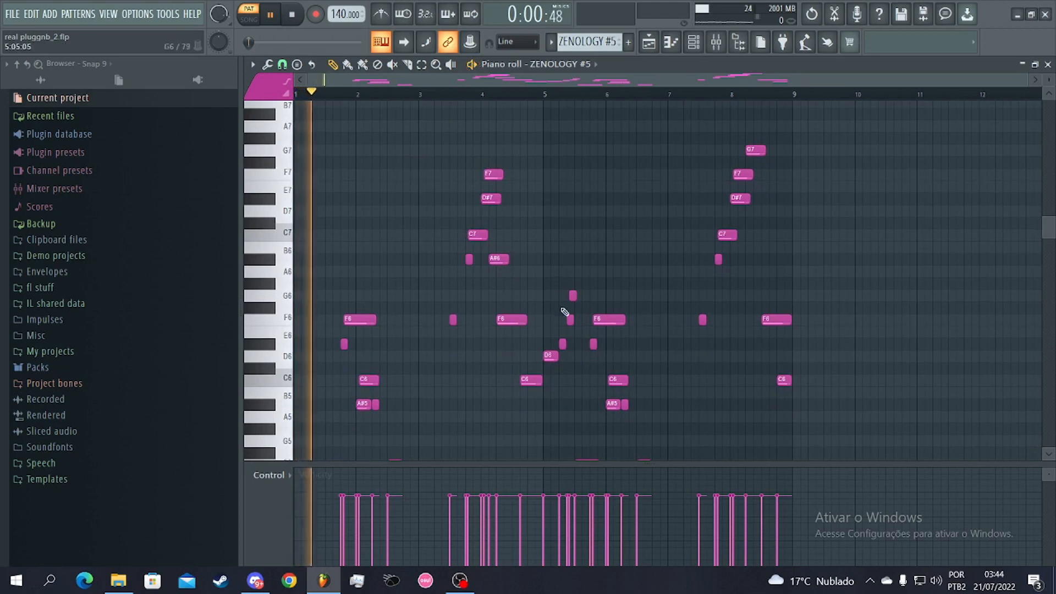
{"action": "scroll", "coordinate": [561, 354], "scroll_direction": "down", "scroll_amount": 2}
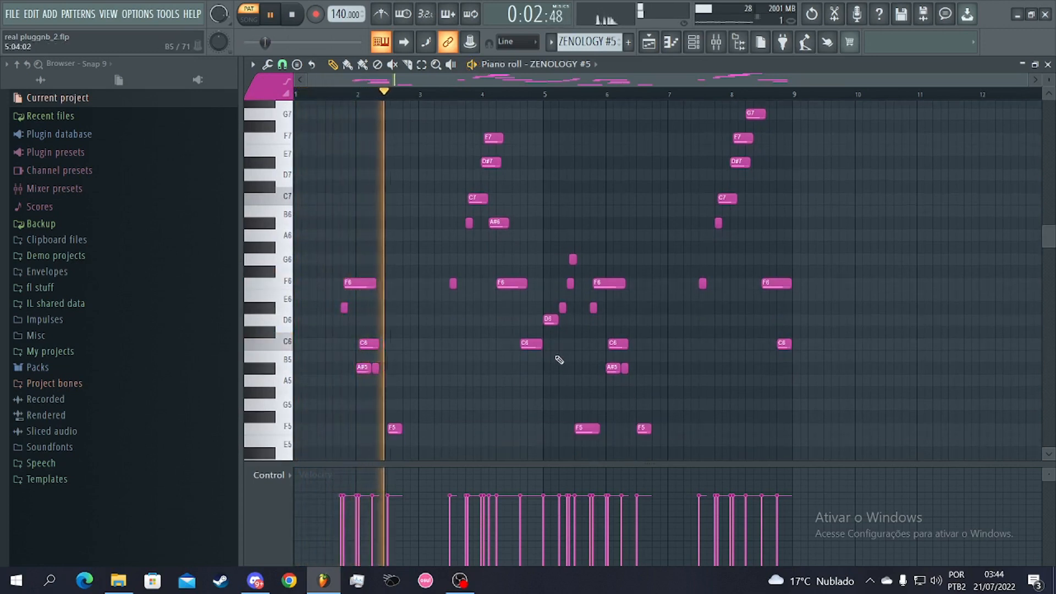
{"action": "scroll", "coordinate": [478, 379], "scroll_direction": "up", "scroll_amount": 2}
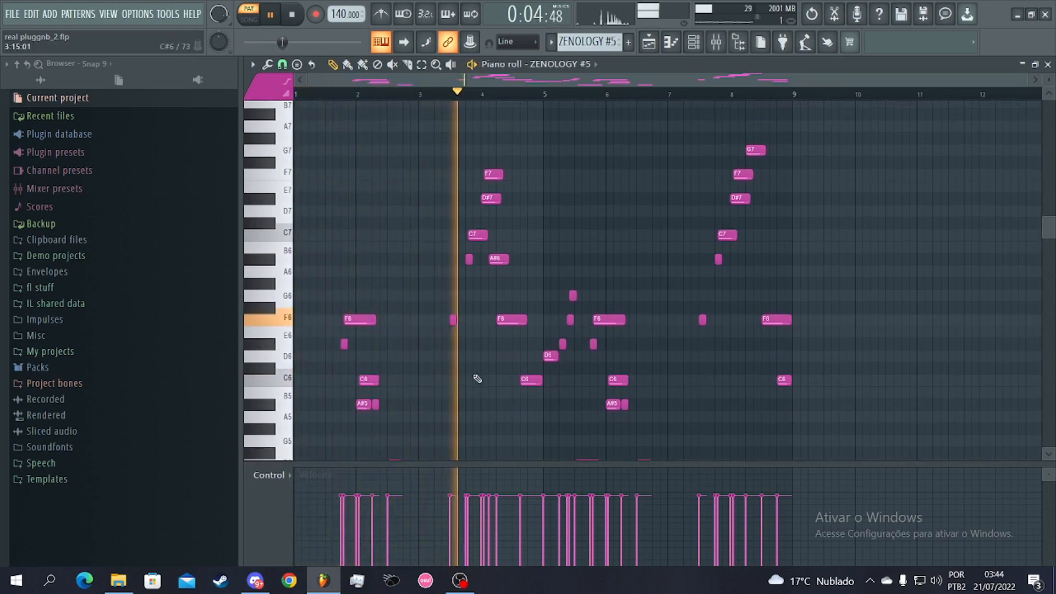
{"action": "scroll", "coordinate": [478, 378], "scroll_direction": "down", "scroll_amount": 2}
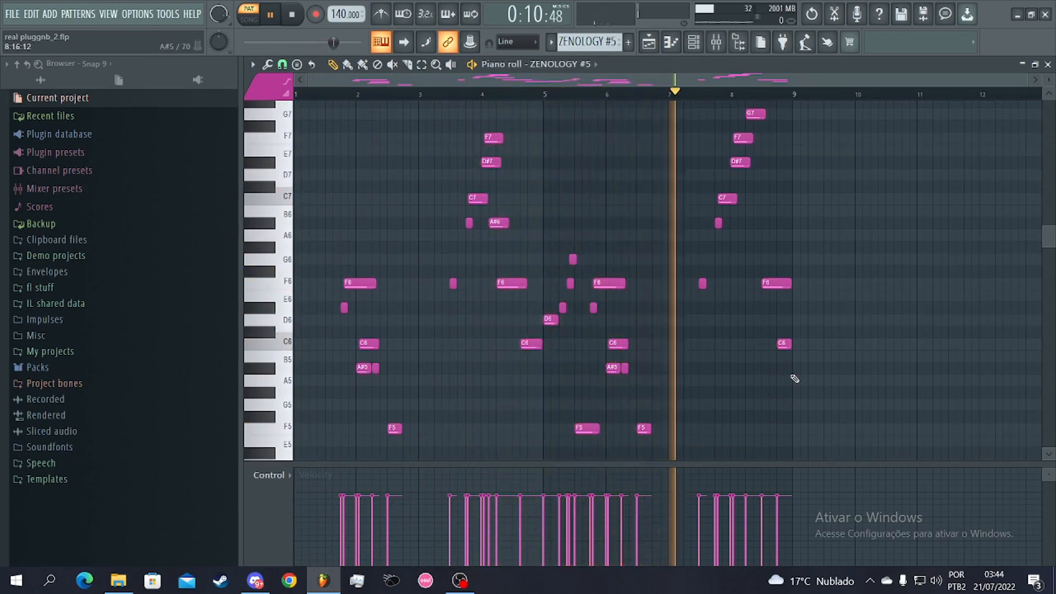
{"action": "scroll", "coordinate": [792, 377], "scroll_direction": "up", "scroll_amount": 2}
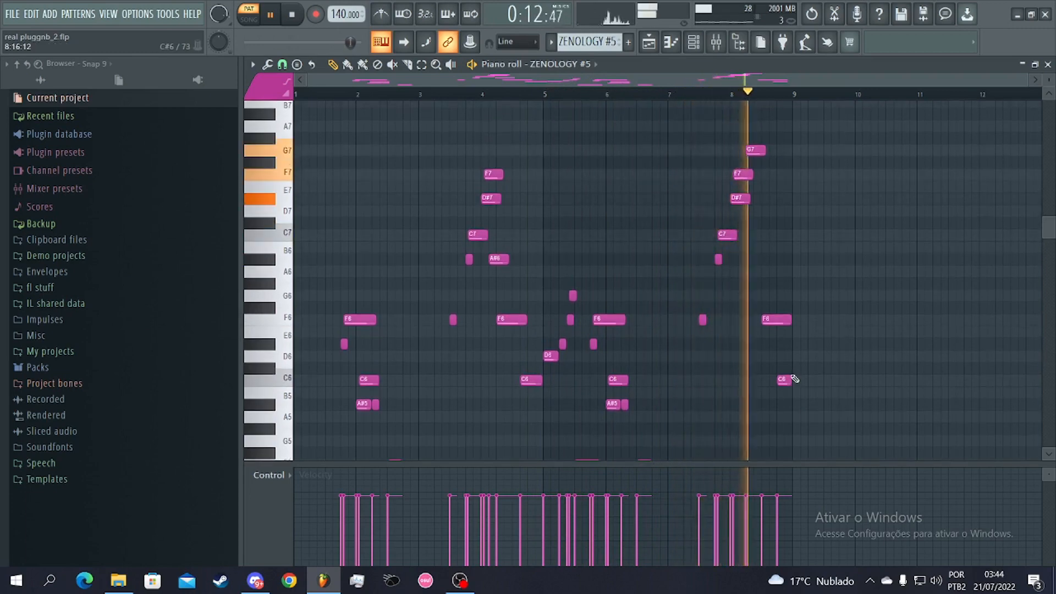
{"action": "left_click", "coordinate": [1047, 65]}
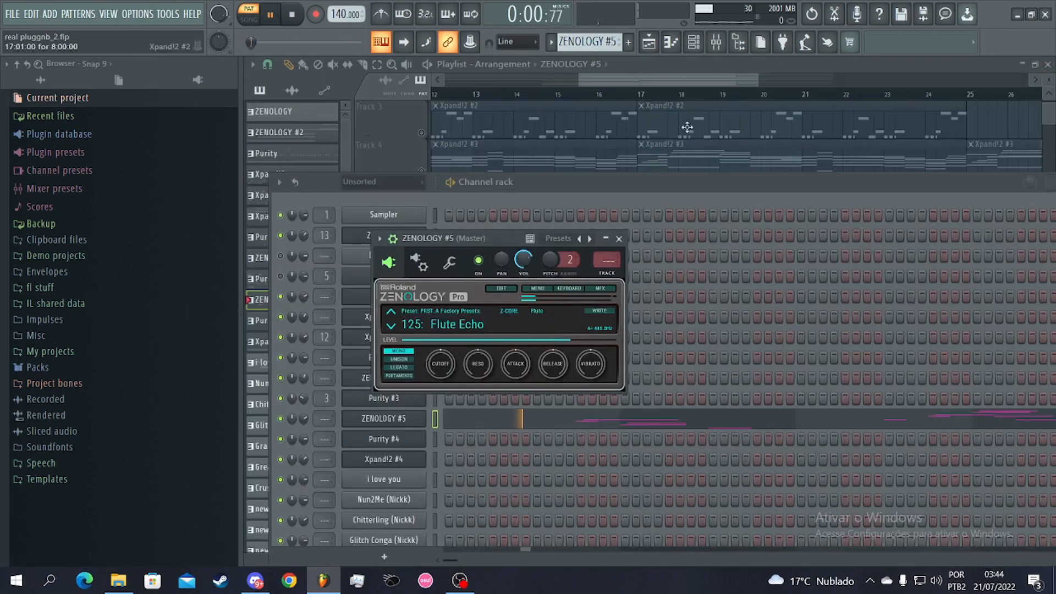
{"action": "left_click", "coordinate": [679, 82]}
{"action": "scroll", "coordinate": [608, 426], "scroll_direction": "down", "scroll_amount": 3}
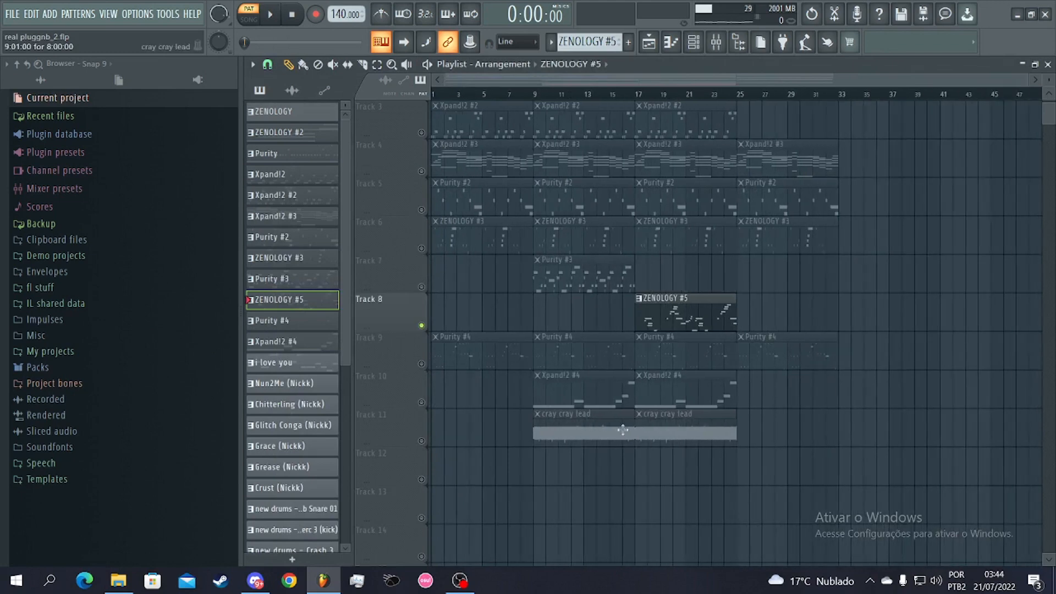
- Unmute Track 10, open an Xpand!2 #4 clip in the piano roll, and view the instrument's preset
{"action": "left_click", "coordinate": [422, 403]}
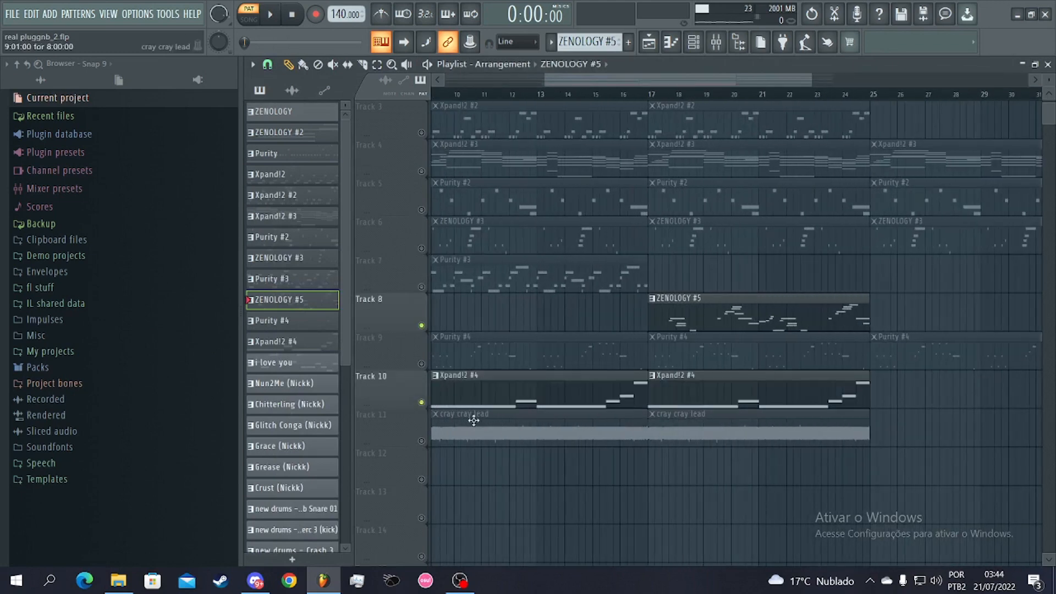
{"action": "scroll", "coordinate": [572, 414], "scroll_direction": "down", "scroll_amount": 4}
{"action": "double_click", "coordinate": [590, 396]}
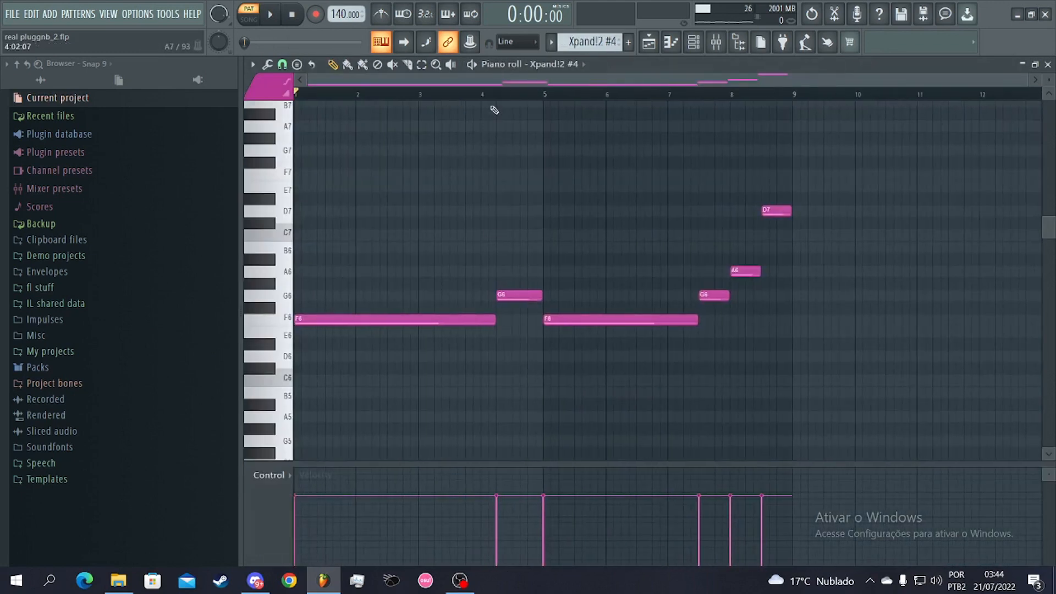
{"action": "left_click", "coordinate": [577, 65]}
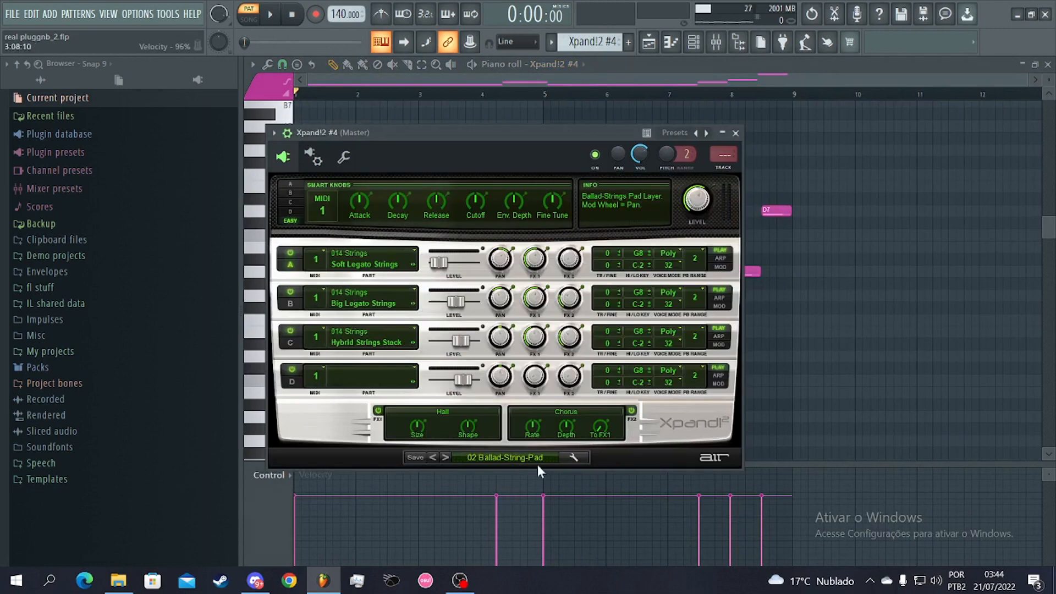
{"action": "left_click", "coordinate": [531, 83]}
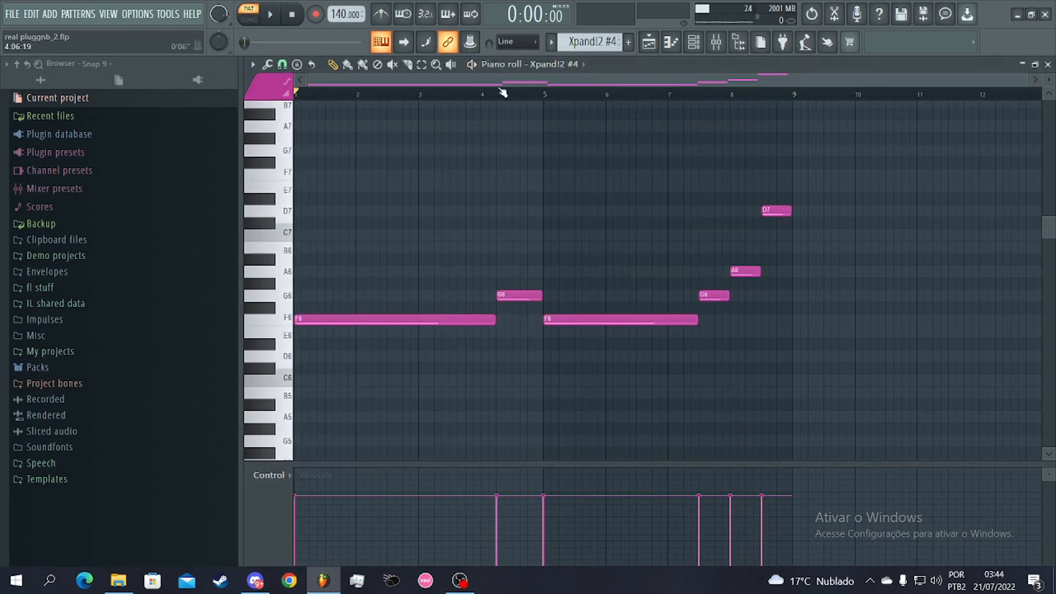
- Play the Xpand!2 #4 pattern, stop it, and close its editor and the channel rack to return to the playlist
{"action": "left_click", "coordinate": [474, 65]}
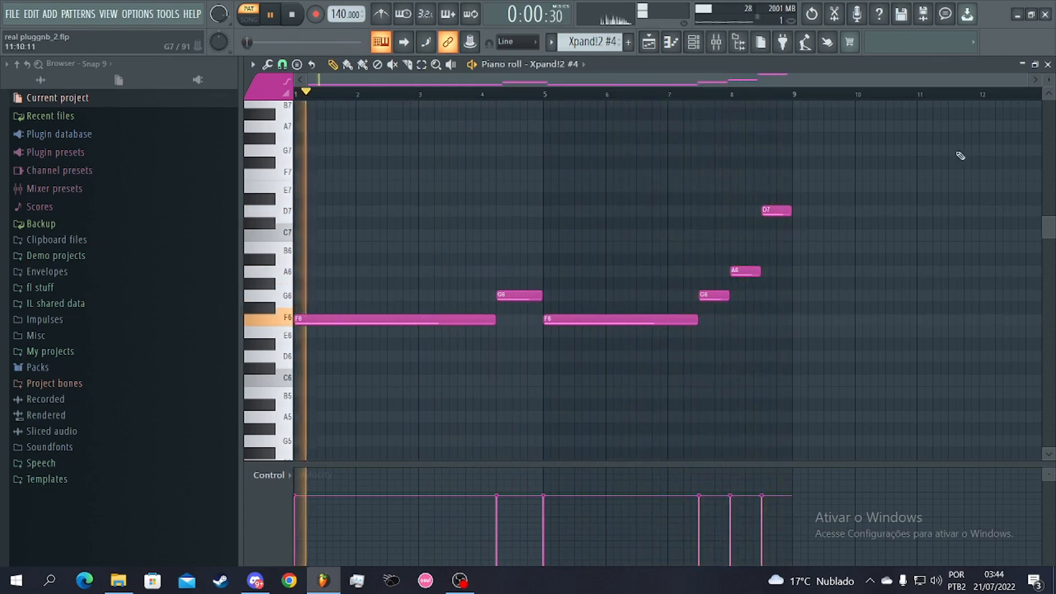
{"action": "key", "text": "space"}
{"action": "key", "text": "F7"}
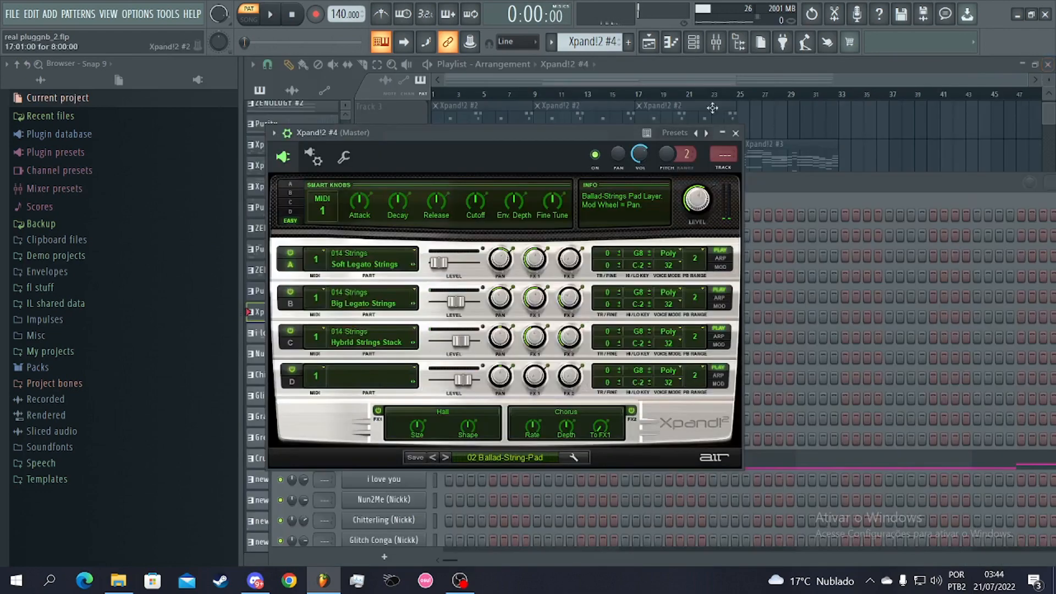
{"action": "left_click", "coordinate": [666, 84]}
{"action": "scroll", "coordinate": [564, 398], "scroll_direction": "up", "scroll_amount": 4}
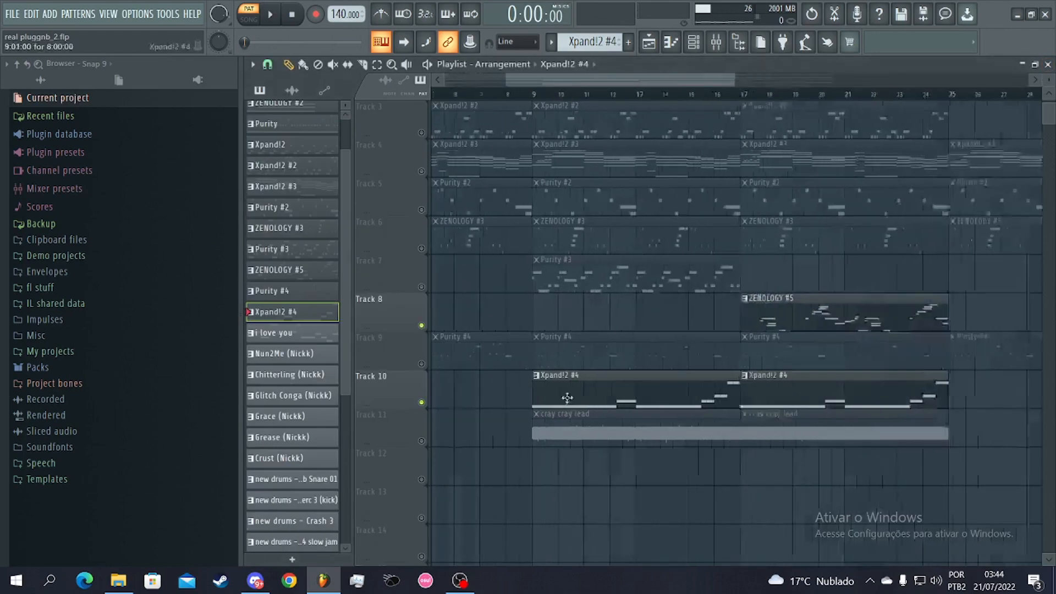
- Solo Track 11, switch to song mode, and put the playhead at bar 9, where the first cray cray lead clip starts
{"action": "left_click", "coordinate": [422, 440], "text": "ctrl"}
{"action": "scroll", "coordinate": [564, 260], "scroll_direction": "up", "scroll_amount": 2}
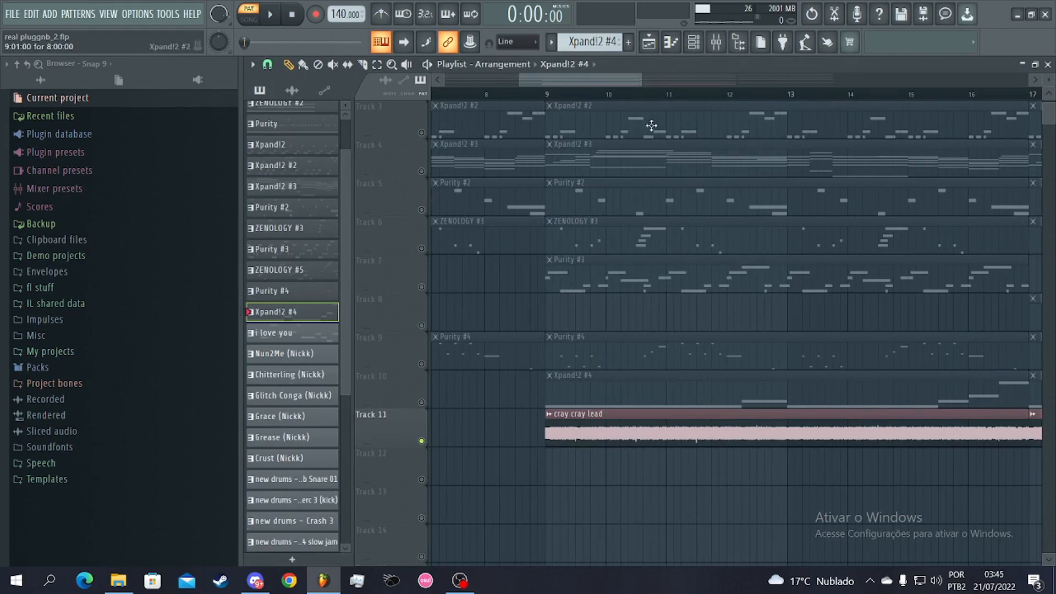
{"action": "scroll", "coordinate": [677, 452], "scroll_direction": "down", "scroll_amount": 2}
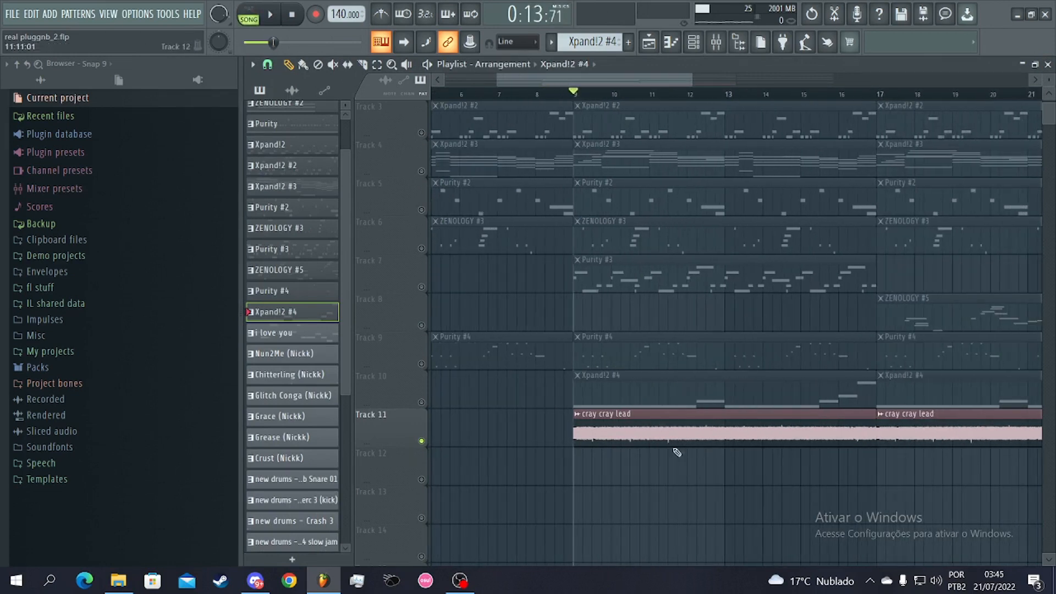
{"action": "left_click_drag", "start_coordinate": [578, 82], "coordinate": [599, 83]}
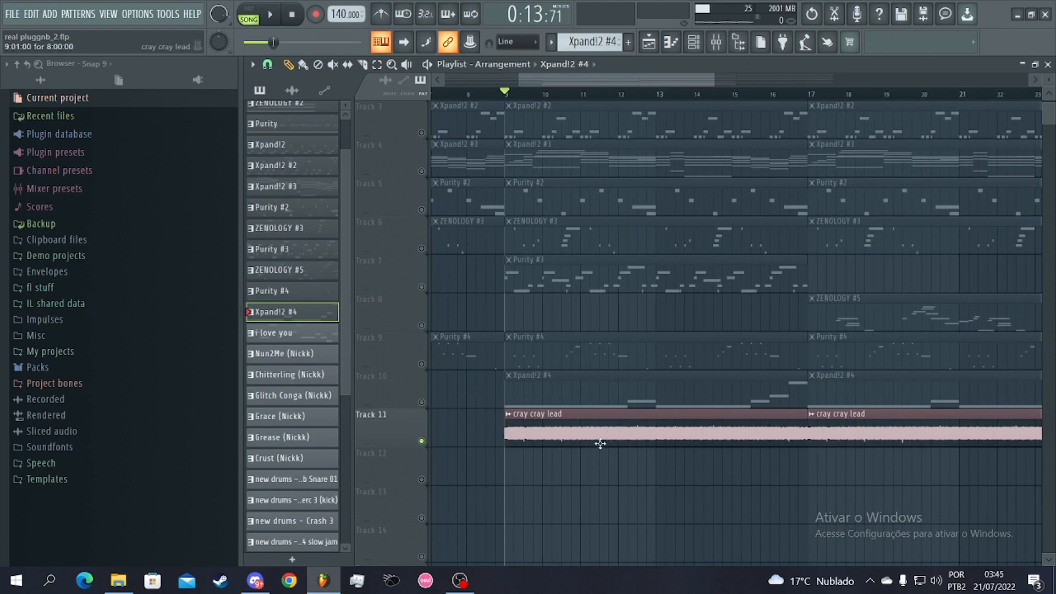
{"action": "scroll", "coordinate": [282, 258], "scroll_direction": "up", "scroll_amount": 1}
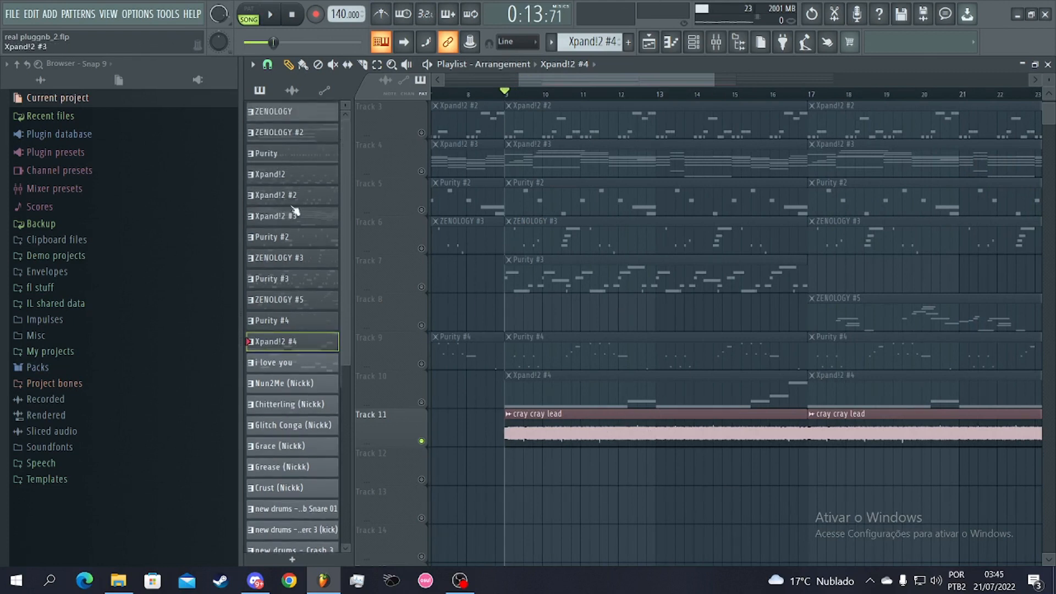
{"action": "scroll", "coordinate": [294, 300], "scroll_direction": "down", "scroll_amount": 2}
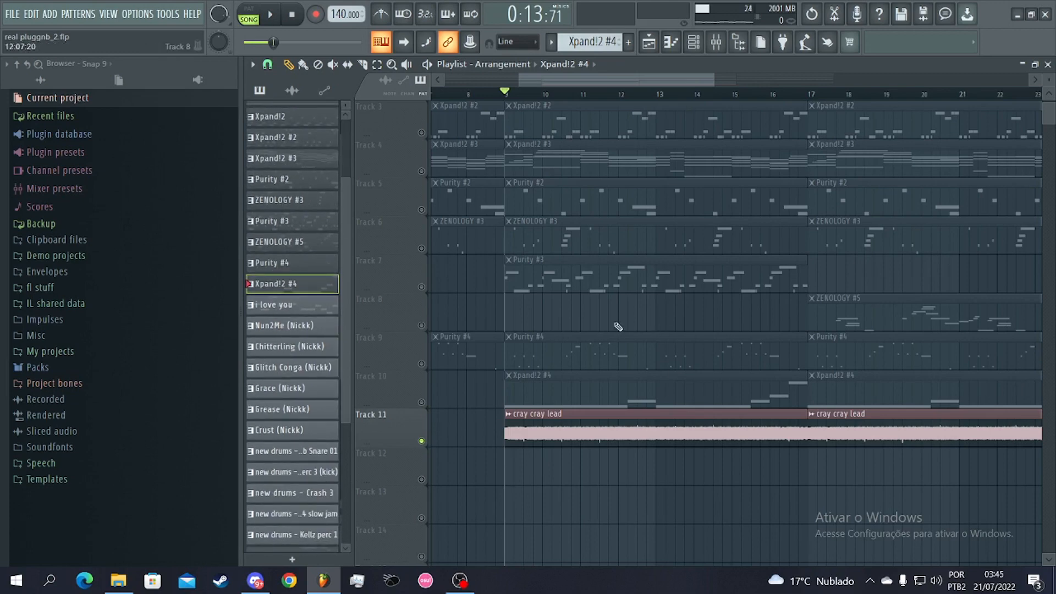
{"action": "left_click", "coordinate": [671, 46]}
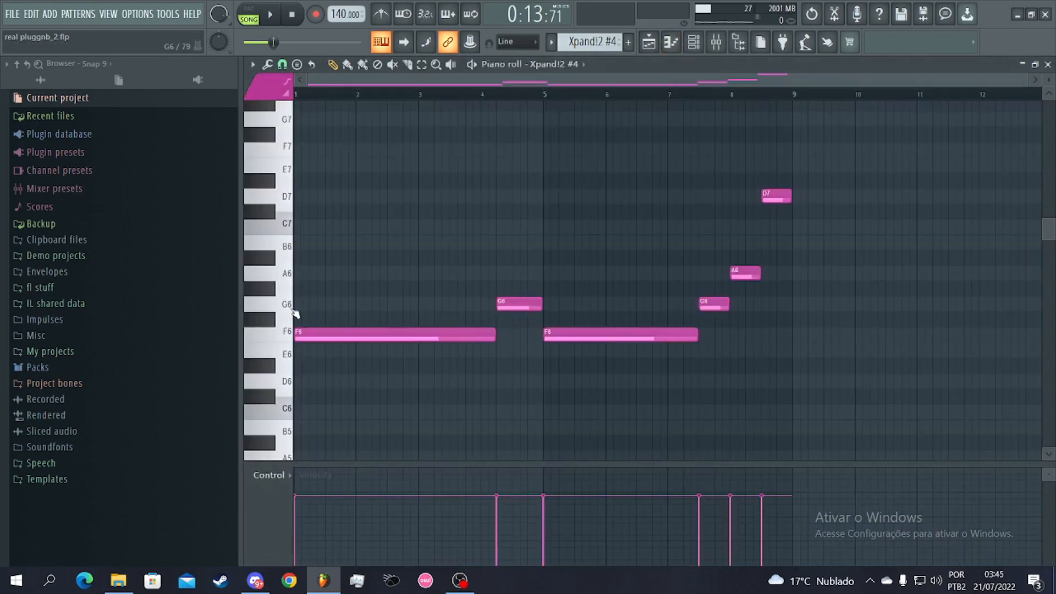
{"action": "scroll", "coordinate": [889, 149], "scroll_direction": "up", "scroll_amount": 5}
{"action": "left_click", "coordinate": [1047, 65]}
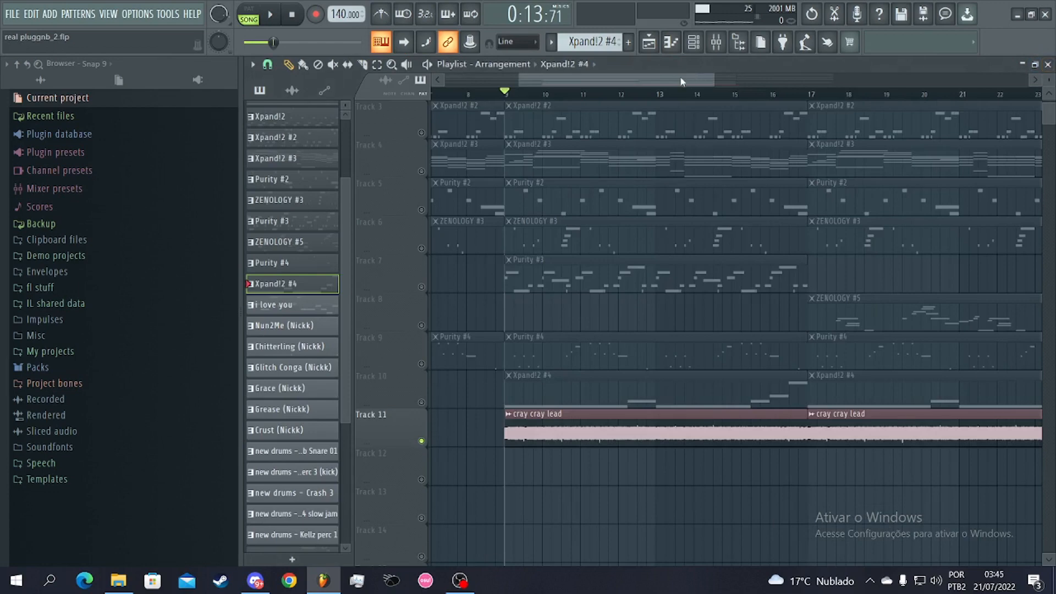
- Create a new pattern named dada and open its empty Xpand!2 #4 piano roll
{"action": "left_click_drag", "start_coordinate": [680, 82], "coordinate": [606, 81]}
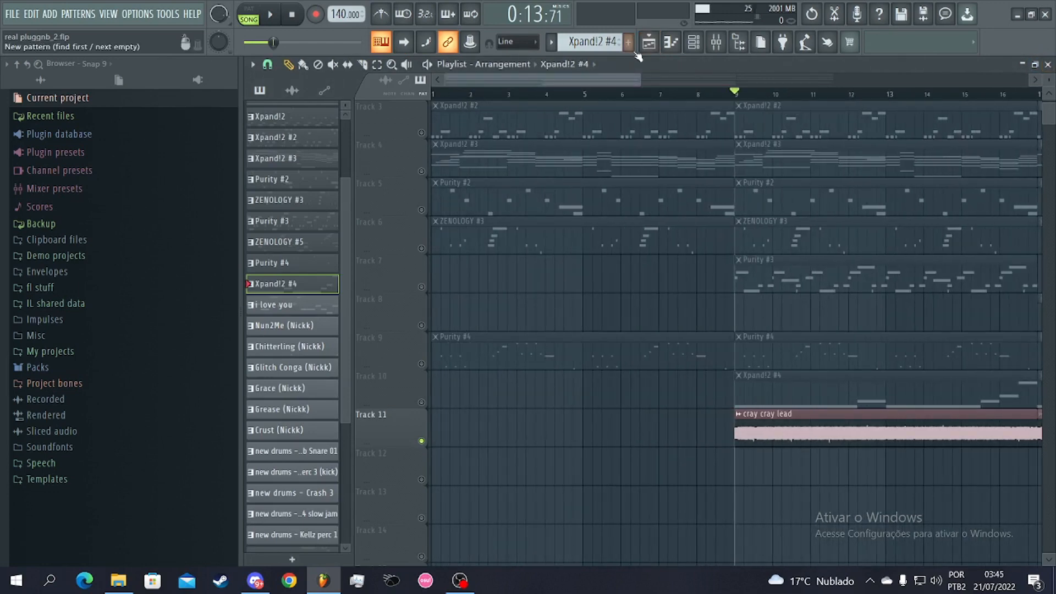
{"action": "left_click", "coordinate": [627, 46]}
{"action": "type", "text": "dada"}
{"action": "key", "text": "Return"}
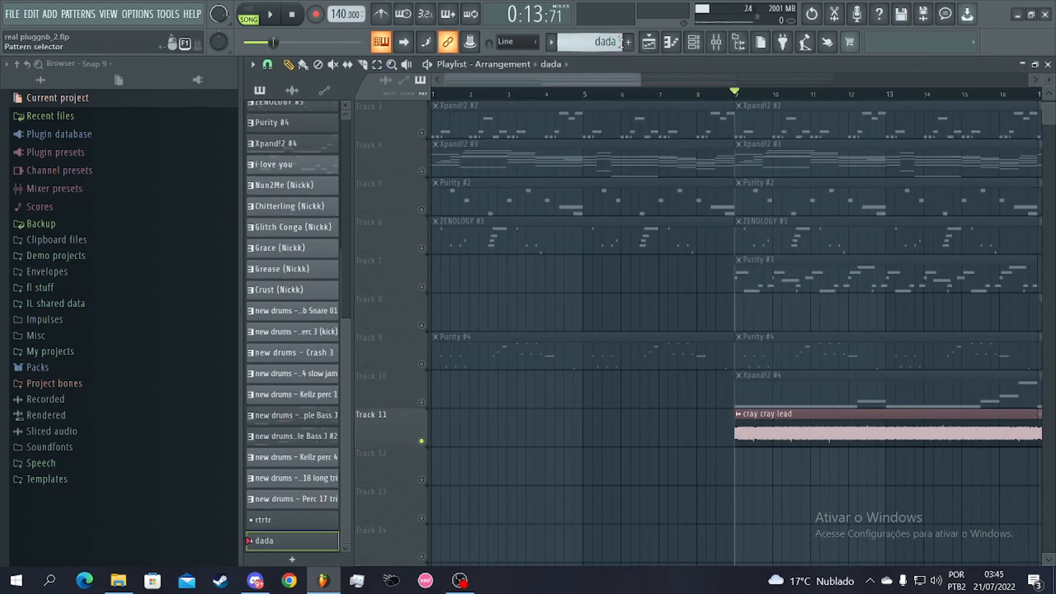
{"action": "left_click", "coordinate": [670, 43]}
- Draw a four-bar A#7 note from bar 1 and four short, evenly spaced C8 notes above it in the first bar
{"action": "left_click_drag", "start_coordinate": [340, 350], "coordinate": [866, 356]}
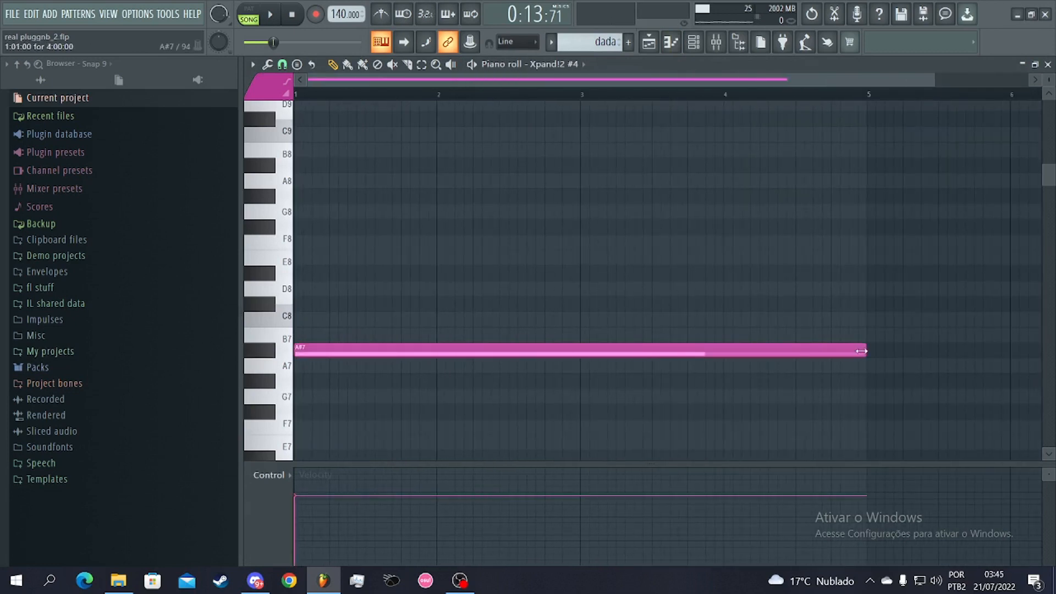
{"action": "left_click", "coordinate": [320, 320]}
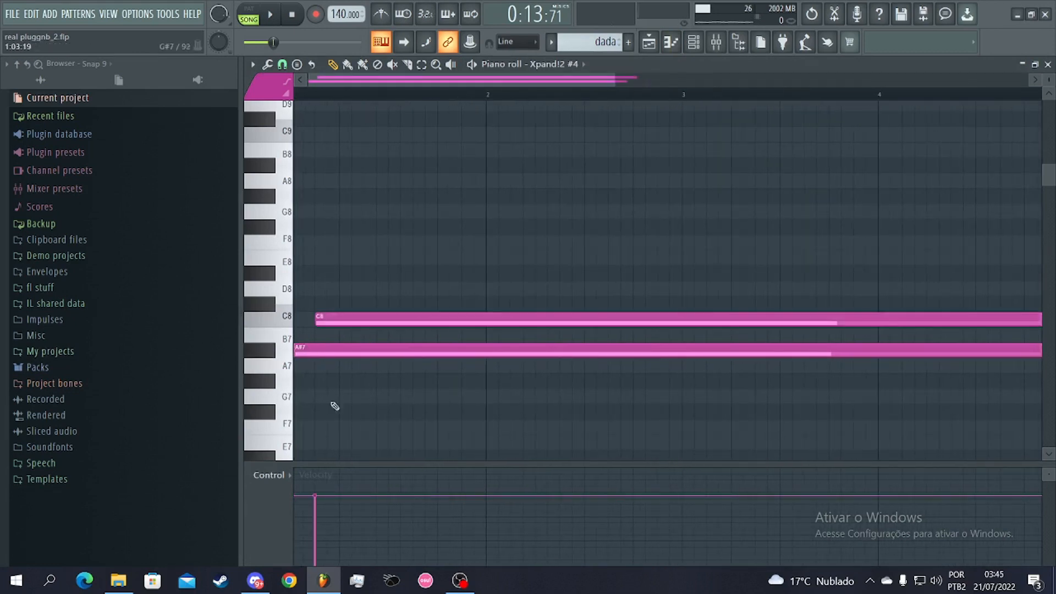
{"action": "left_click_drag", "start_coordinate": [639, 321], "coordinate": [304, 335]}
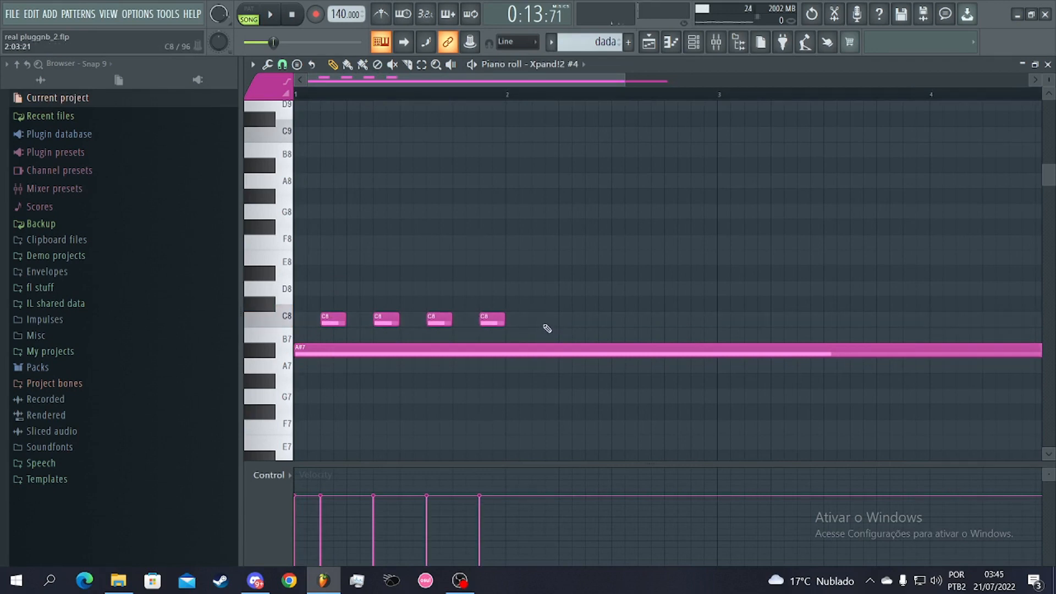
- Delete all the notes in the dada pattern's piano roll and close it to return to the playlist
{"action": "scroll", "coordinate": [326, 320], "scroll_direction": "down", "scroll_amount": 2}
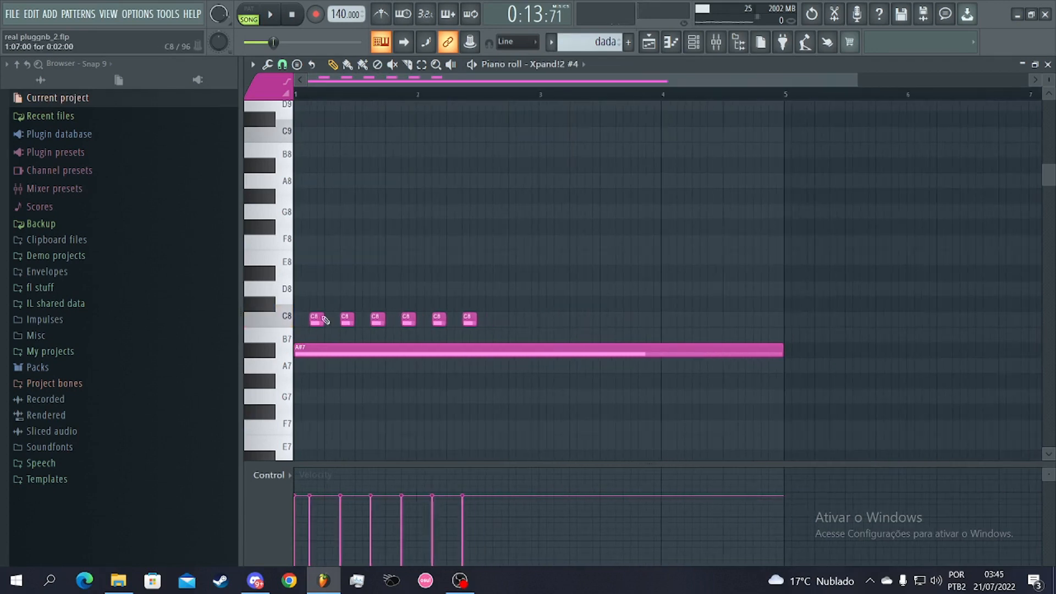
{"action": "left_click_drag", "start_coordinate": [398, 321], "coordinate": [470, 387]}
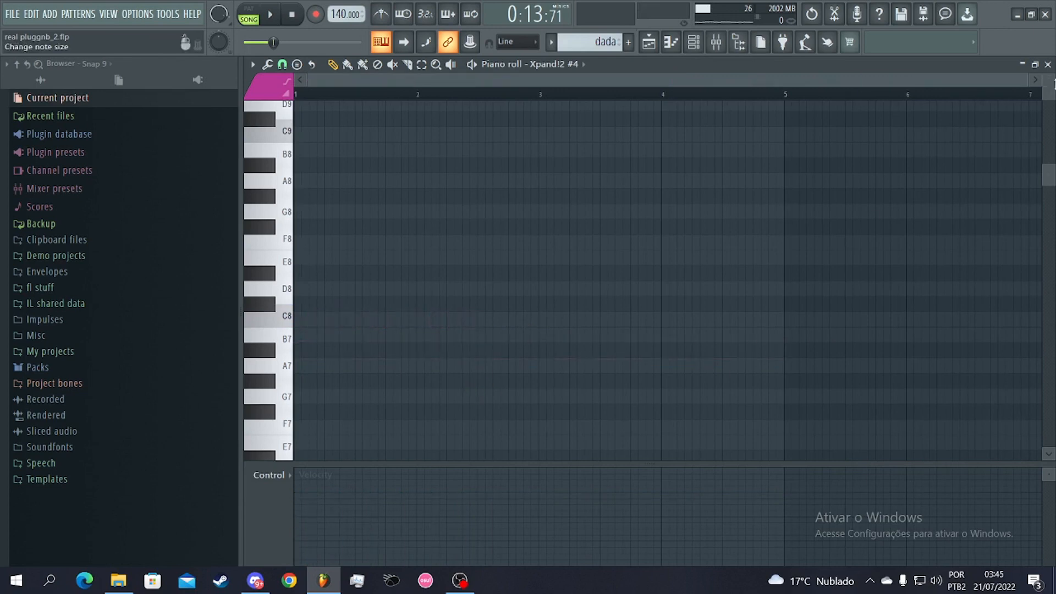
{"action": "left_click", "coordinate": [1048, 64]}
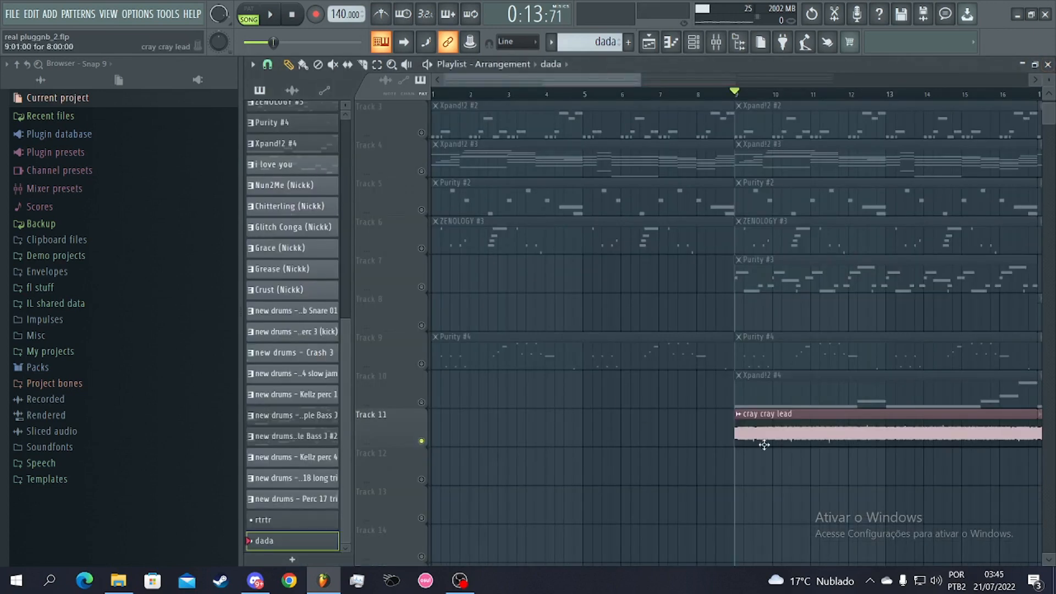
- Play the soloed cray cray lead from bar 9, stop playback, and unsolo Track 11
{"action": "scroll", "coordinate": [763, 444], "scroll_direction": "down", "scroll_amount": 4}
{"action": "key", "text": "space"}
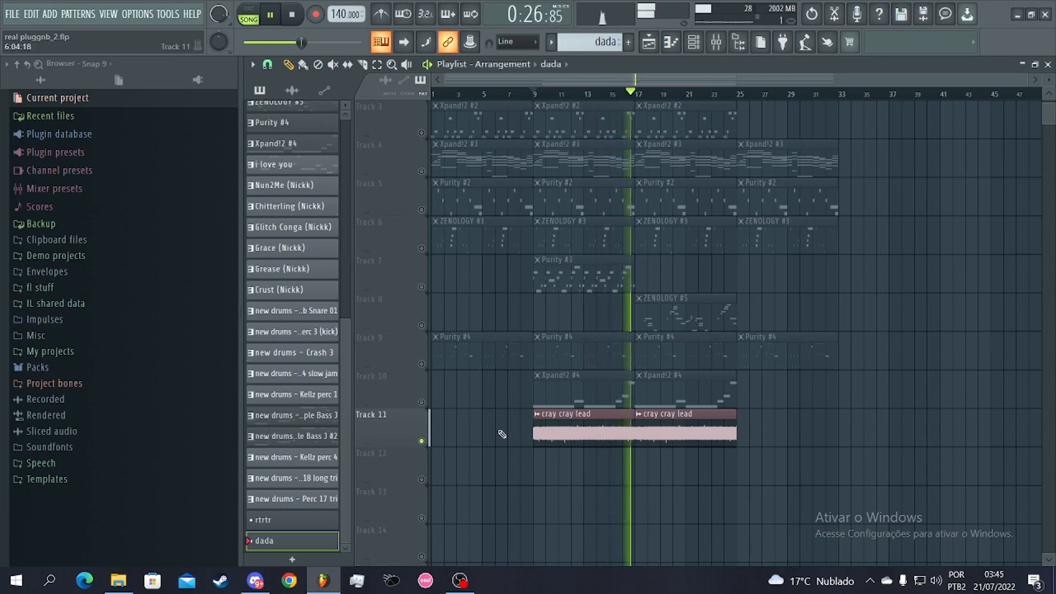
{"action": "key", "text": "space"}
{"action": "right_click", "coordinate": [422, 440]}
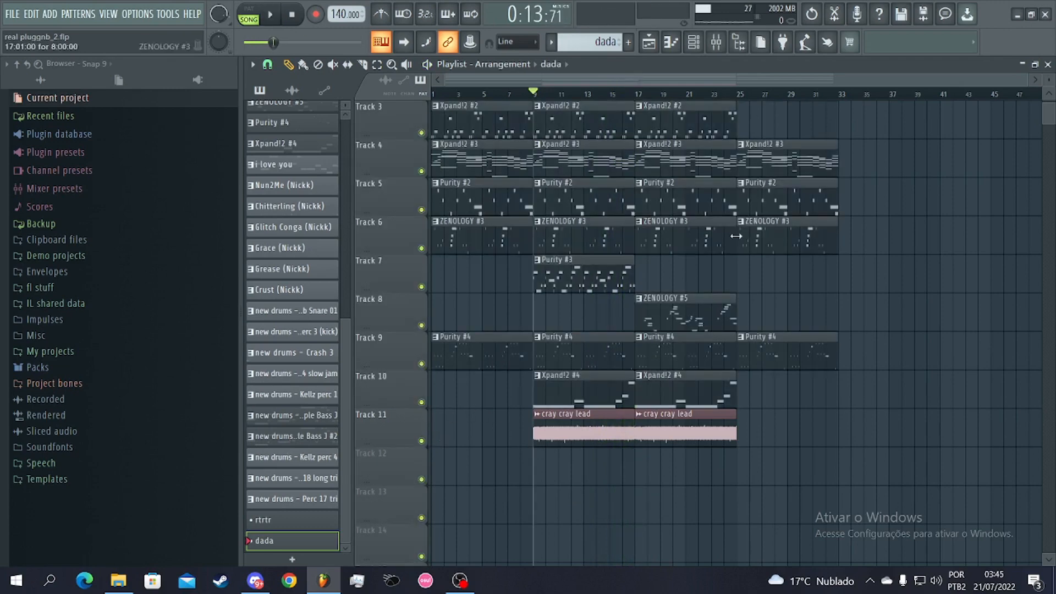
- Play the full arrangement with all tracks from bar 1, stop it, and switch to OBS Studio
{"action": "scroll", "coordinate": [637, 406], "scroll_direction": "up", "scroll_amount": 2}
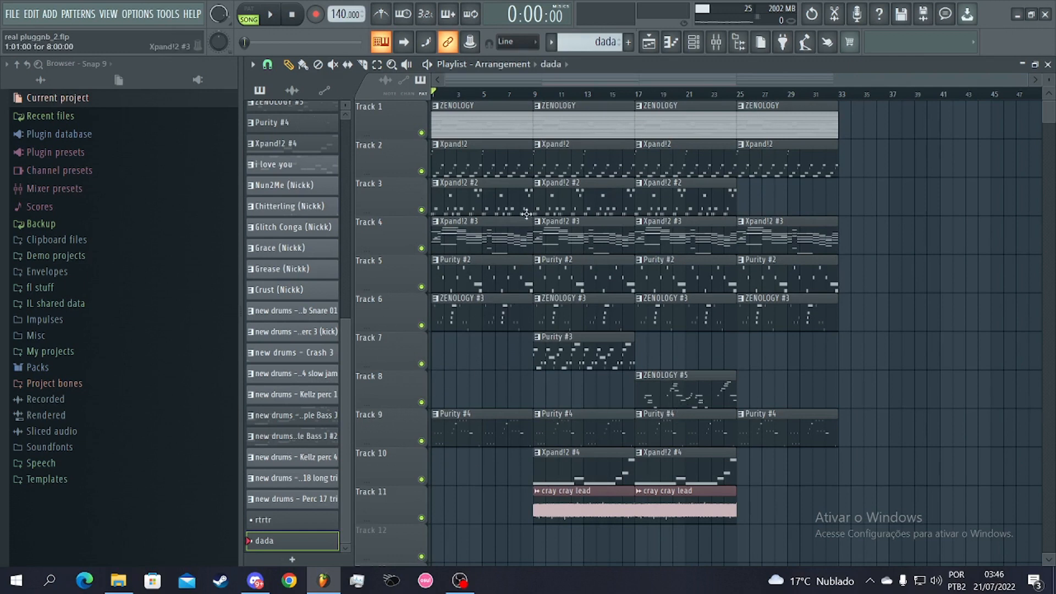
{"action": "key", "text": "space"}
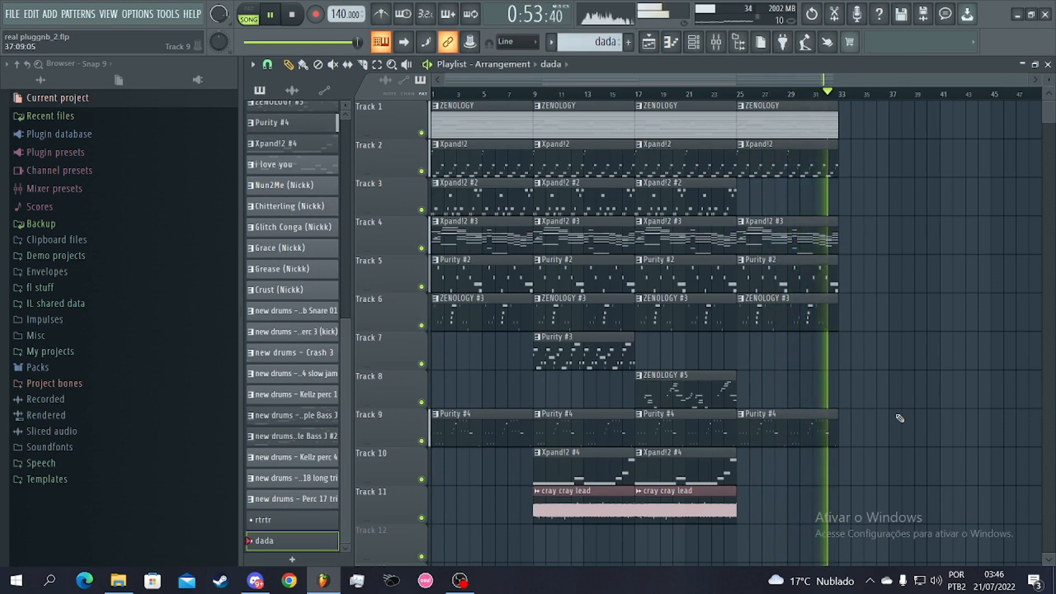
{"action": "key", "text": "space"}
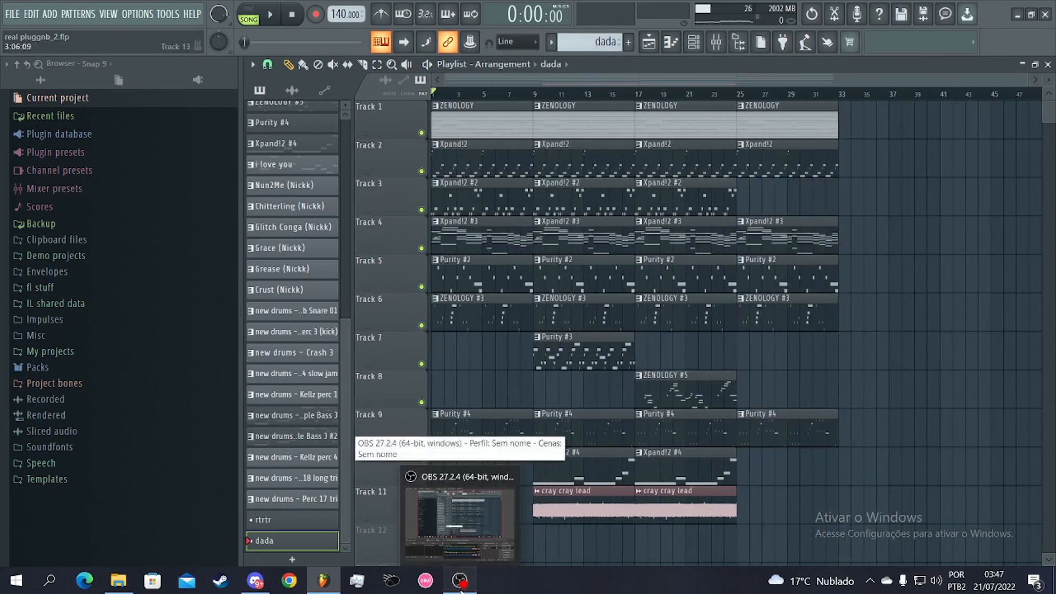
{"action": "left_click", "coordinate": [484, 545]}
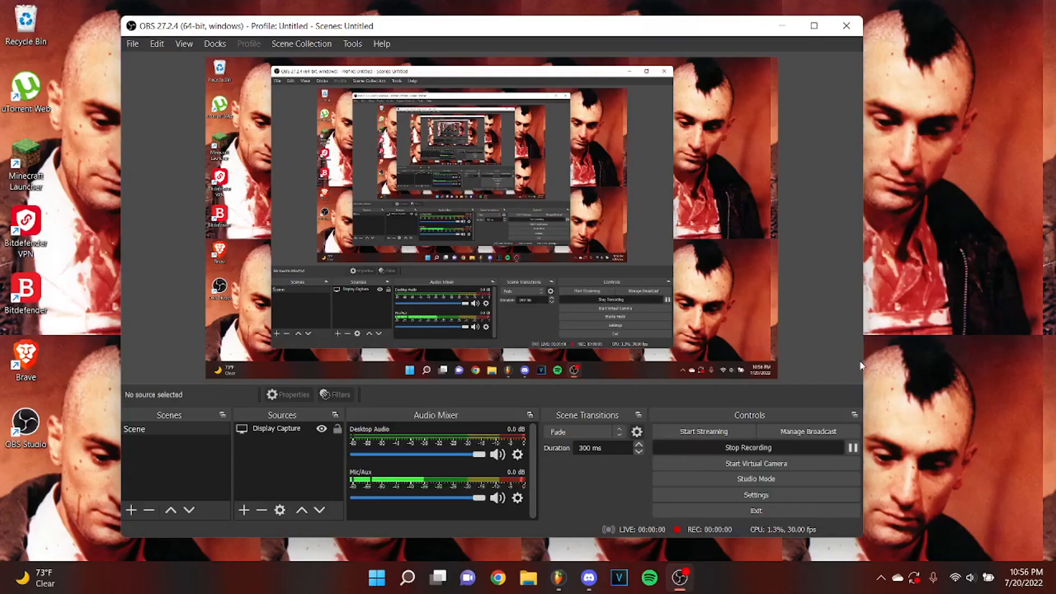
- Switch to FL Studio, hide the channel rack, and play the arrangement from bar 1 before stopping it
{"action": "left_click", "coordinate": [553, 587]}
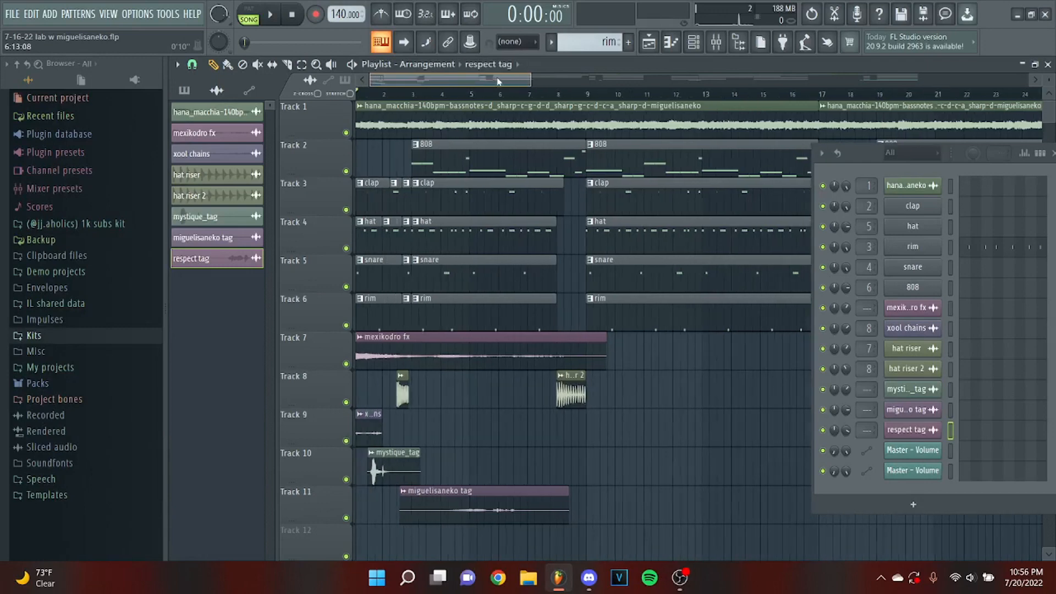
{"action": "left_click_drag", "start_coordinate": [517, 79], "coordinate": [481, 81]}
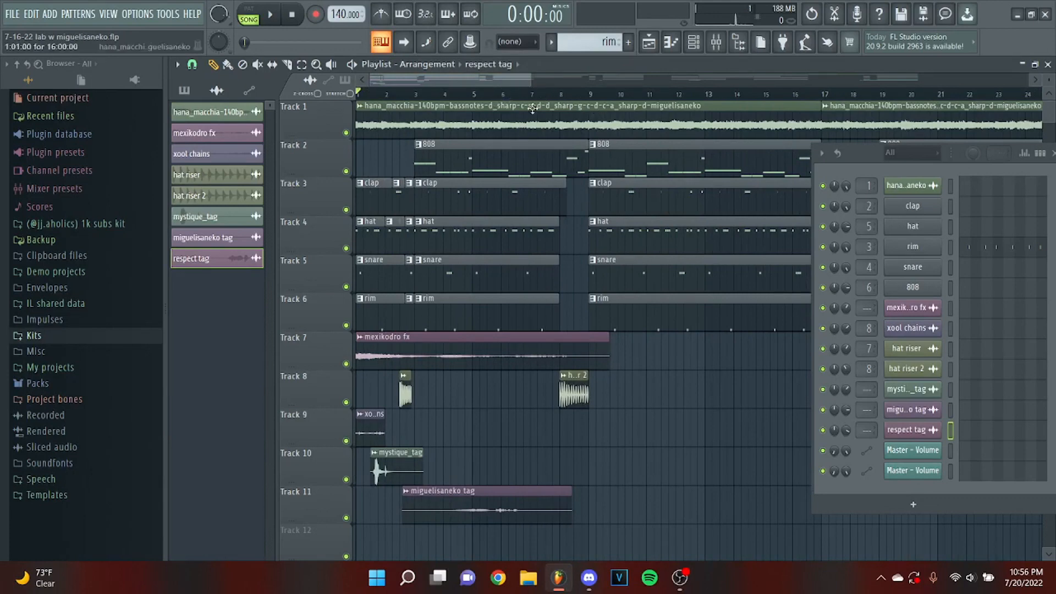
{"action": "scroll", "coordinate": [473, 238], "scroll_direction": "down", "scroll_amount": 3}
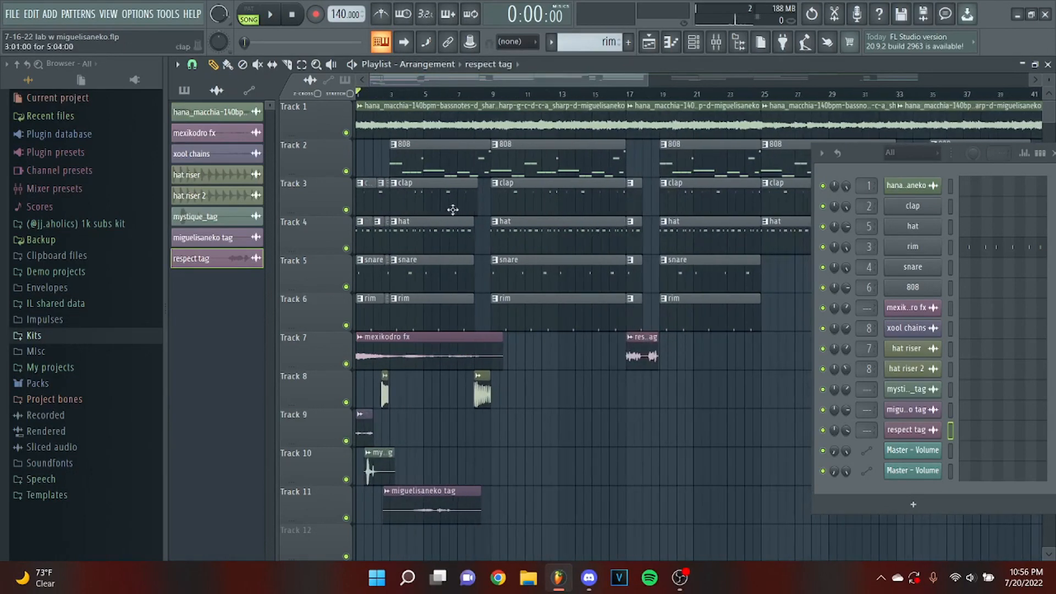
{"action": "left_click", "coordinate": [703, 46]}
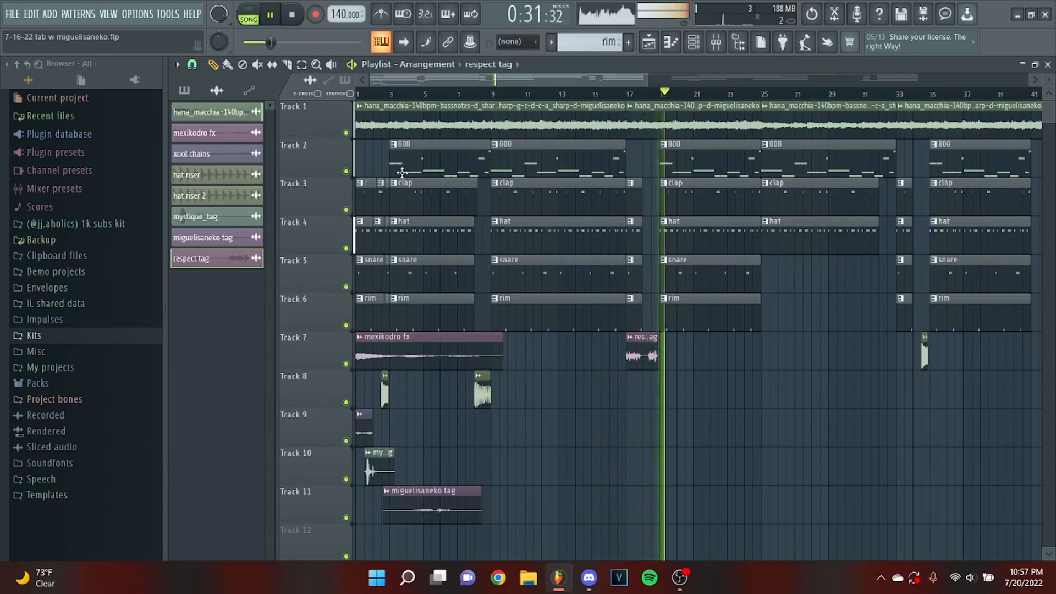
{"action": "key", "text": "space"}
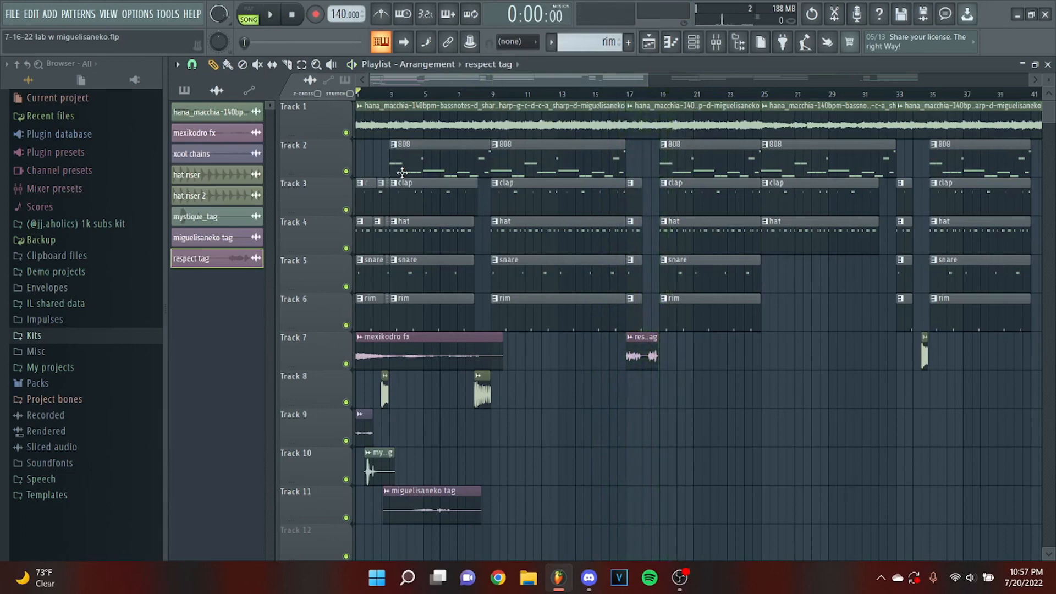
- Place a copy of the hana_macchia melody clip on Track 9 at bar 17 and extend it to about bar 51
{"action": "scroll", "coordinate": [405, 170], "scroll_direction": "up", "scroll_amount": 4}
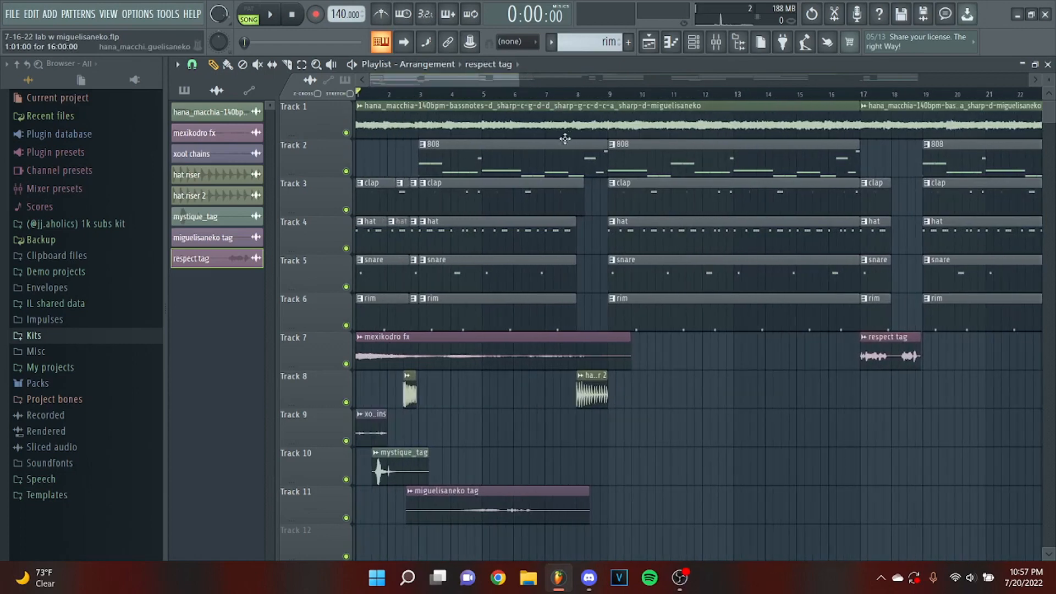
{"action": "scroll", "coordinate": [558, 146], "scroll_direction": "down", "scroll_amount": 6}
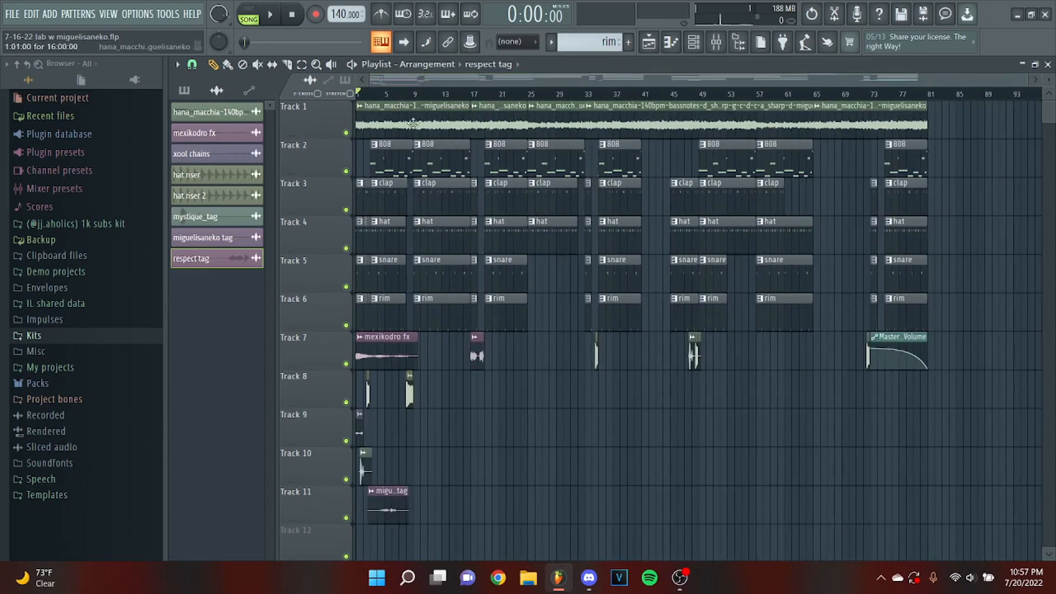
{"action": "left_click", "coordinate": [413, 122]}
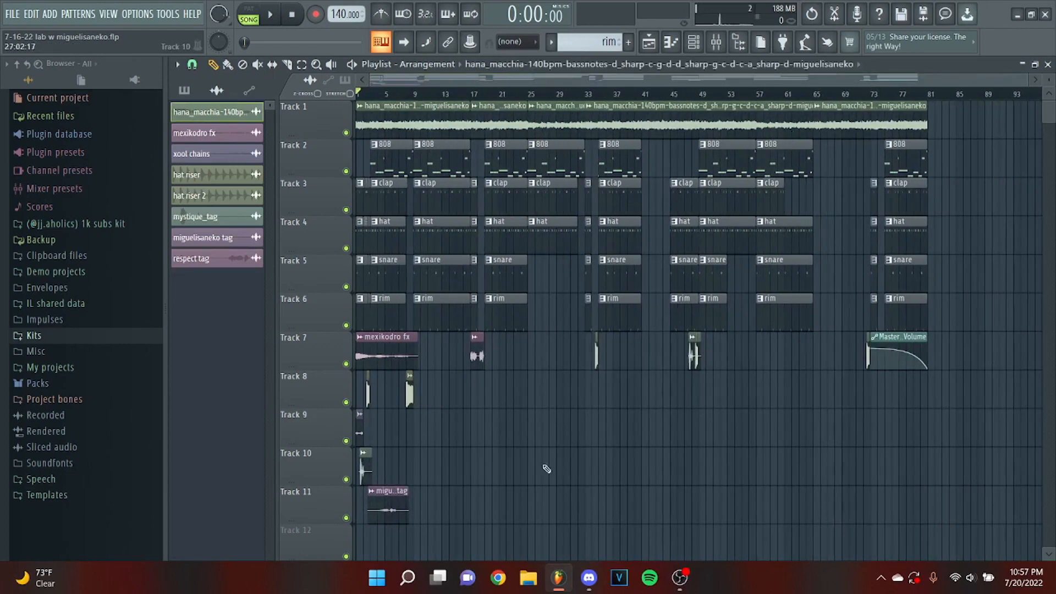
{"action": "left_click", "coordinate": [478, 440]}
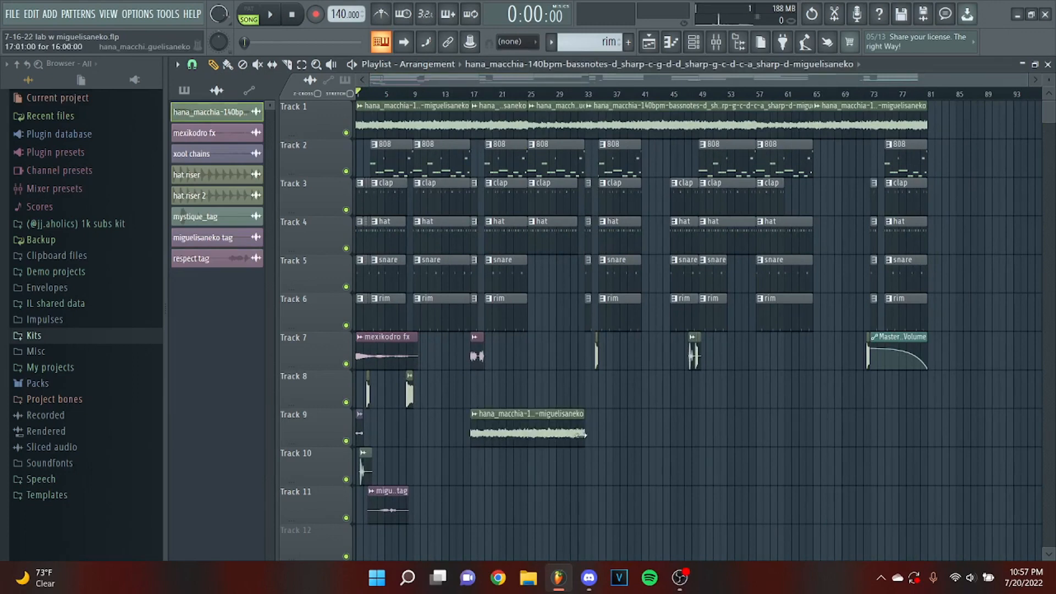
{"action": "left_click_drag", "start_coordinate": [580, 435], "coordinate": [747, 457]}
- Solo Track 9 and play parts of the copied melody clip, starting at bar 17
{"action": "scroll", "coordinate": [515, 339], "scroll_direction": "up", "scroll_amount": 3}
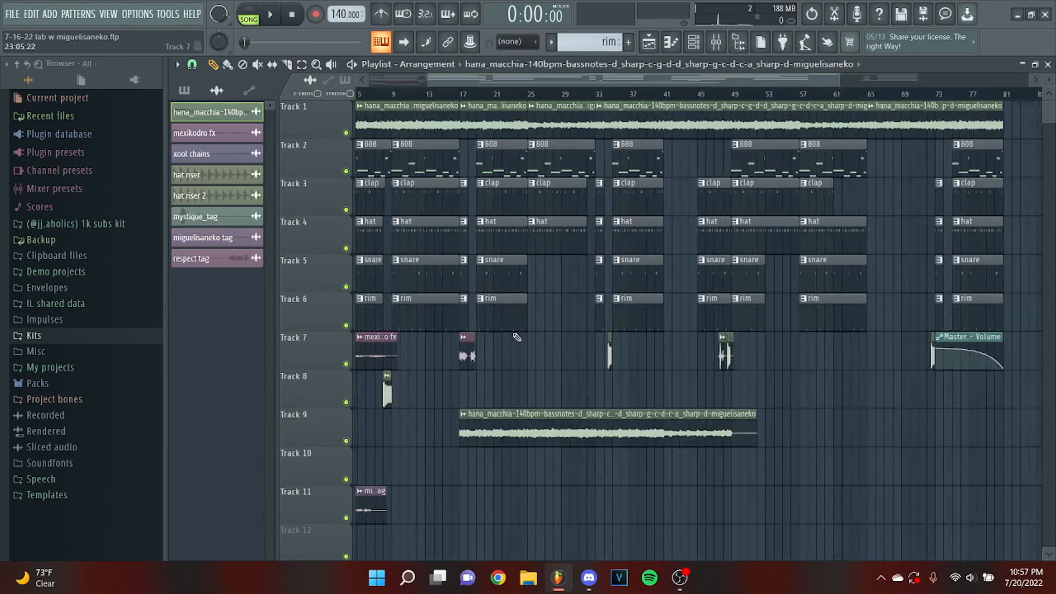
{"action": "right_click", "coordinate": [346, 442]}
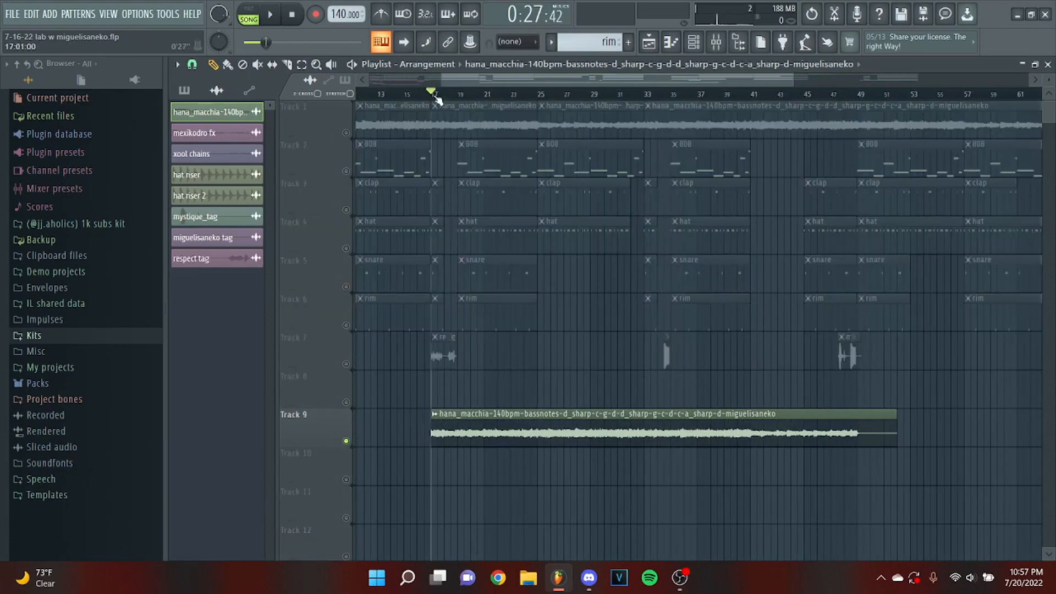
{"action": "scroll", "coordinate": [647, 315], "scroll_direction": "down", "scroll_amount": 4}
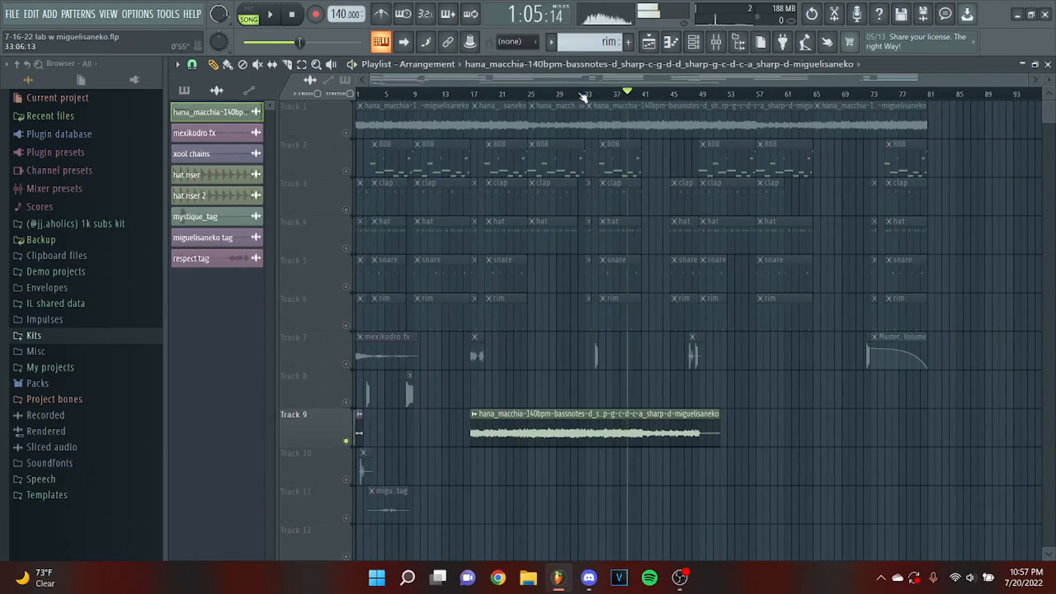
- Delete the copied melody clip from Track 9 and return all tracks to unsoloed playback
{"action": "right_click", "coordinate": [558, 432]}
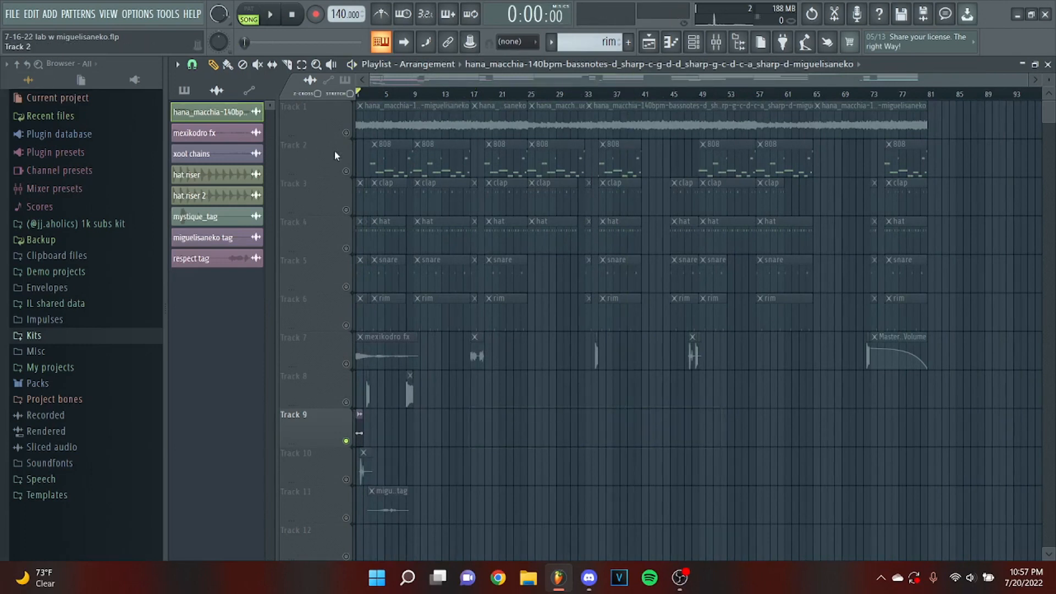
{"action": "right_click", "coordinate": [346, 133]}
{"action": "right_click", "coordinate": [346, 134]}
{"action": "scroll", "coordinate": [333, 297], "scroll_direction": "up", "scroll_amount": 5}
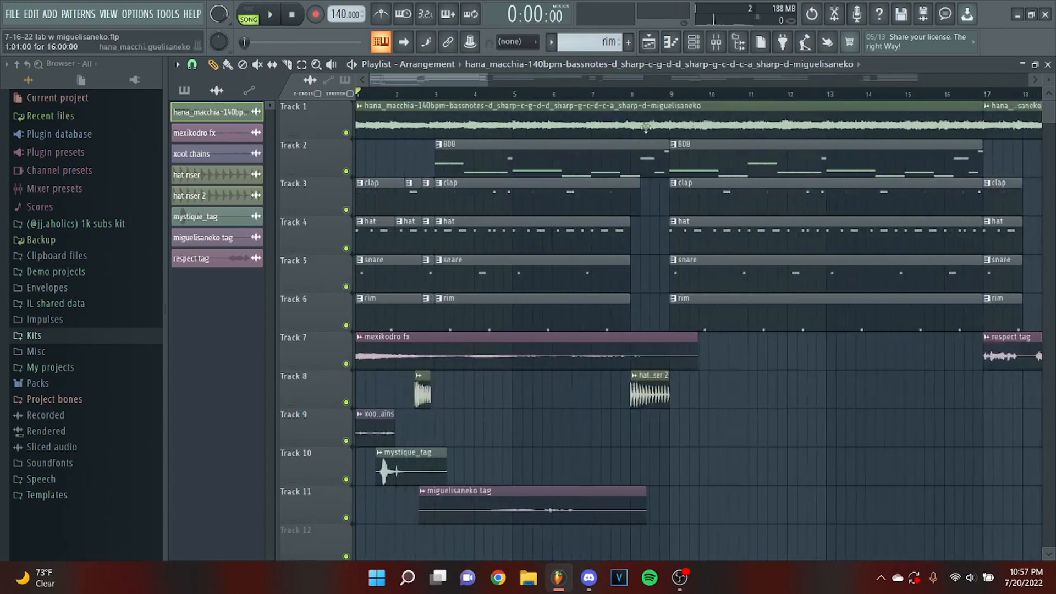
- Set the playlist's time selection to bars 9 to 17 and clear the clip selection
{"action": "left_click_drag", "start_coordinate": [555, 145], "coordinate": [753, 144]}
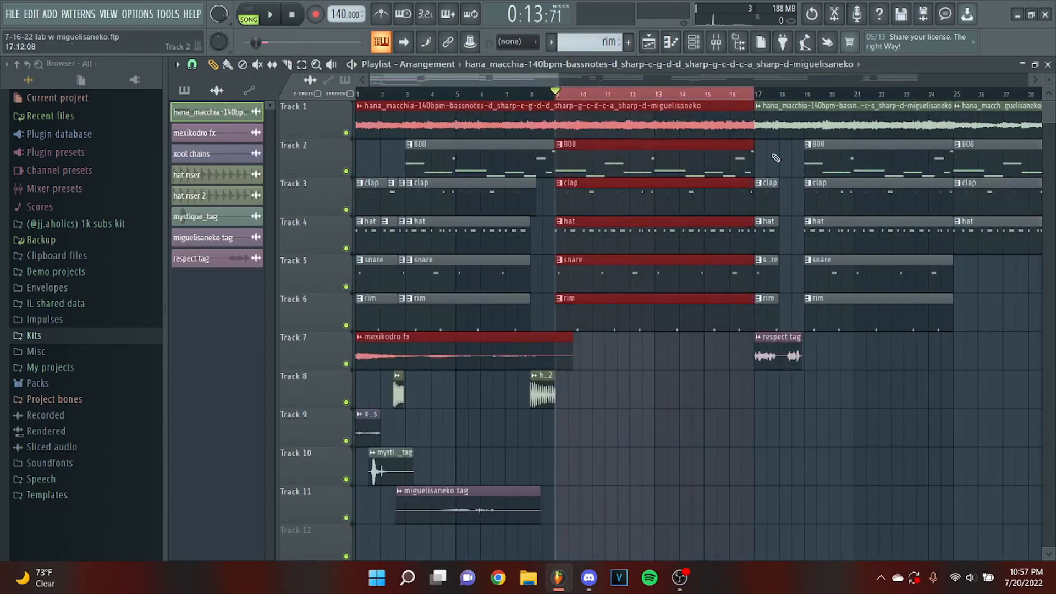
{"action": "left_click", "coordinate": [773, 156], "text": "ctrl"}
{"action": "scroll", "coordinate": [769, 165], "scroll_direction": "up", "scroll_amount": 3}
{"action": "scroll", "coordinate": [473, 233], "scroll_direction": "down", "scroll_amount": 3}
- Show the channel rack beside the playlist, and open the mixer briefly before closing it
{"action": "left_click", "coordinate": [693, 42]}
{"action": "left_click_drag", "start_coordinate": [586, 82], "coordinate": [544, 91]}
{"action": "scroll", "coordinate": [561, 169], "scroll_direction": "up", "scroll_amount": 3}
{"action": "left_click", "coordinate": [716, 43]}
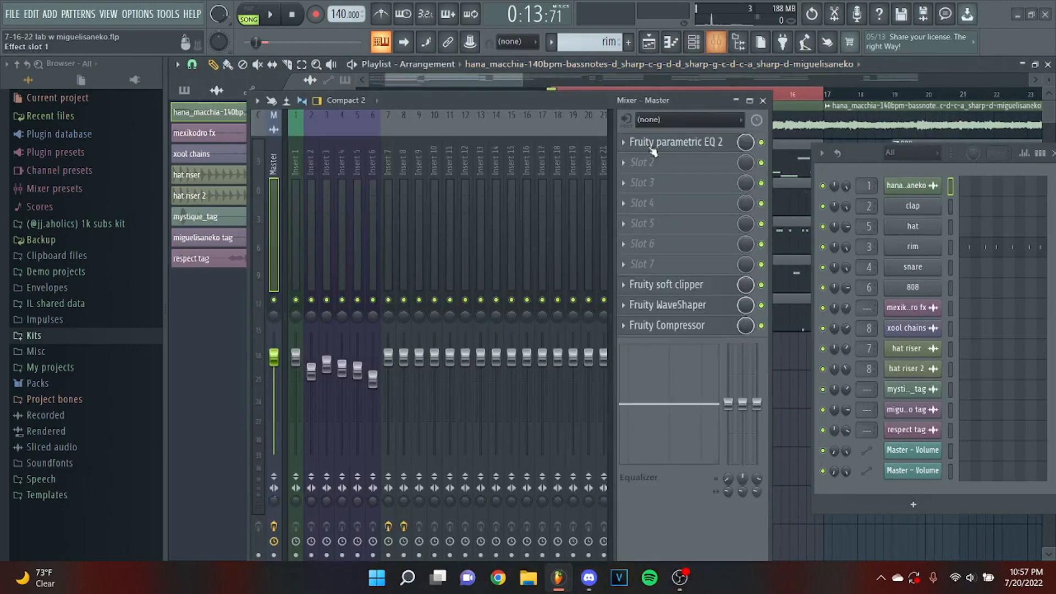
{"action": "left_click", "coordinate": [762, 101]}
- Select the clap pattern and open its piano roll at the start of the pattern
{"action": "left_click", "coordinate": [668, 200]}
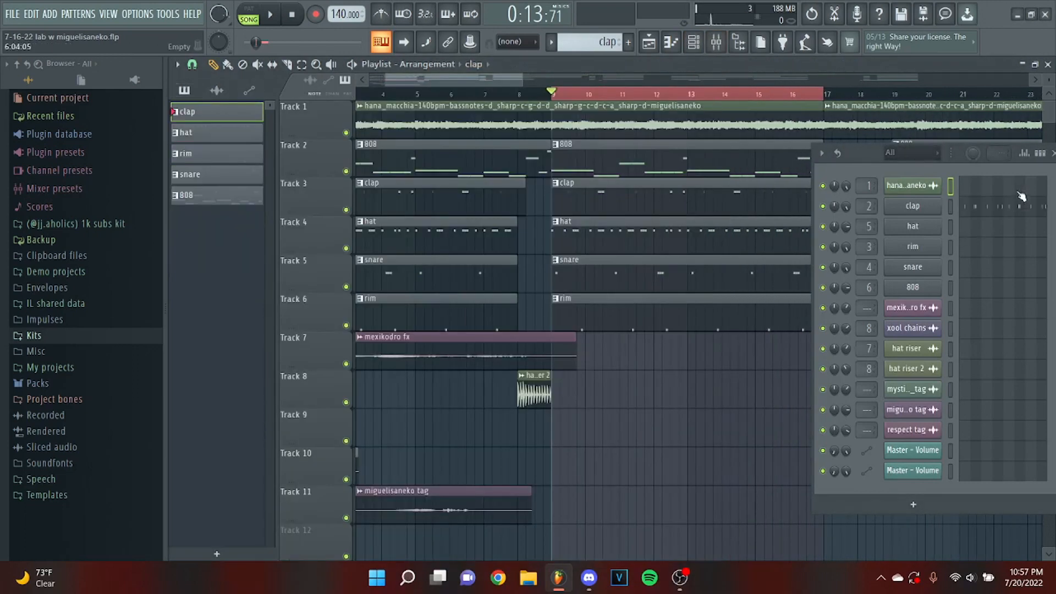
{"action": "left_click", "coordinate": [1015, 209]}
{"action": "left_click_drag", "start_coordinate": [628, 76], "coordinate": [434, 83]}
{"action": "scroll", "coordinate": [320, 232], "scroll_direction": "up", "scroll_amount": 6}
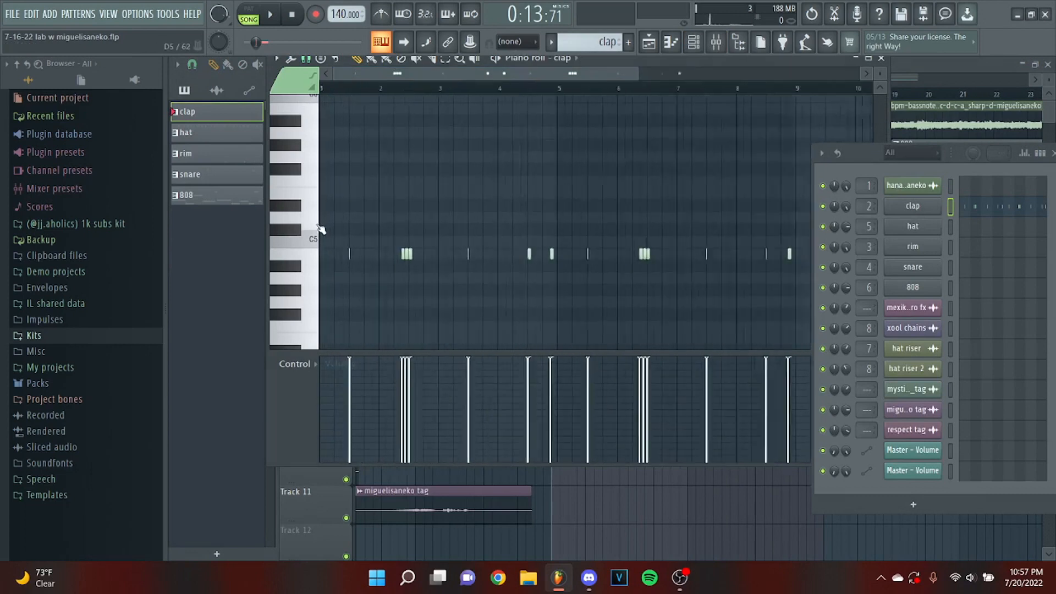
{"action": "scroll", "coordinate": [367, 224], "scroll_direction": "up", "scroll_amount": 2}
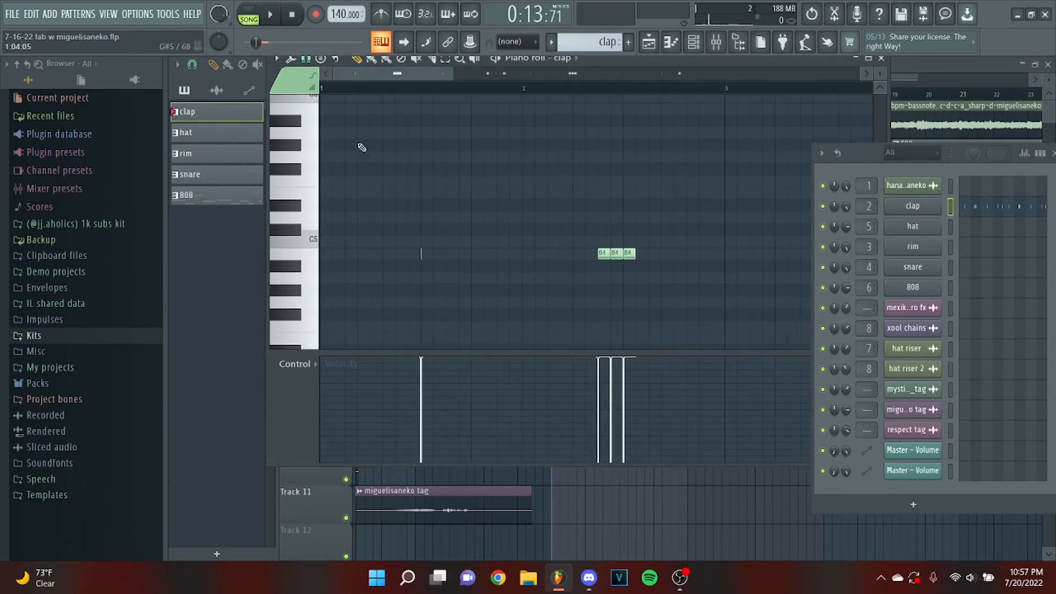
- Play the beat from bar 9 over the clap notes, close the piano roll, and stop playback
{"action": "key", "text": "space"}
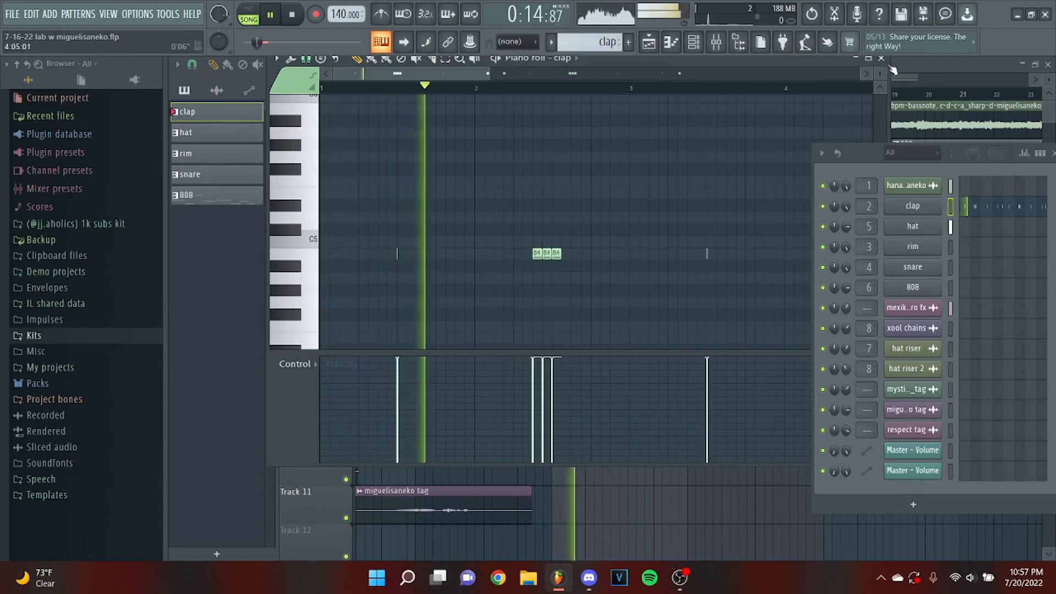
{"action": "key", "text": "F7"}
{"action": "key", "text": "space"}
- Solo the clap on Track 3, reopen its piano roll, and play it with the metronome on before stopping
{"action": "left_click", "coordinate": [346, 171], "text": "ctrl"}
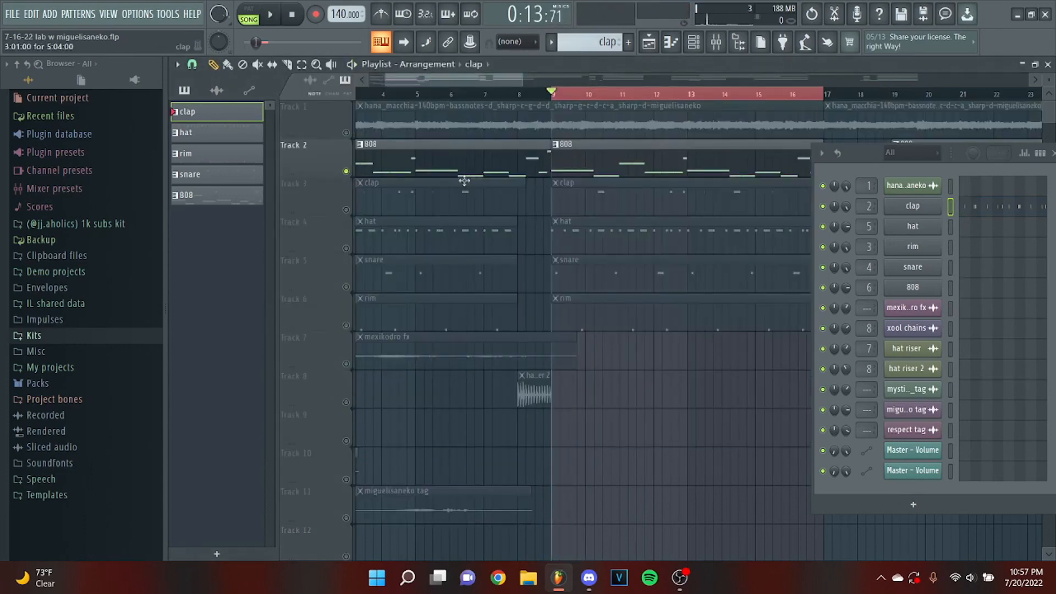
{"action": "left_click", "coordinate": [352, 209], "text": "ctrl"}
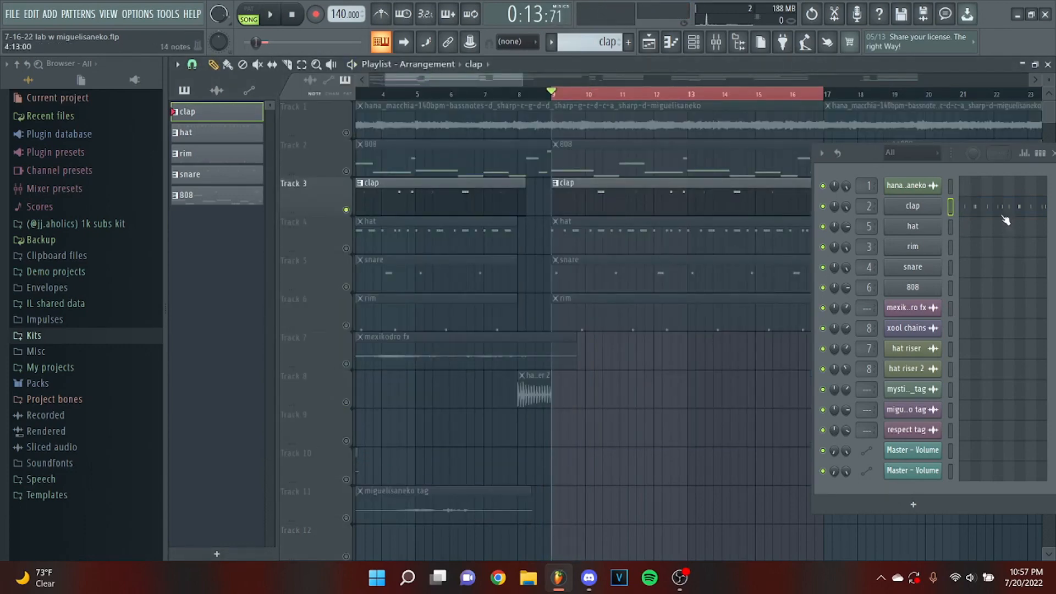
{"action": "key", "text": "F7"}
{"action": "key", "text": "space"}
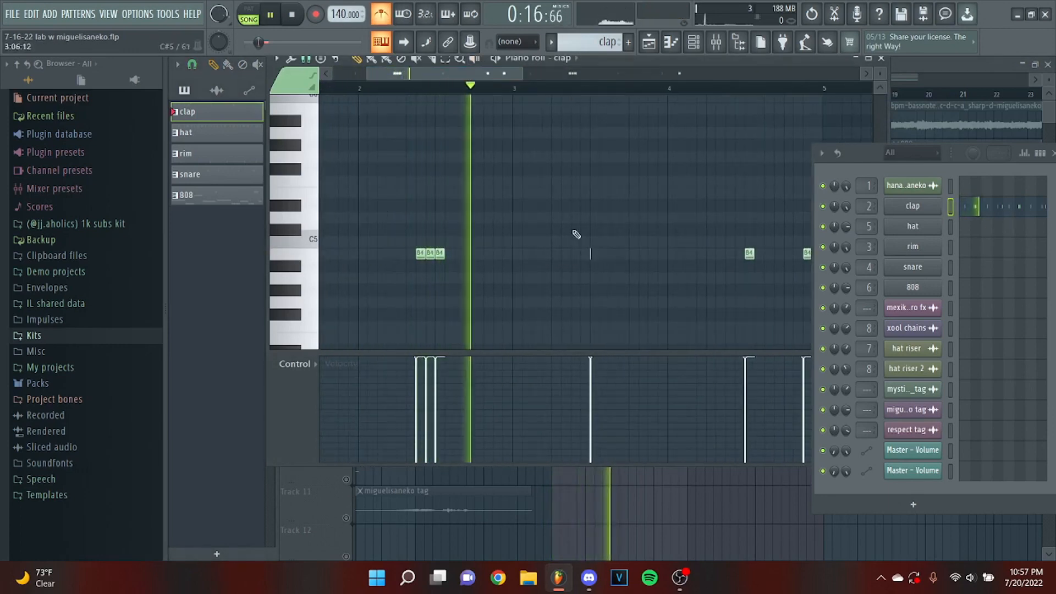
{"action": "key", "text": "space"}
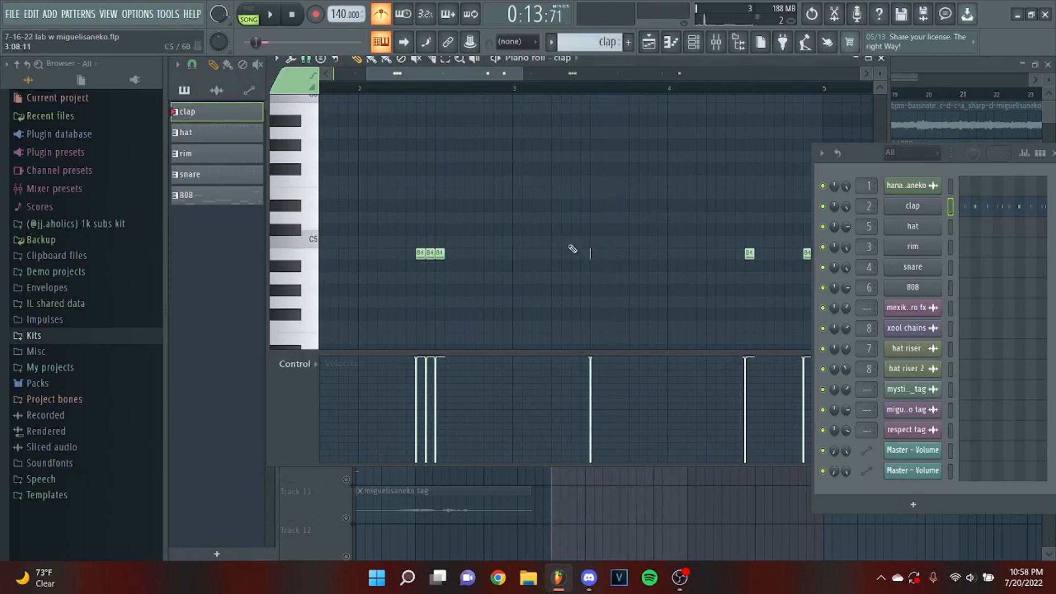
- Play the clap pattern again from bar 9 and examine all its note placements in the piano roll
{"action": "scroll", "coordinate": [510, 77], "scroll_direction": "down", "scroll_amount": 3}
{"action": "key", "text": "space"}
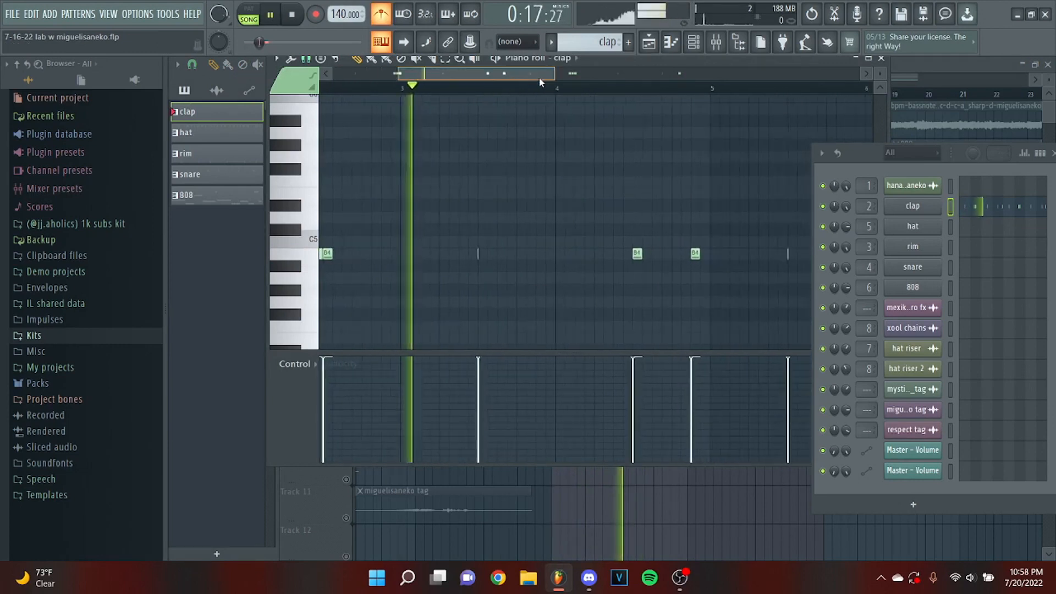
{"action": "scroll", "coordinate": [528, 167], "scroll_direction": "down", "scroll_amount": 2}
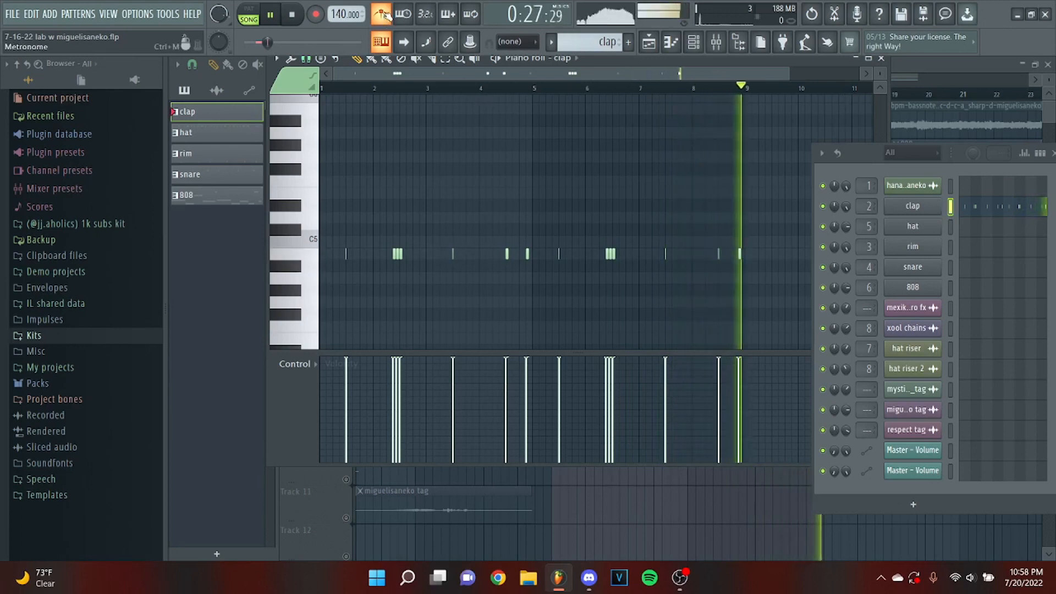
- Stop the clap playback, close its piano roll, and unmute the hat on Track 4 alongside the clap
{"action": "key", "text": "space"}
{"action": "left_click", "coordinate": [882, 58]}
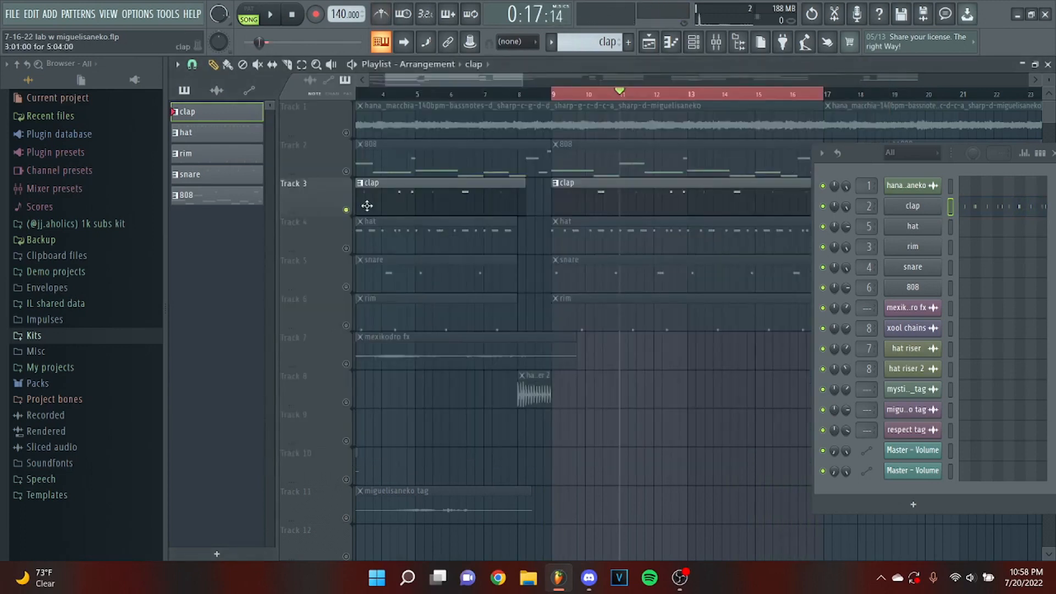
{"action": "left_click", "coordinate": [346, 248]}
{"action": "scroll", "coordinate": [532, 96], "scroll_direction": "up", "scroll_amount": 3}
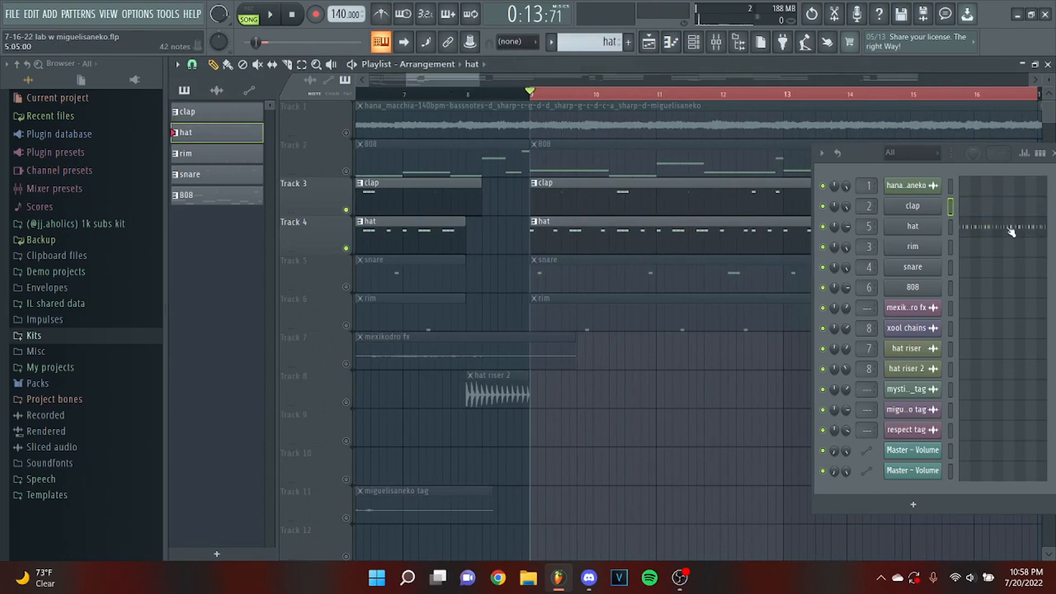
- Open the hat pattern's piano roll and examine the note placements across its bars
{"action": "left_click", "coordinate": [1011, 230]}
{"action": "left_click_drag", "start_coordinate": [623, 77], "coordinate": [238, 238]}
{"action": "scroll", "coordinate": [313, 275], "scroll_direction": "up", "scroll_amount": 3}
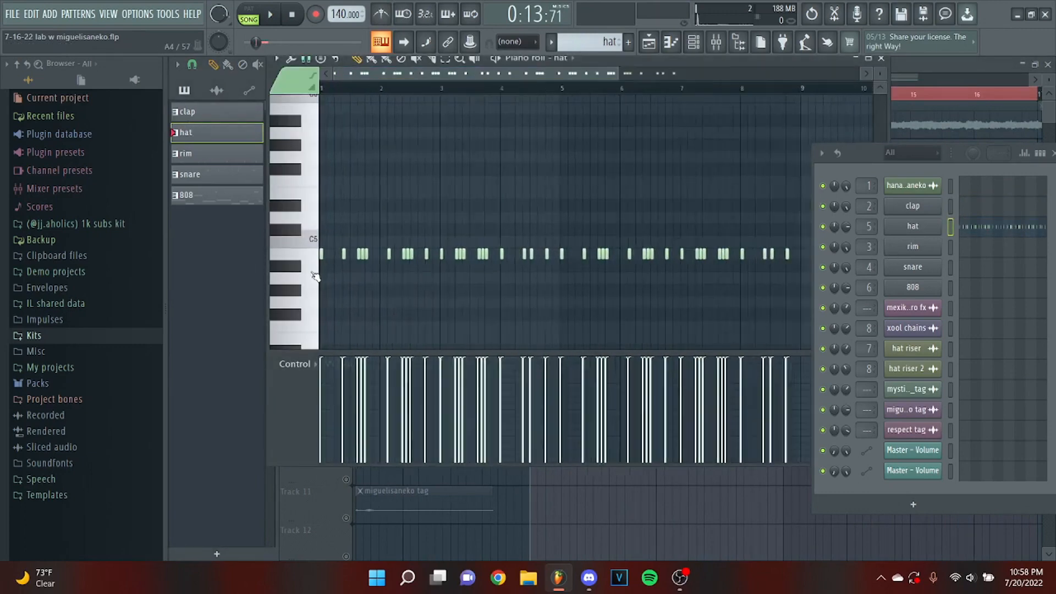
{"action": "scroll", "coordinate": [332, 217], "scroll_direction": "up", "scroll_amount": 3}
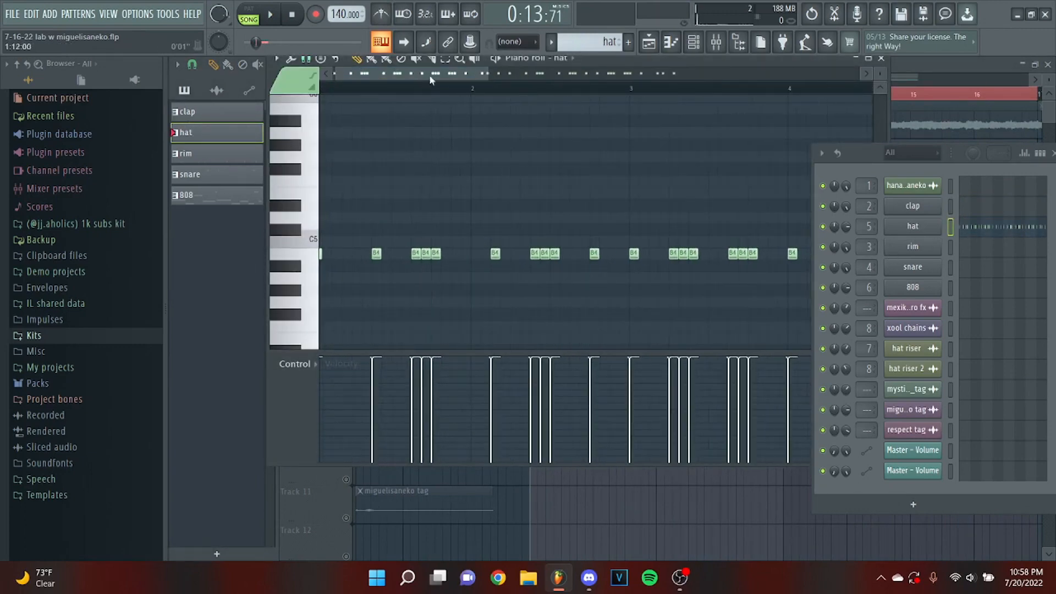
{"action": "scroll", "coordinate": [511, 239], "scroll_direction": "down", "scroll_amount": 5}
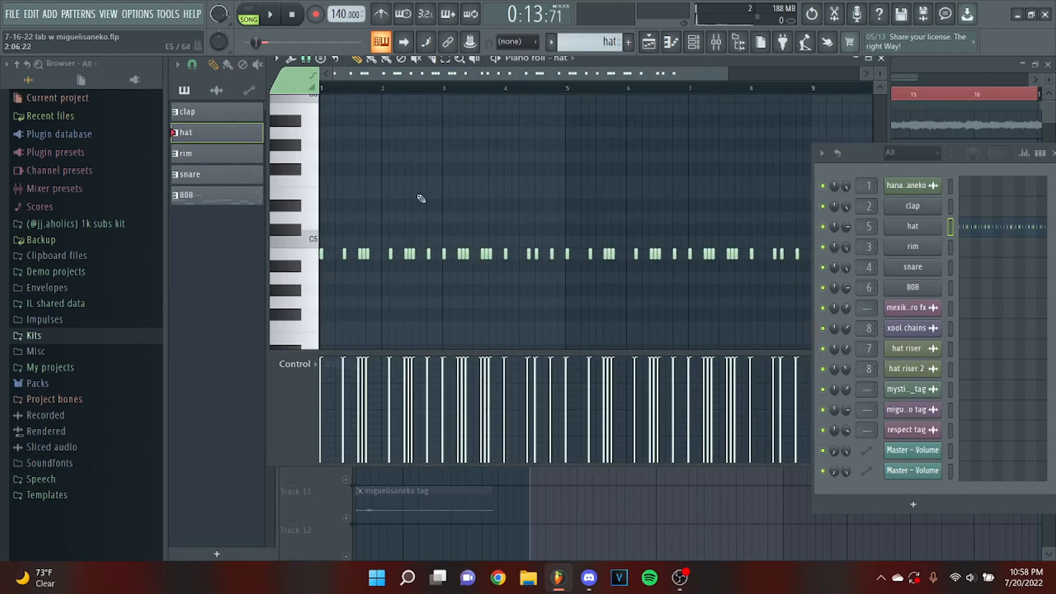
{"action": "scroll", "coordinate": [344, 256], "scroll_direction": "up", "scroll_amount": 4}
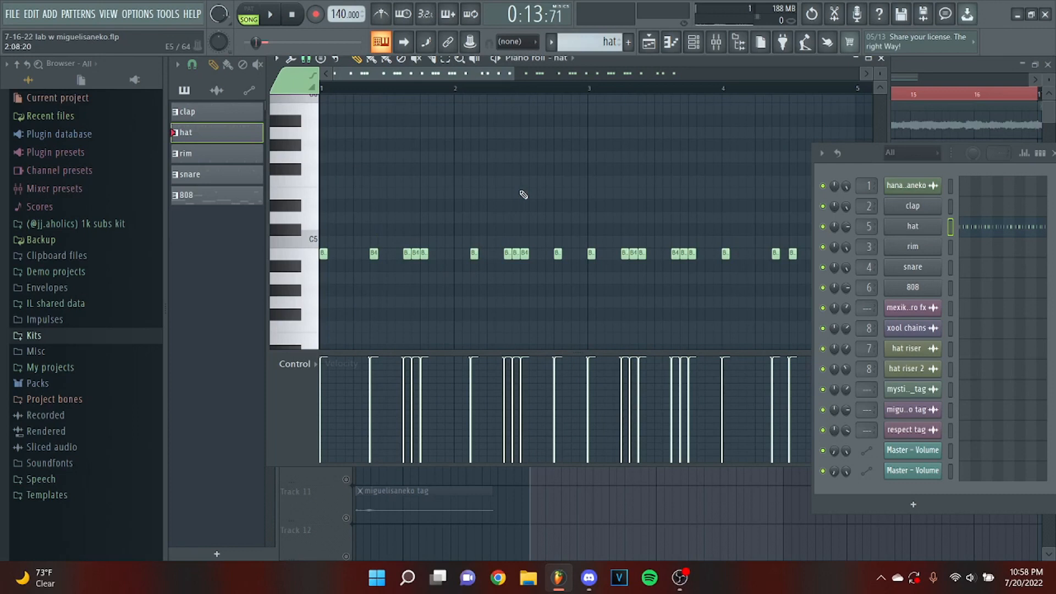
- Play the hat pattern with the clap from bar 9, following the notes in the piano roll, and stop playback
{"action": "key", "text": "space"}
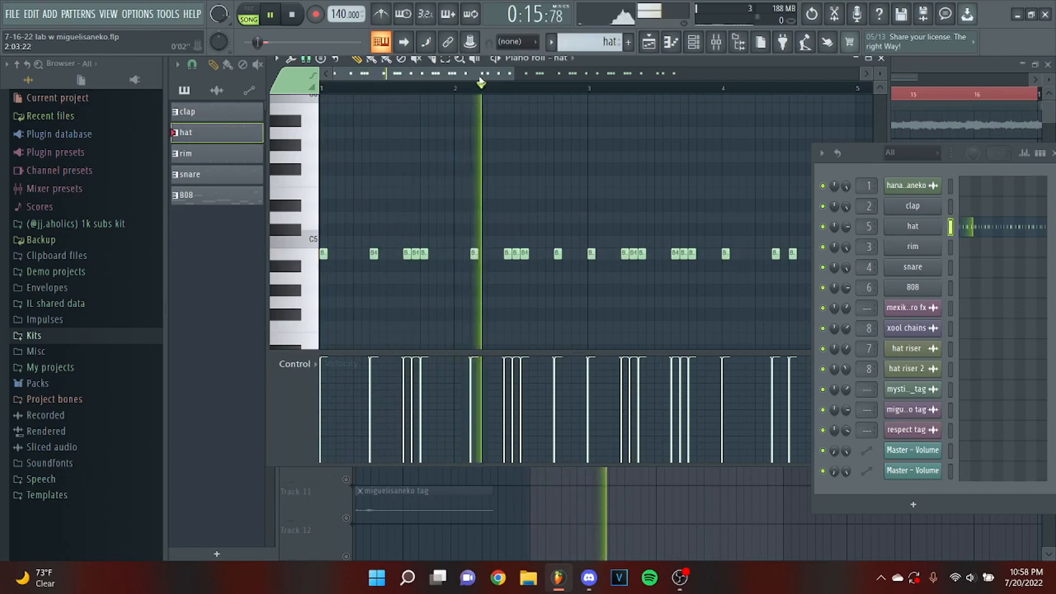
{"action": "left_click_drag", "start_coordinate": [480, 75], "coordinate": [489, 73]}
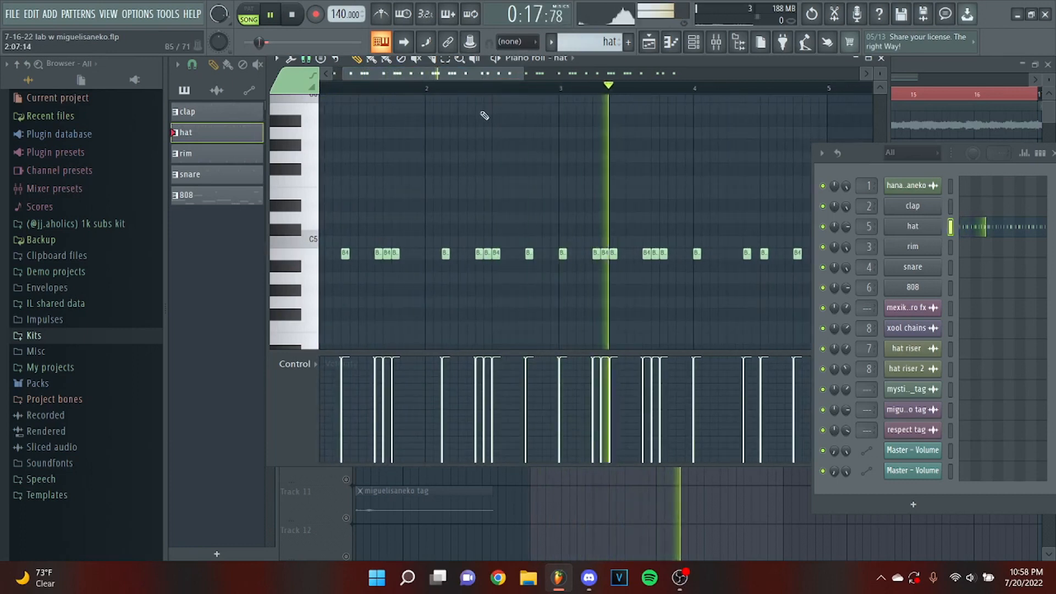
{"action": "scroll", "coordinate": [491, 126], "scroll_direction": "down", "scroll_amount": 2, "text": "ctrl"}
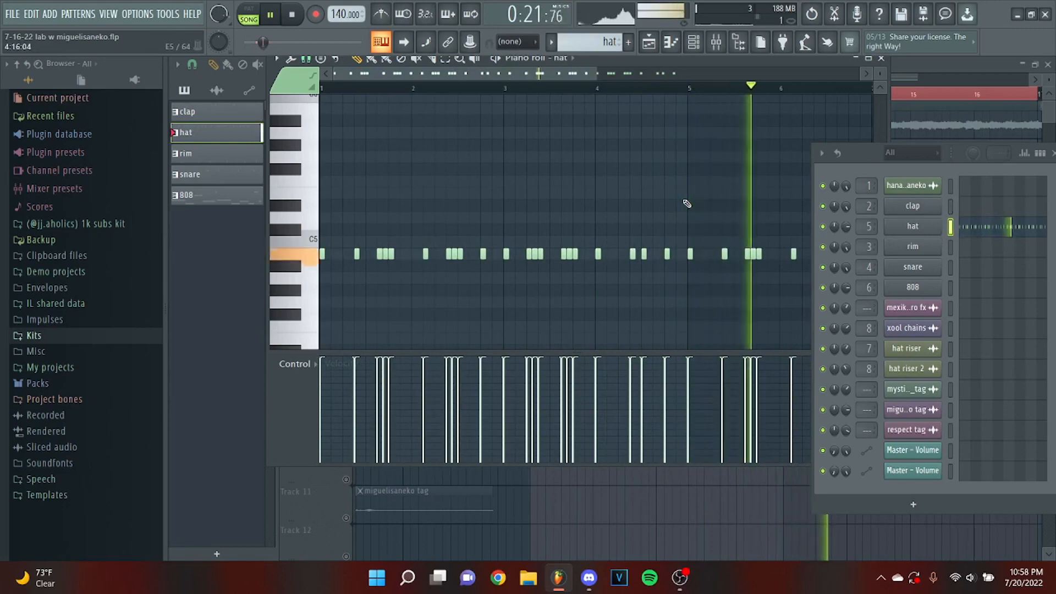
{"action": "key", "text": "space"}
- Highlight the first four bars of the hat pattern, clear that time selection, and close the piano roll
{"action": "scroll", "coordinate": [733, 205], "scroll_direction": "down", "scroll_amount": 4, "text": "ctrl"}
{"action": "scroll", "coordinate": [351, 250], "scroll_direction": "up", "scroll_amount": 3, "text": "ctrl"}
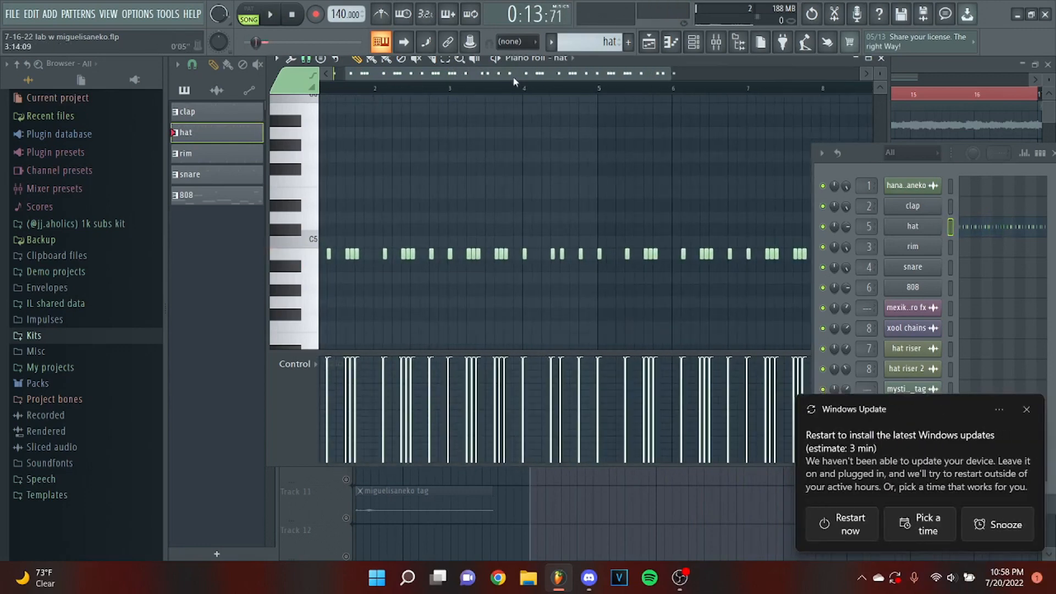
{"action": "scroll", "coordinate": [415, 156], "scroll_direction": "down", "scroll_amount": 3, "text": "ctrl"}
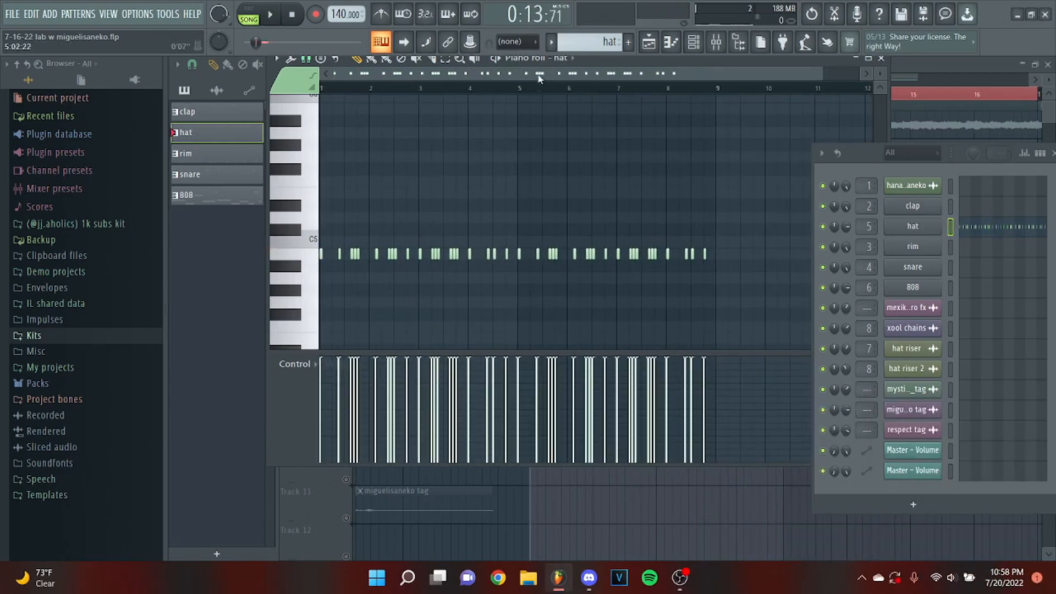
{"action": "left_click_drag", "start_coordinate": [521, 92], "coordinate": [246, 127]}
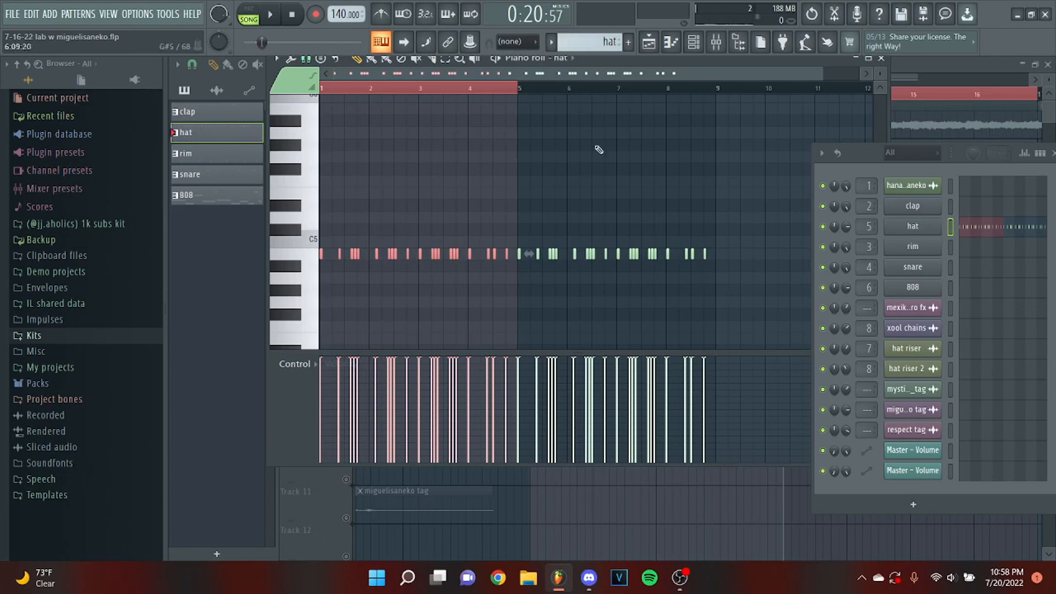
{"action": "left_click", "coordinate": [523, 96]}
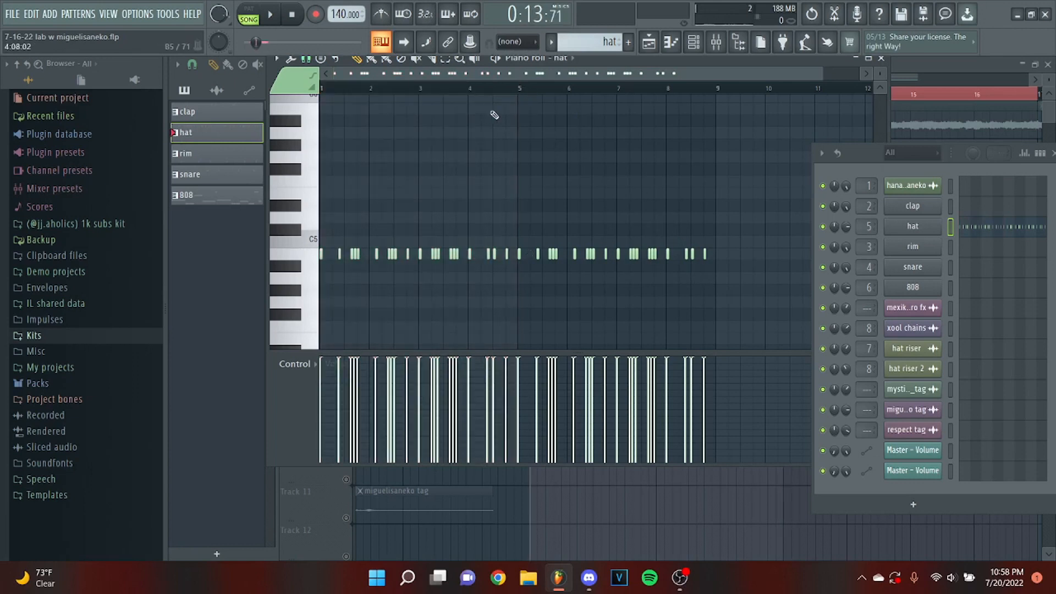
{"action": "left_click", "coordinate": [881, 58]}
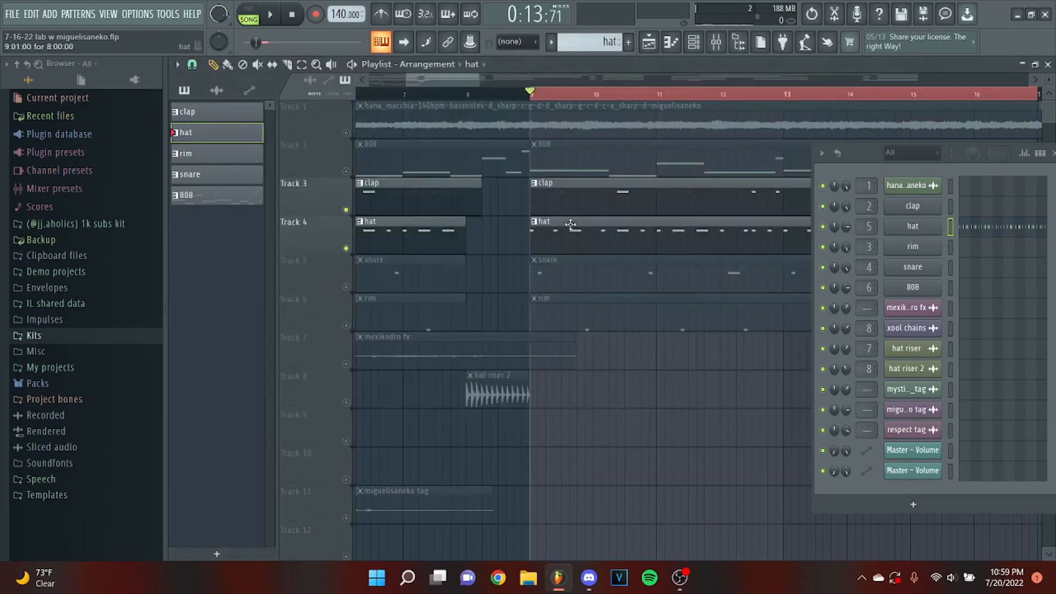
- Unmute the snare on Track 5 and the rim on Track 6, and select the snare pattern in the playlist
{"action": "scroll", "coordinate": [389, 347], "scroll_direction": "up", "scroll_amount": 2}
{"action": "left_click", "coordinate": [347, 286]}
{"action": "left_click", "coordinate": [348, 326]}
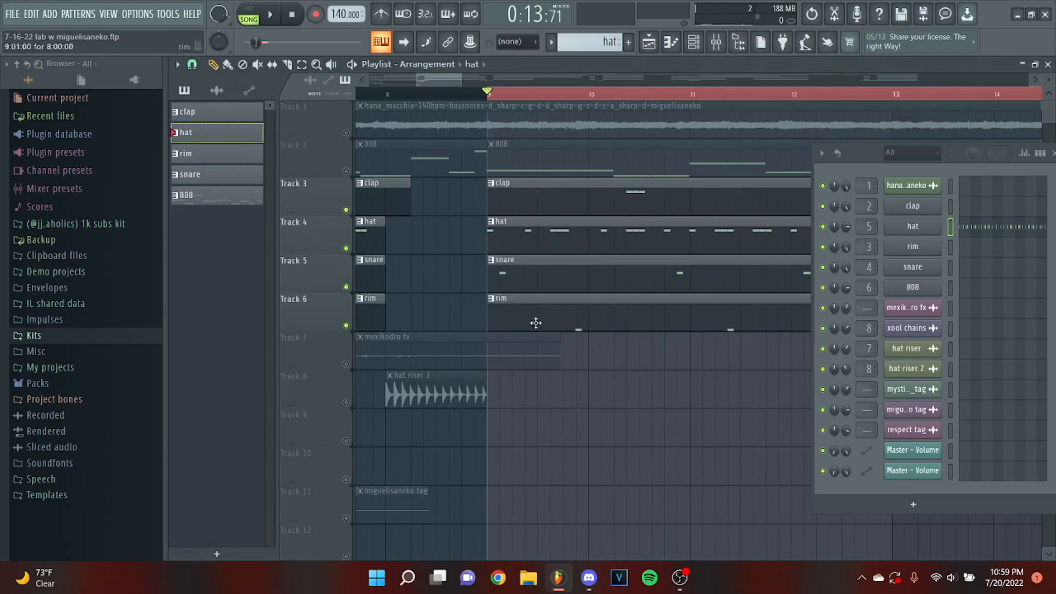
{"action": "scroll", "coordinate": [536, 324], "scroll_direction": "up", "scroll_amount": 2}
{"action": "scroll", "coordinate": [635, 293], "scroll_direction": "down", "scroll_amount": 2}
{"action": "scroll", "coordinate": [633, 294], "scroll_direction": "up", "scroll_amount": 4}
{"action": "scroll", "coordinate": [533, 297], "scroll_direction": "down", "scroll_amount": 5}
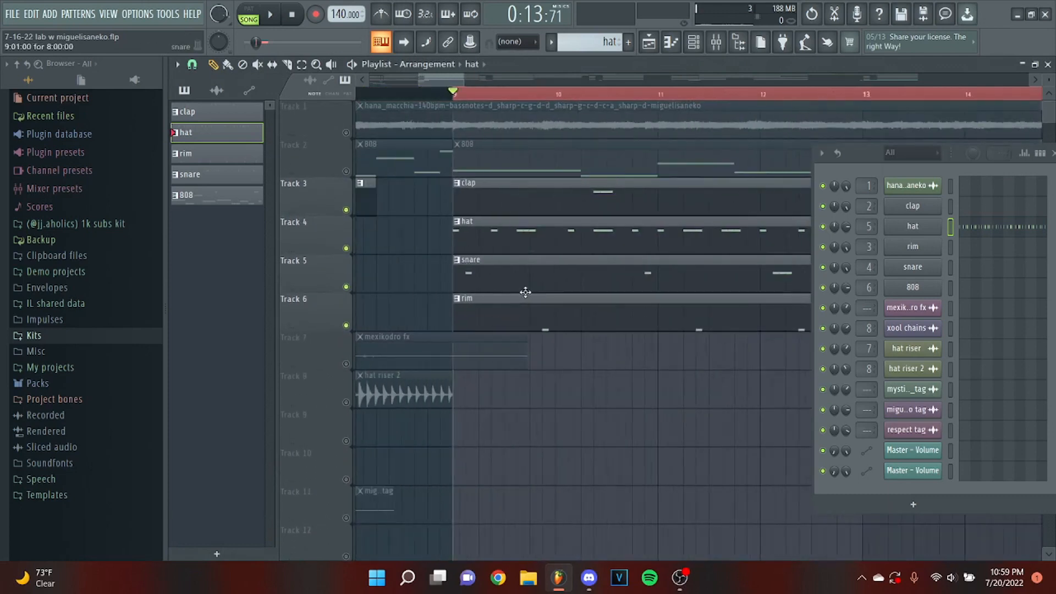
{"action": "left_click", "coordinate": [526, 289]}
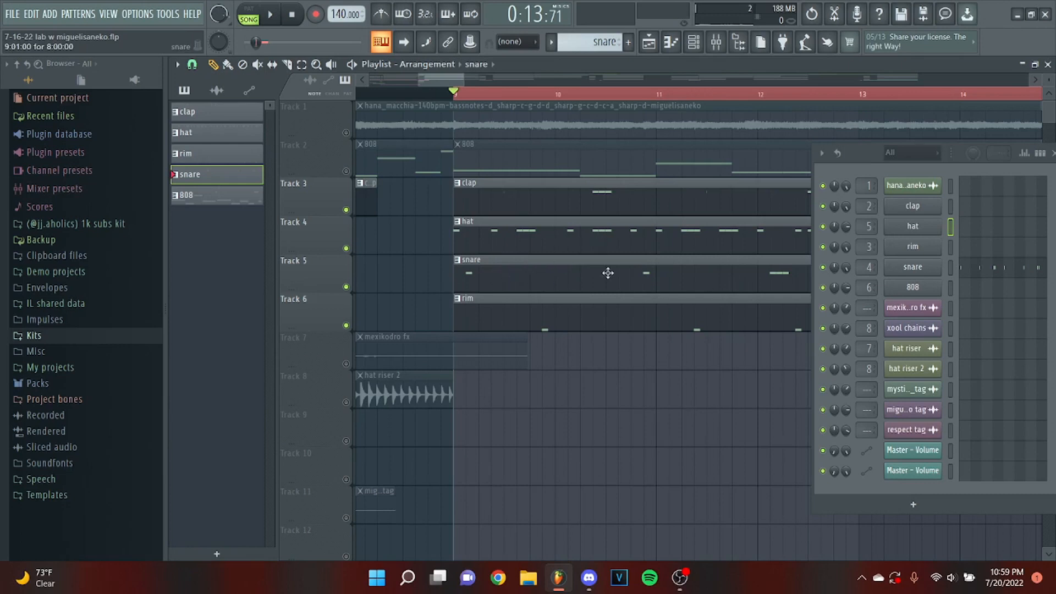
- Examine the snare and rim hit placements against the clap and hat clips from bar 9 in the playlist
{"action": "scroll", "coordinate": [511, 284], "scroll_direction": "up", "scroll_amount": 3}
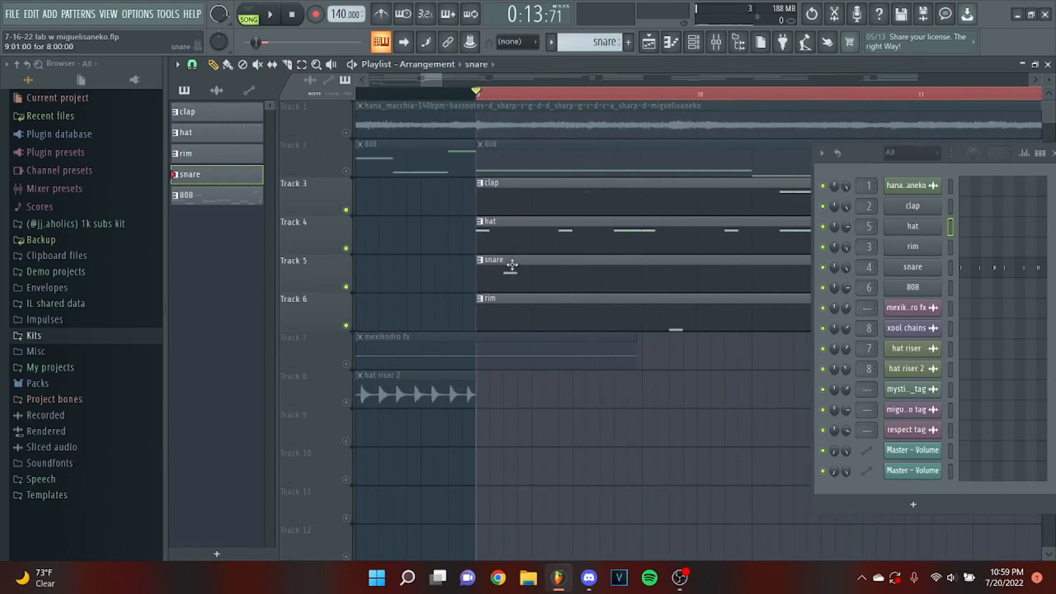
{"action": "scroll", "coordinate": [511, 265], "scroll_direction": "up", "scroll_amount": 2}
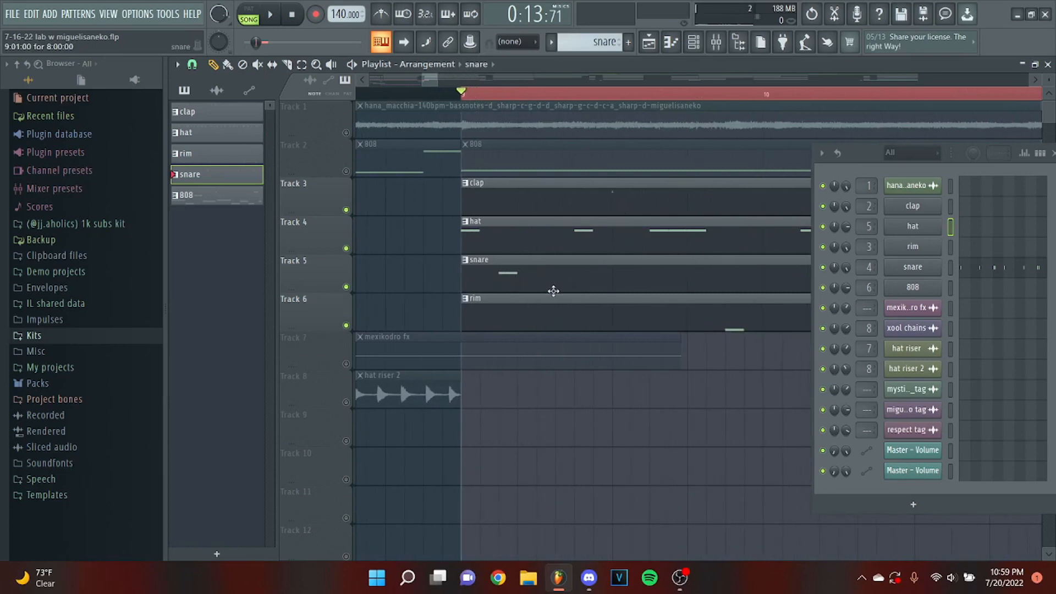
{"action": "scroll", "coordinate": [509, 264], "scroll_direction": "down", "scroll_amount": 3}
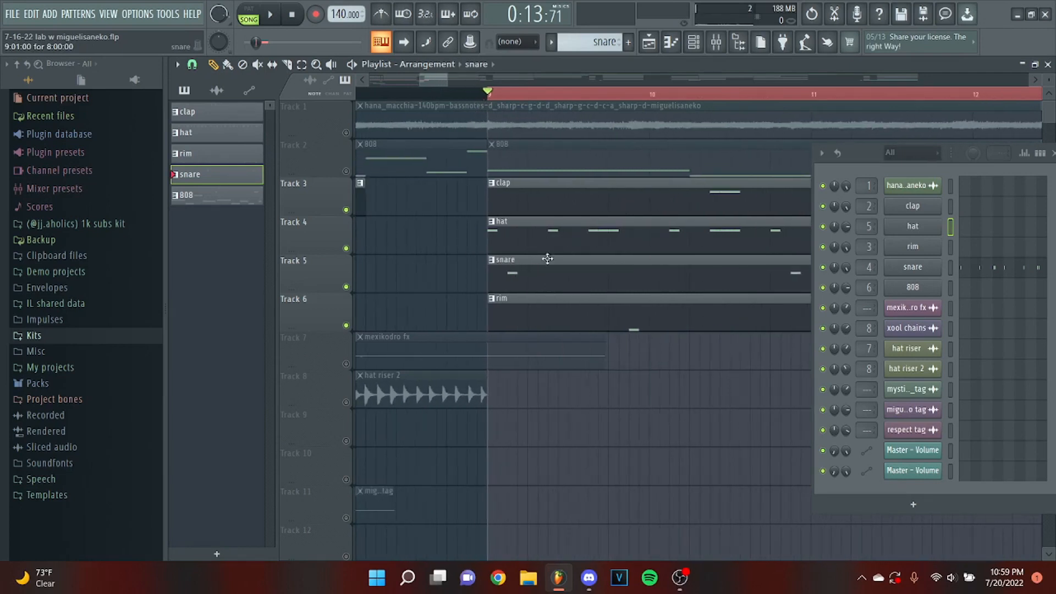
{"action": "scroll", "coordinate": [547, 259], "scroll_direction": "up", "scroll_amount": 1}
{"action": "scroll", "coordinate": [501, 259], "scroll_direction": "down", "scroll_amount": 4}
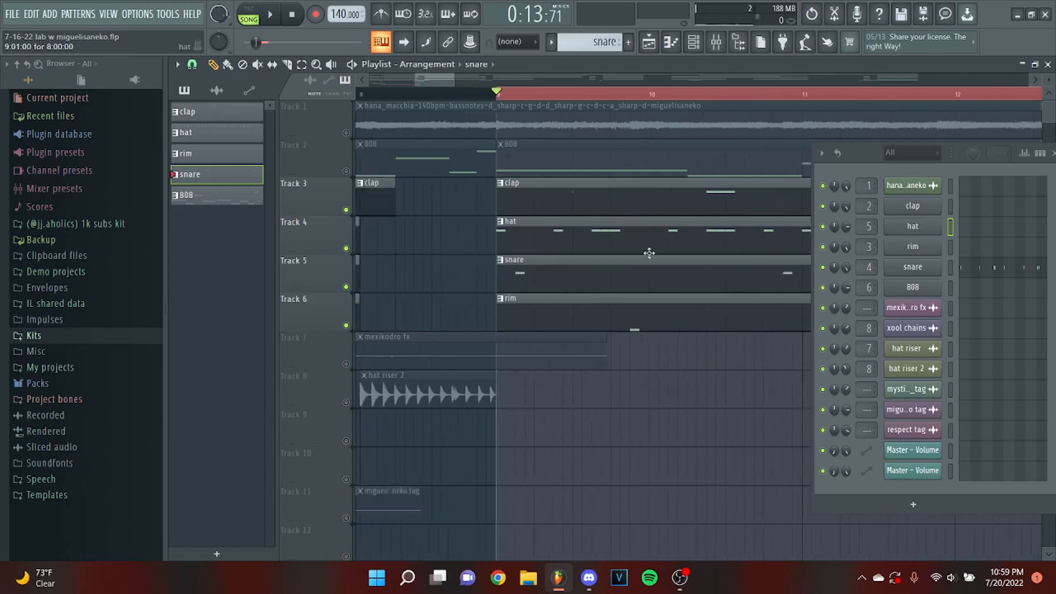
{"action": "scroll", "coordinate": [550, 275], "scroll_direction": "up", "scroll_amount": 3}
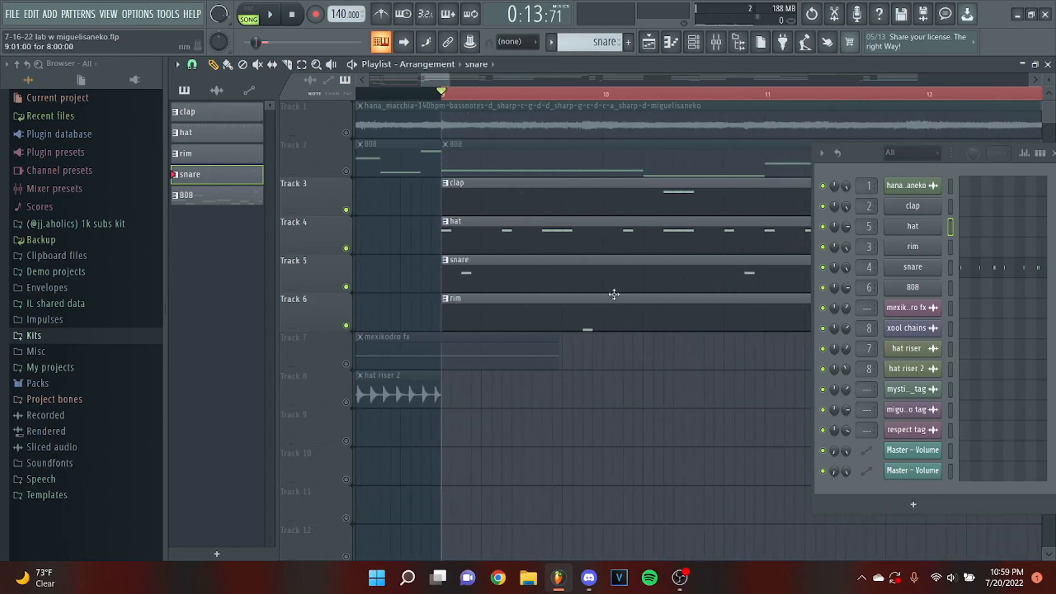
{"action": "scroll", "coordinate": [687, 288], "scroll_direction": "down", "scroll_amount": 4}
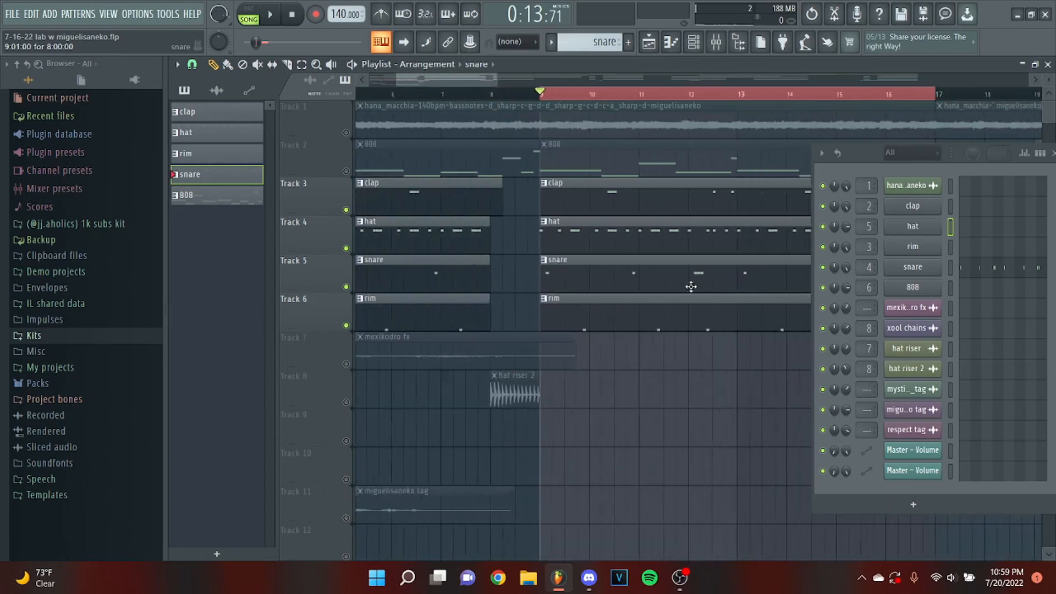
{"action": "scroll", "coordinate": [531, 281], "scroll_direction": "up", "scroll_amount": 4}
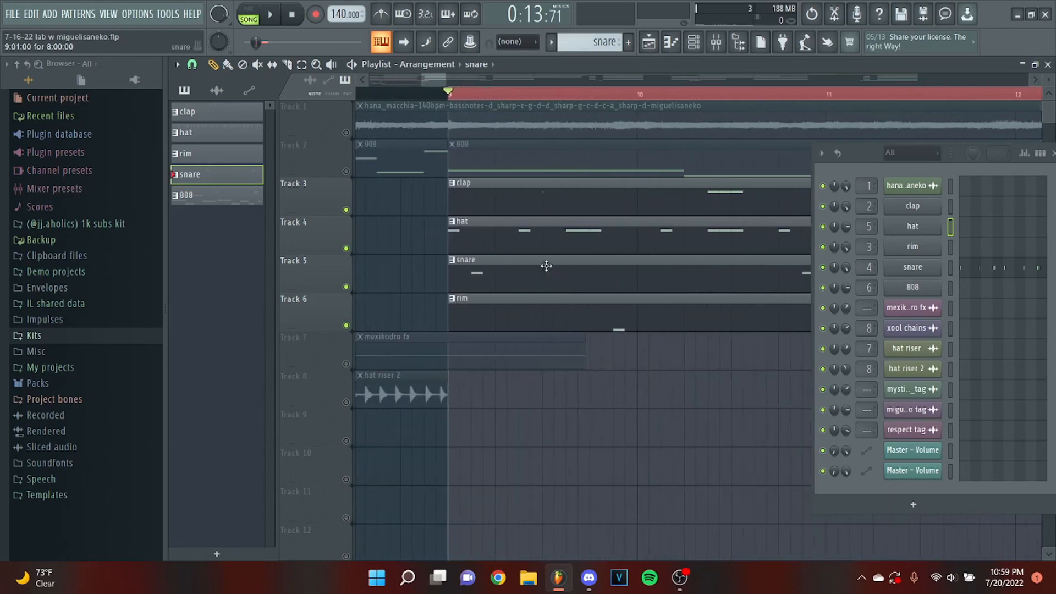
{"action": "scroll", "coordinate": [546, 265], "scroll_direction": "down", "scroll_amount": 2}
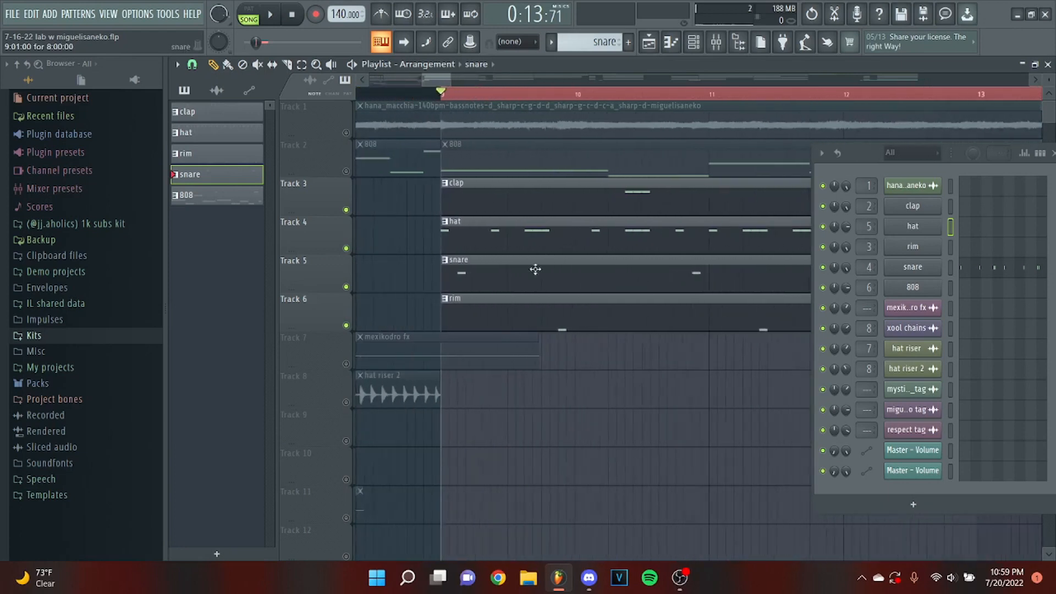
- Play the clap, hat, snare and rim together from bar 9 in the playlist and stop playback
{"action": "scroll", "coordinate": [536, 269], "scroll_direction": "up", "scroll_amount": 1}
{"action": "key", "text": "space"}
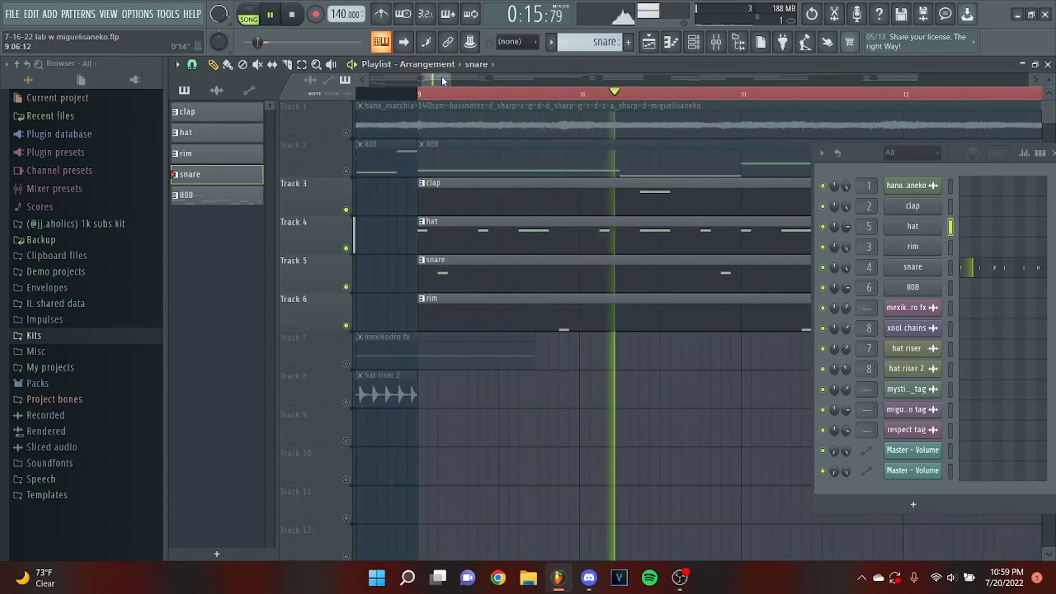
{"action": "left_click_drag", "start_coordinate": [440, 79], "coordinate": [457, 79]}
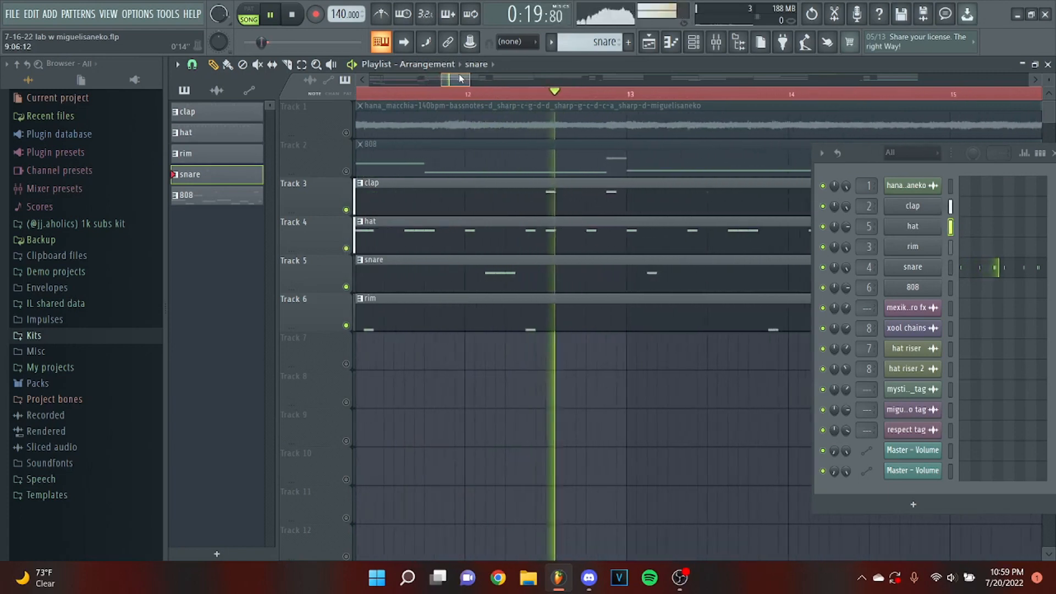
{"action": "scroll", "coordinate": [622, 296], "scroll_direction": "down", "scroll_amount": 7}
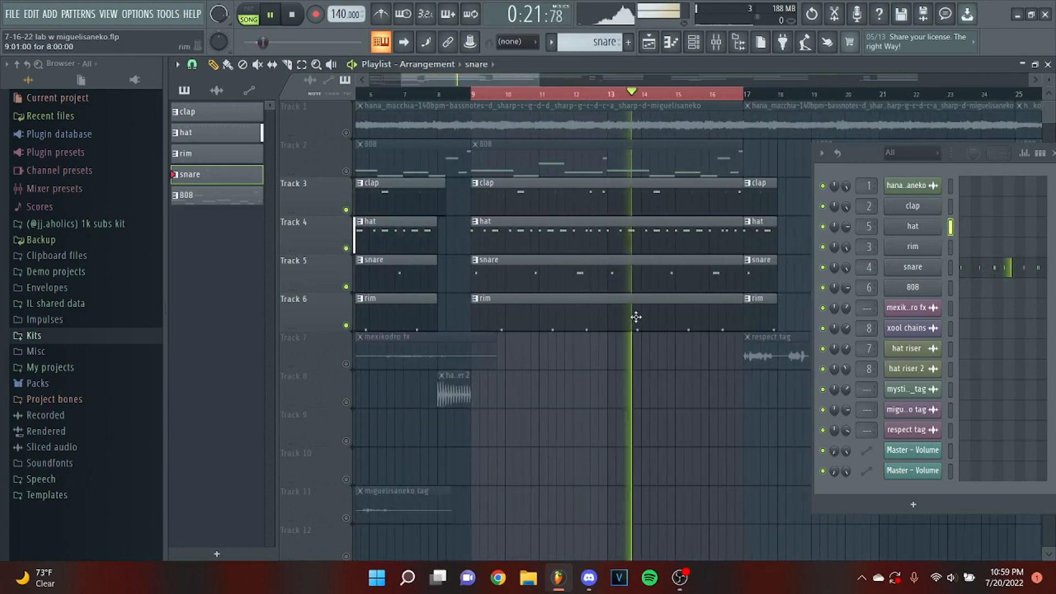
{"action": "key", "text": "space"}
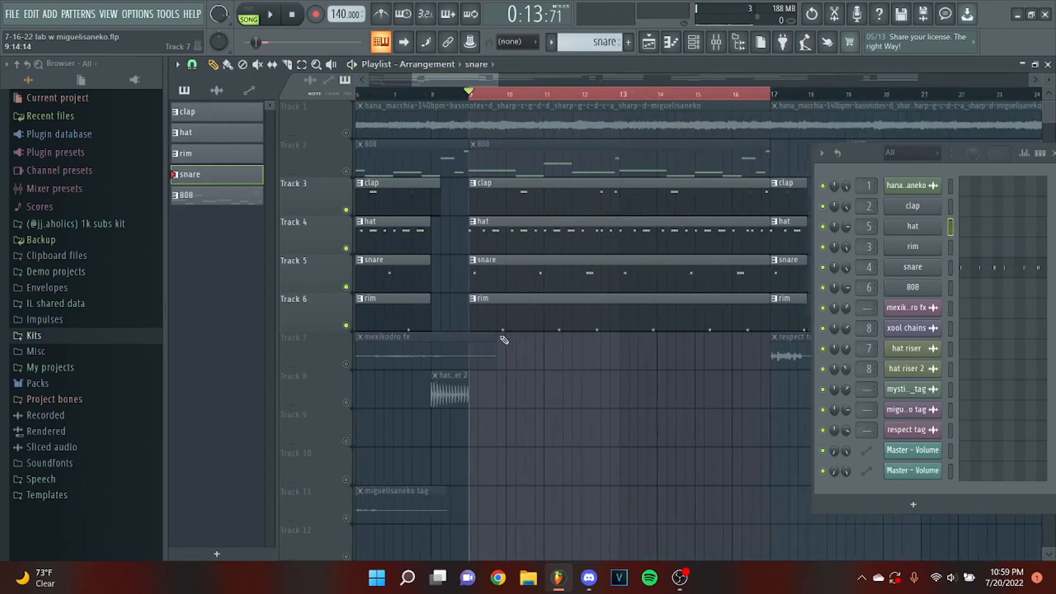
- Unmute the 808 on Track 2 and select its pattern in the playlist
{"action": "scroll", "coordinate": [499, 337], "scroll_direction": "up", "scroll_amount": 2}
{"action": "scroll", "coordinate": [579, 246], "scroll_direction": "up", "scroll_amount": 2}
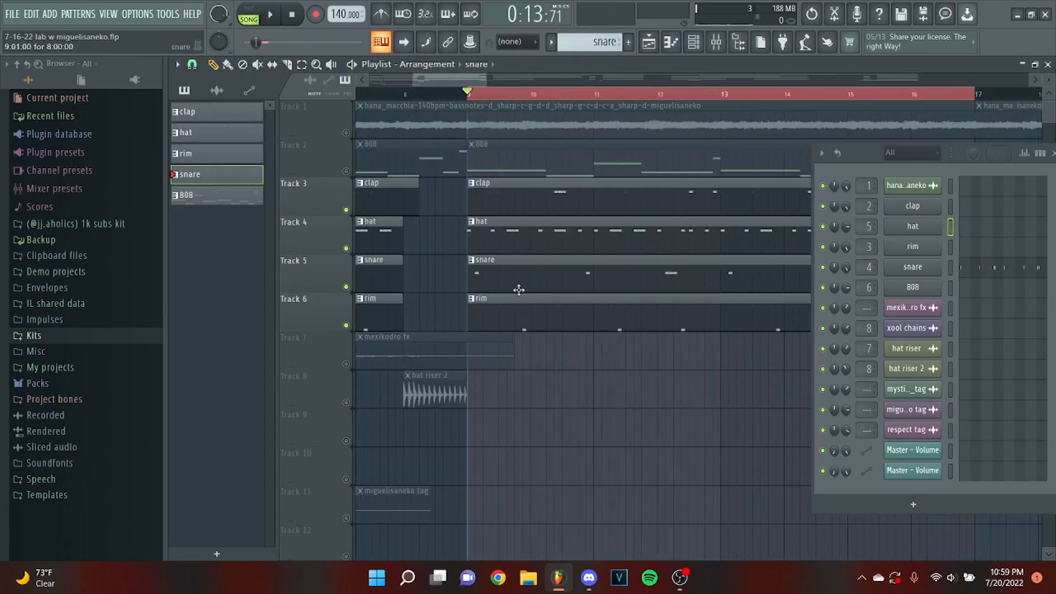
{"action": "scroll", "coordinate": [532, 345], "scroll_direction": "right", "scroll_amount": 4}
{"action": "scroll", "coordinate": [715, 297], "scroll_direction": "left", "scroll_amount": 9}
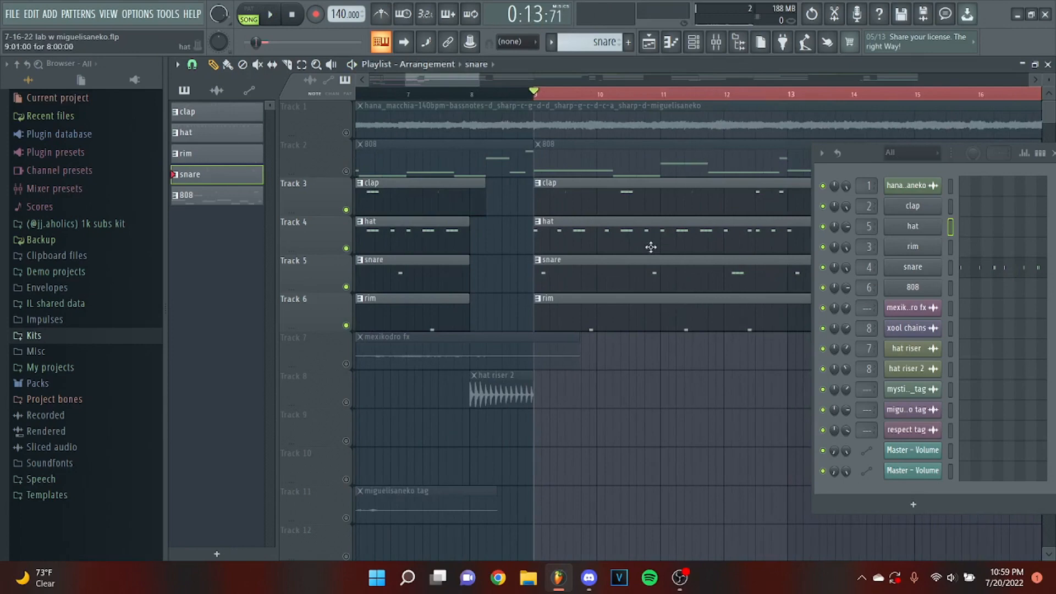
{"action": "scroll", "coordinate": [425, 144], "scroll_direction": "down", "scroll_amount": 3}
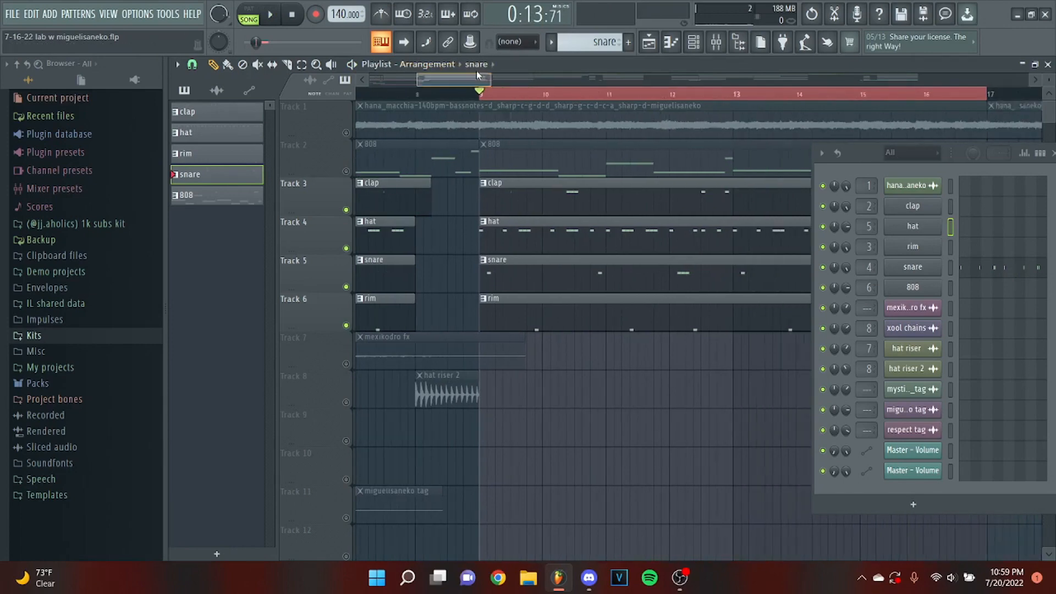
{"action": "left_click", "coordinate": [346, 171]}
{"action": "scroll", "coordinate": [604, 276], "scroll_direction": "up", "scroll_amount": 3}
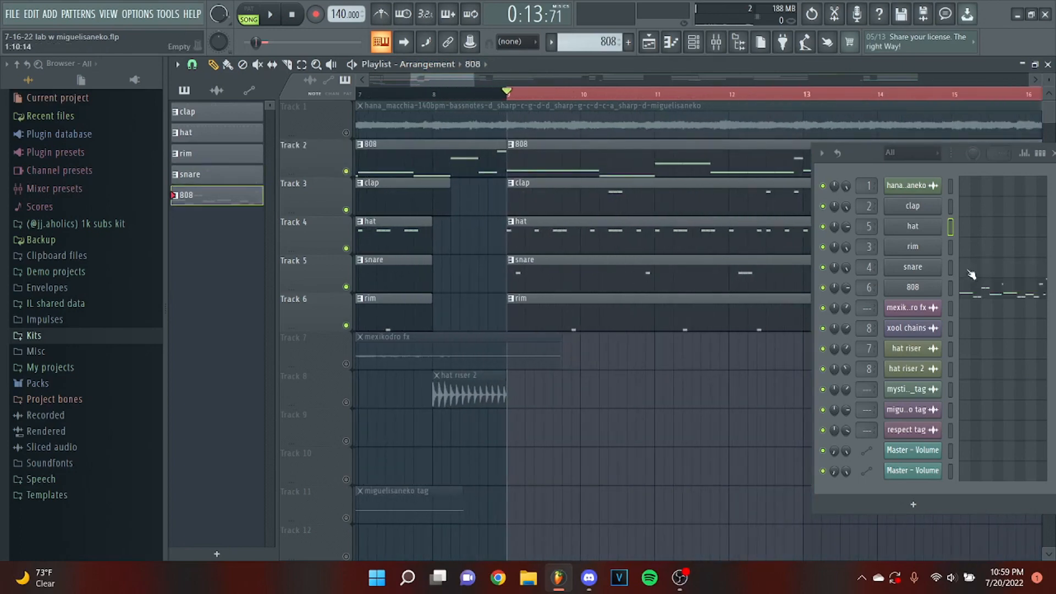
- Open the 808 pattern in the piano roll and examine its note placements from bar 1 to bar 9
{"action": "left_click", "coordinate": [1021, 298]}
{"action": "scroll", "coordinate": [330, 229], "scroll_direction": "left", "scroll_amount": 5}
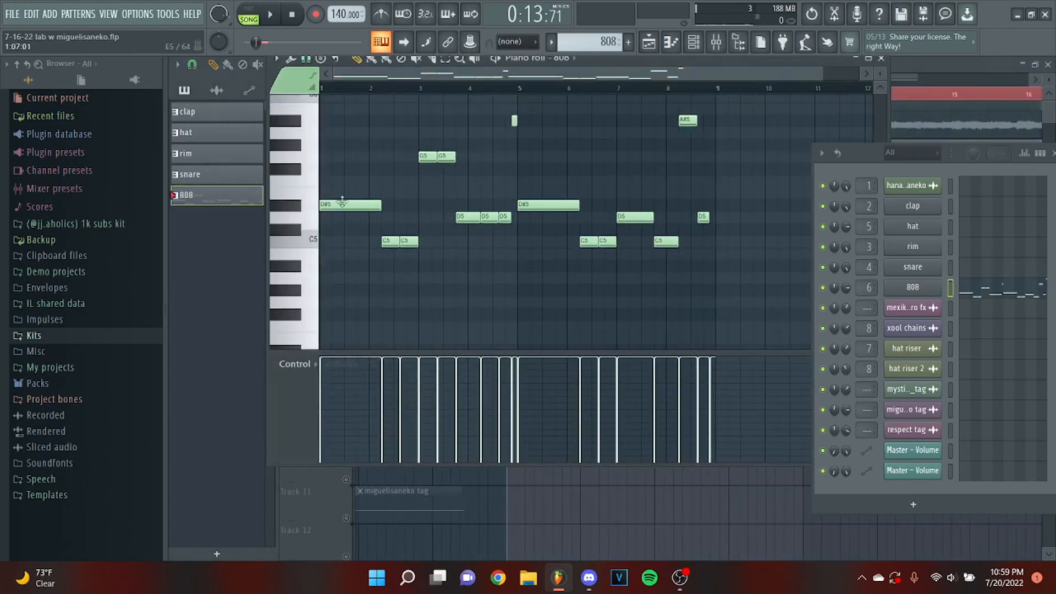
{"action": "scroll", "coordinate": [343, 208], "scroll_direction": "down", "scroll_amount": 1}
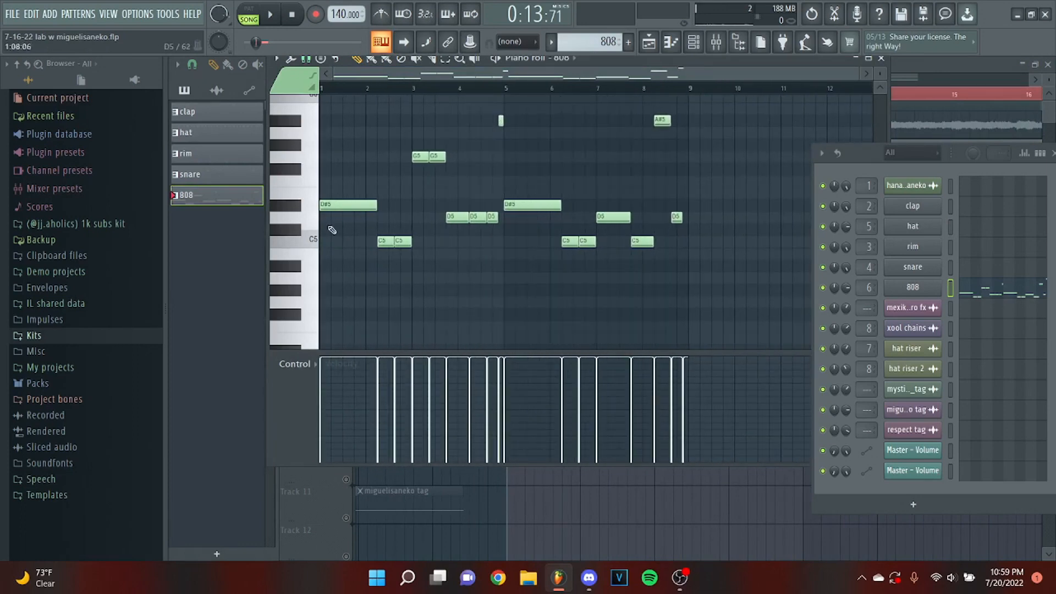
{"action": "scroll", "coordinate": [317, 224], "scroll_direction": "up", "scroll_amount": 3}
{"action": "scroll", "coordinate": [670, 269], "scroll_direction": "up", "scroll_amount": 1}
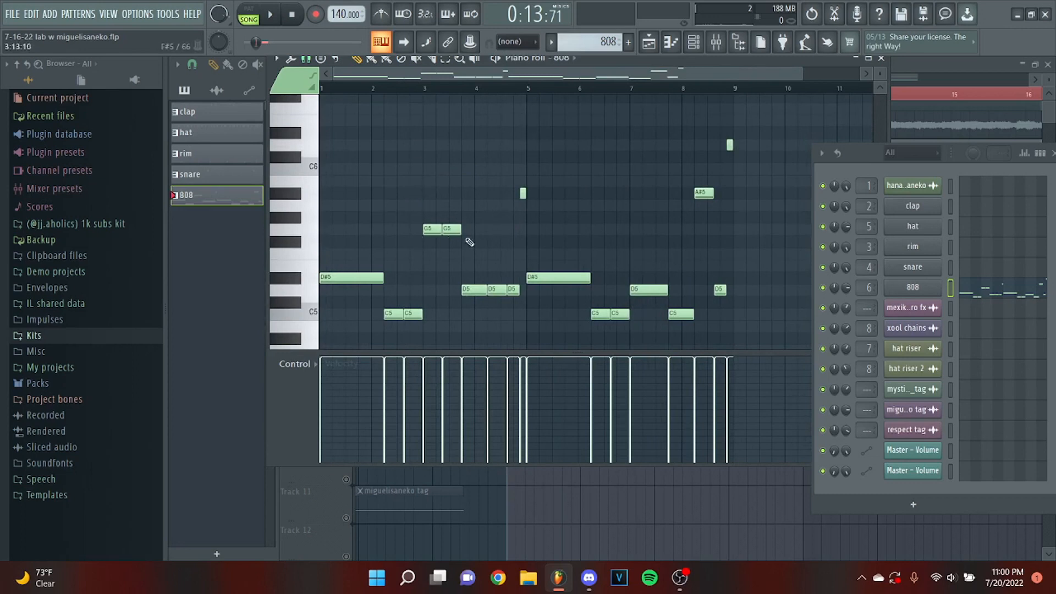
{"action": "scroll", "coordinate": [725, 151], "scroll_direction": "up", "scroll_amount": 4}
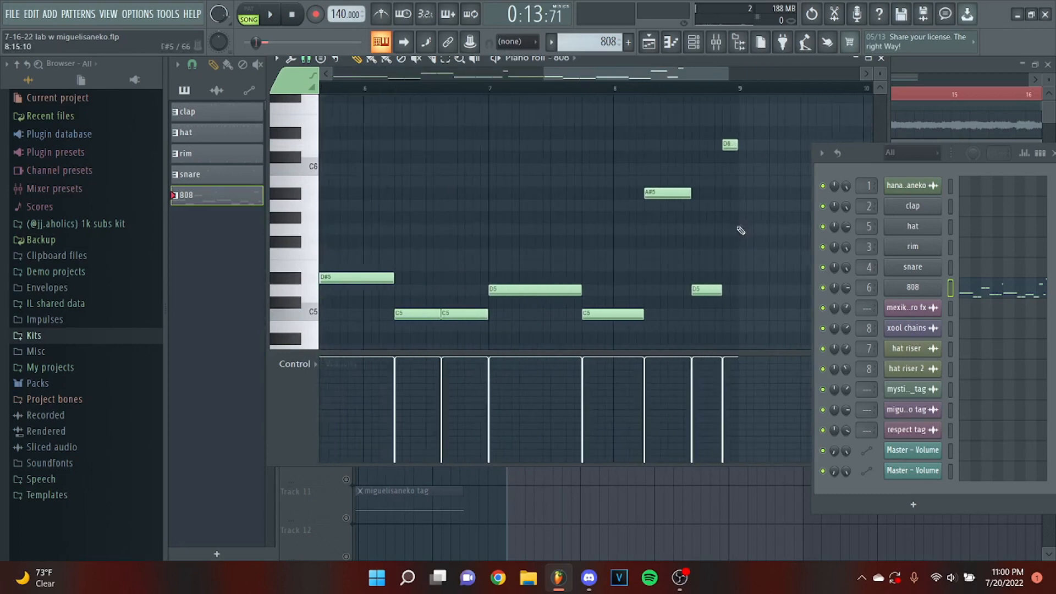
{"action": "scroll", "coordinate": [369, 255], "scroll_direction": "down", "scroll_amount": 4}
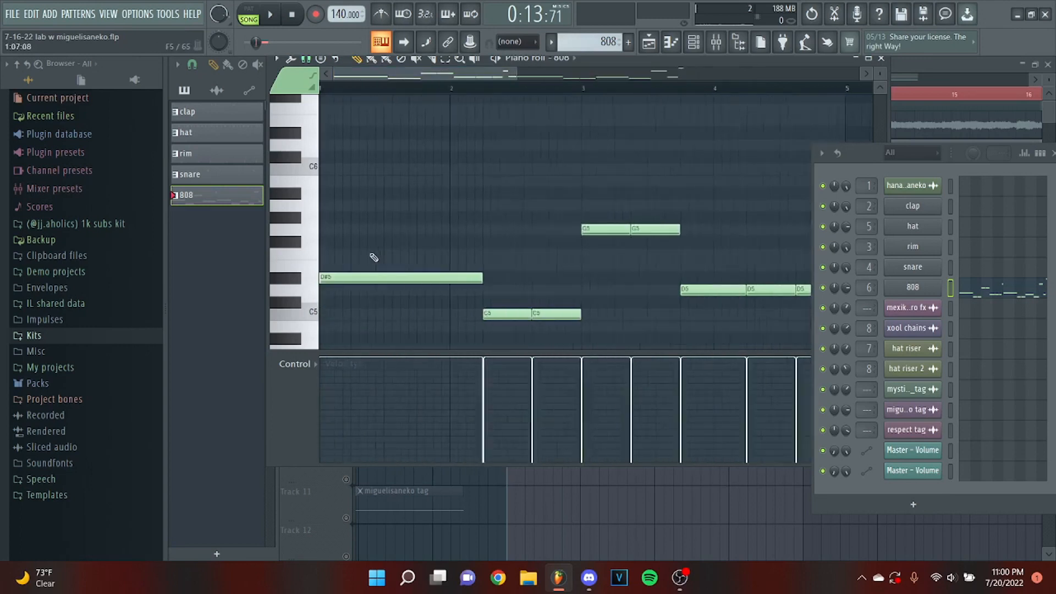
- Play the drums with the 808 while following its notes, stop playback and close the piano roll
{"action": "key", "text": "space"}
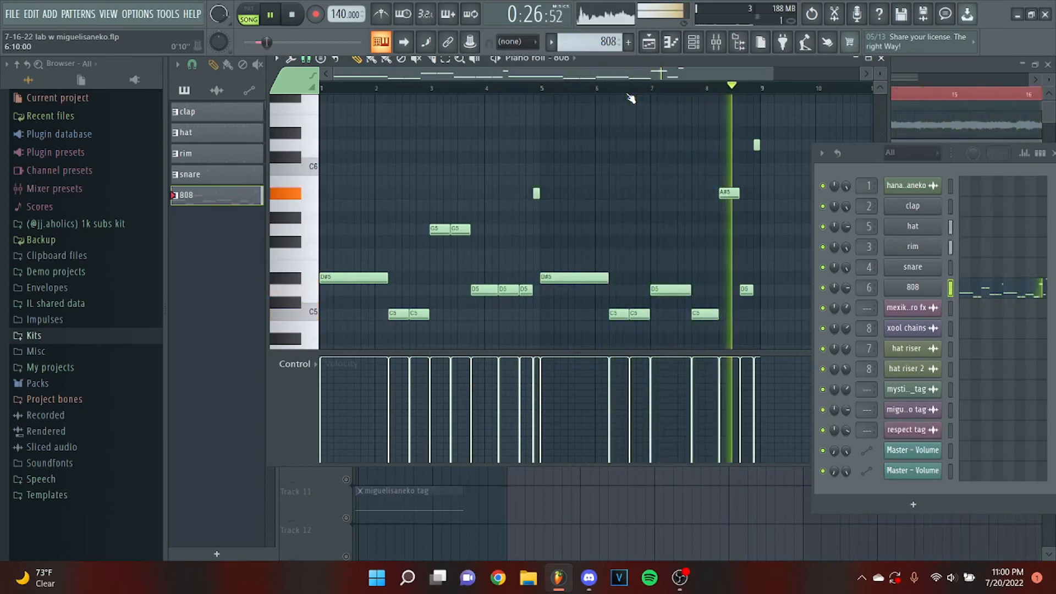
{"action": "key", "text": "space"}
{"action": "left_click", "coordinate": [881, 58]}
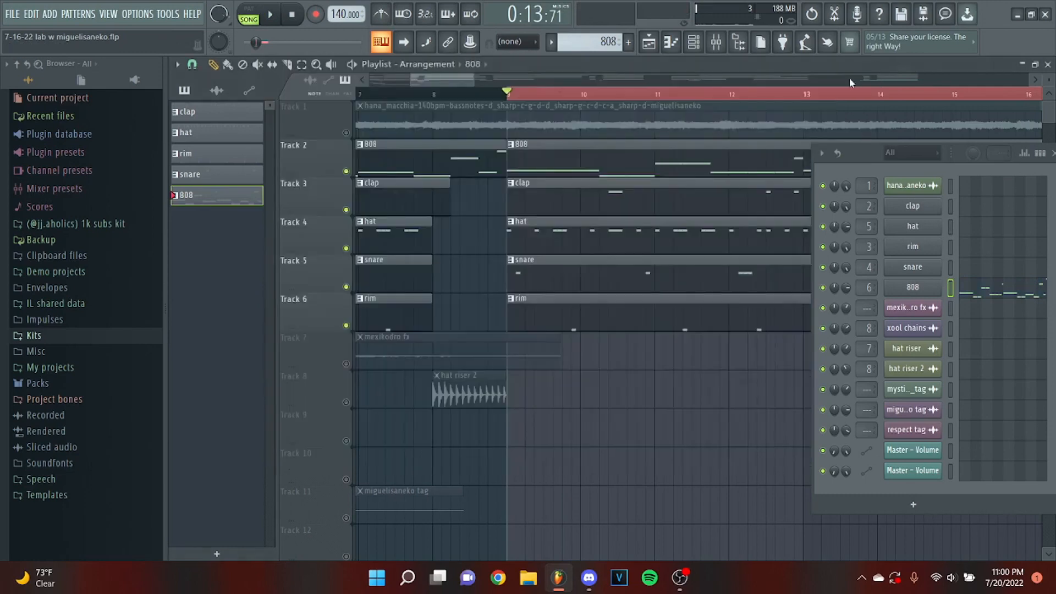
- Isolate the melody on Track 1 together with the 808 on Track 2 and compare their clips in the playlist
{"action": "scroll", "coordinate": [648, 207], "scroll_direction": "down", "scroll_amount": 3}
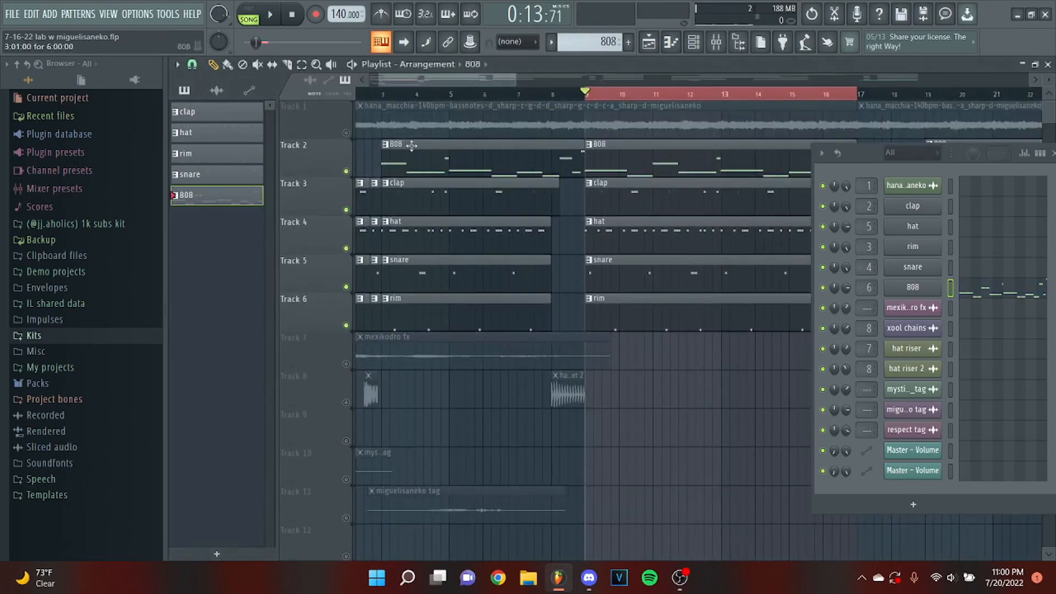
{"action": "right_click", "coordinate": [346, 132]}
{"action": "left_click", "coordinate": [346, 171]}
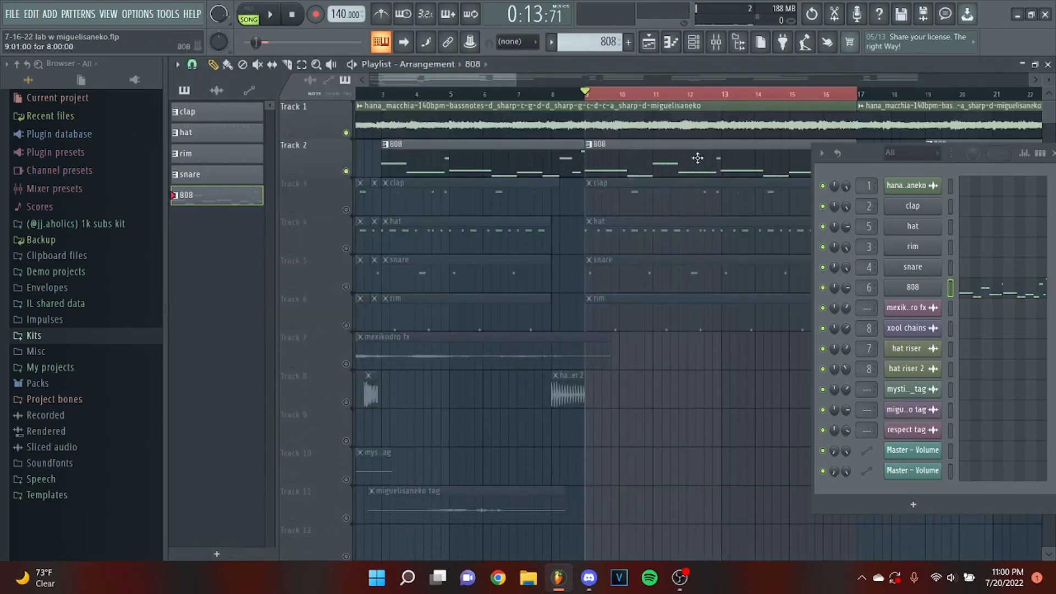
{"action": "scroll", "coordinate": [650, 86], "scroll_direction": "up", "scroll_amount": 3}
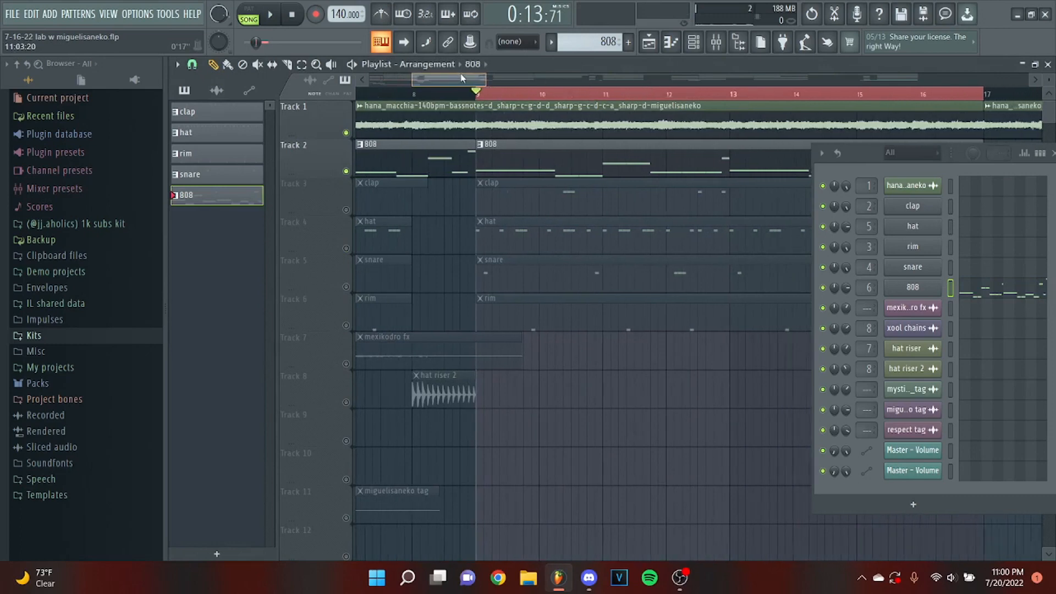
{"action": "scroll", "coordinate": [572, 160], "scroll_direction": "down", "scroll_amount": 2}
{"action": "scroll", "coordinate": [615, 154], "scroll_direction": "down", "scroll_amount": 4}
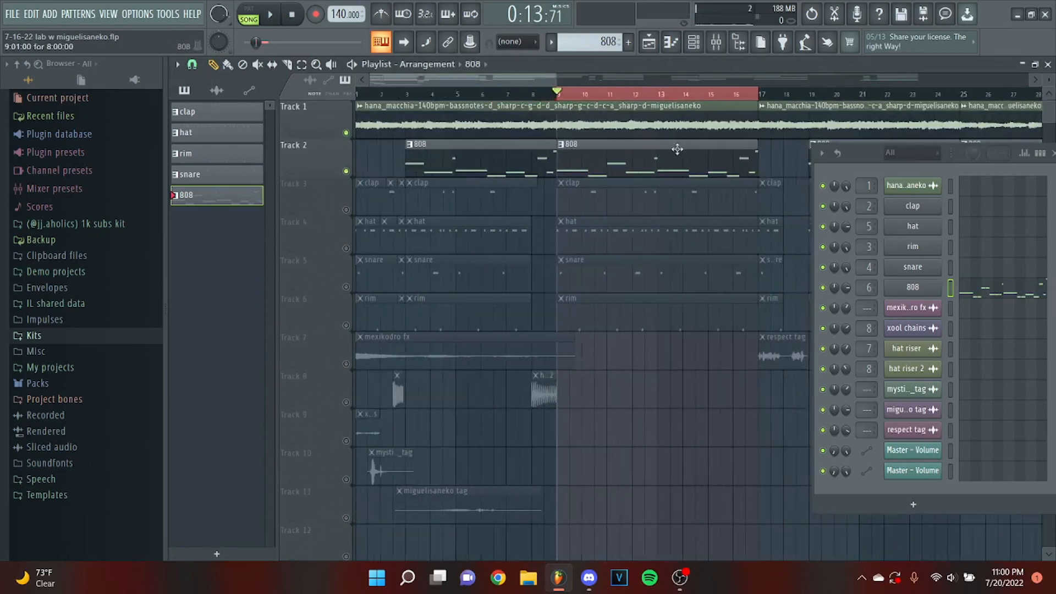
- Clear the time selection, return the playhead to the song start and unmute all tracks
{"action": "left_click_drag", "start_coordinate": [432, 95], "coordinate": [8, 104]}
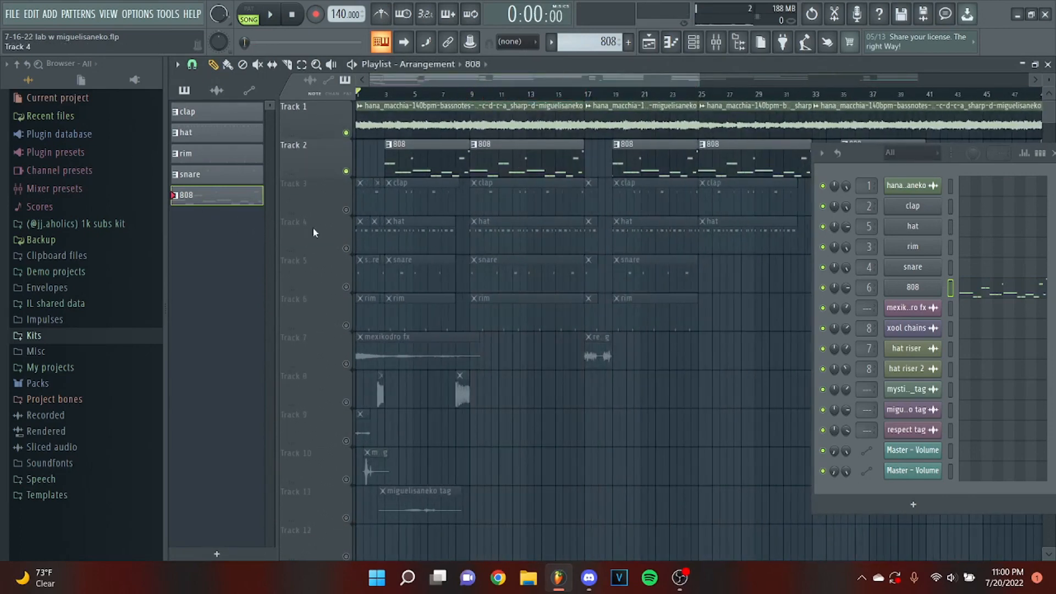
{"action": "right_click", "coordinate": [346, 171]}
{"action": "right_click", "coordinate": [345, 172]}
{"action": "scroll", "coordinate": [370, 107], "scroll_direction": "up", "scroll_amount": 3}
- Select the effect, hat riser and tag clips on Tracks 7 to 11 to point them out, and deselect them
{"action": "left_click_drag", "start_coordinate": [478, 78], "coordinate": [491, 76]}
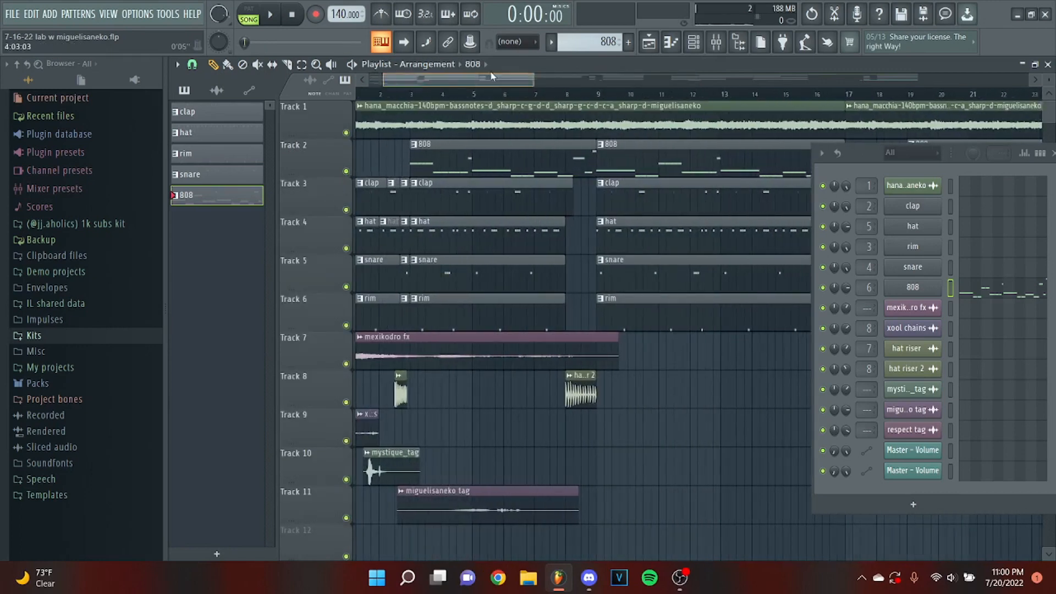
{"action": "scroll", "coordinate": [400, 200], "scroll_direction": "up", "scroll_amount": 3}
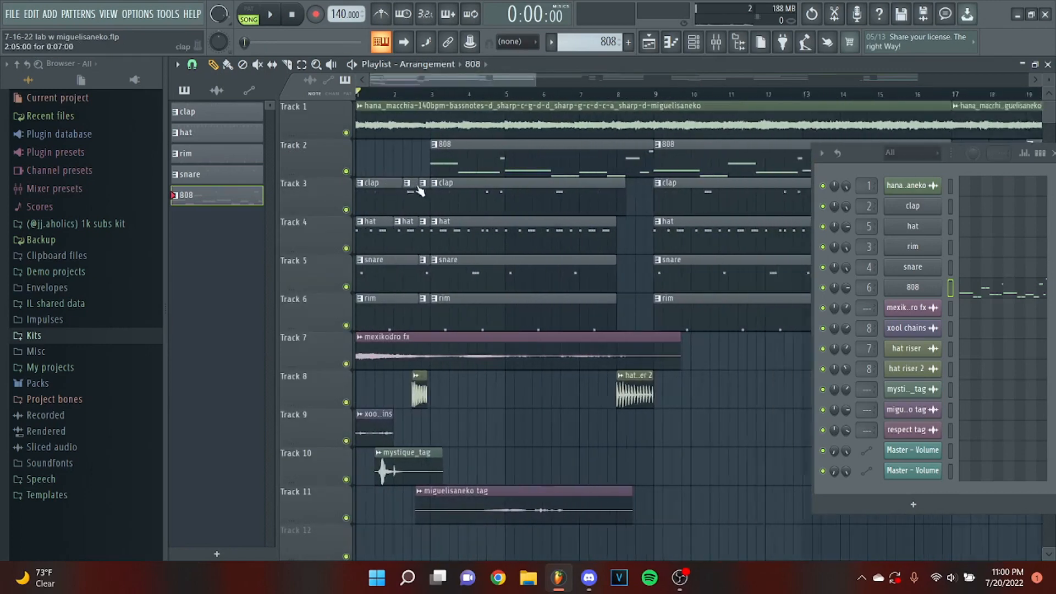
{"action": "scroll", "coordinate": [553, 210], "scroll_direction": "down", "scroll_amount": 2}
{"action": "scroll", "coordinate": [352, 257], "scroll_direction": "up", "scroll_amount": 3}
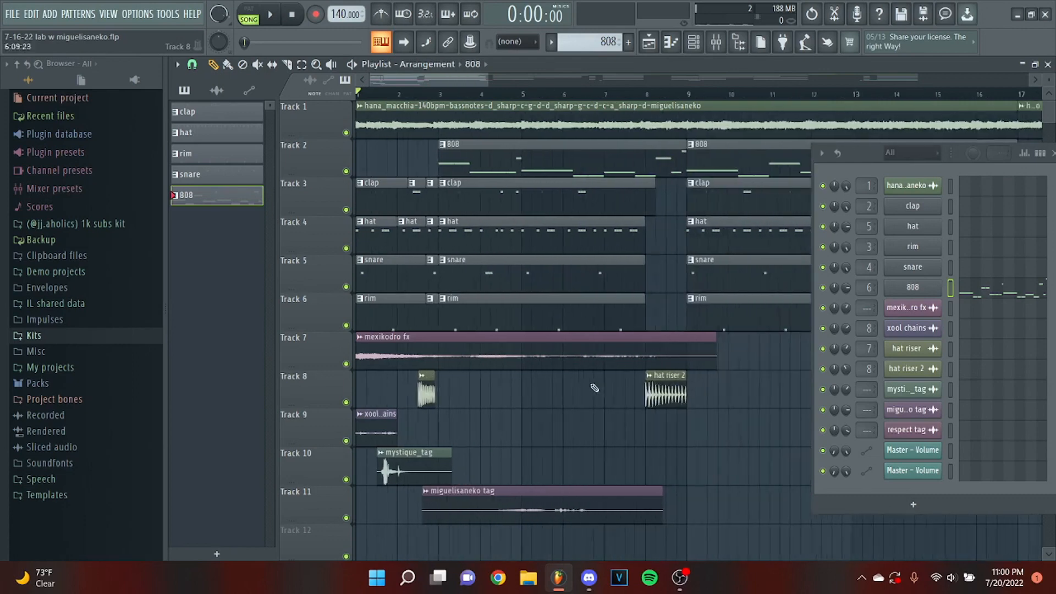
{"action": "left_click_drag", "start_coordinate": [674, 356], "coordinate": [353, 525]}
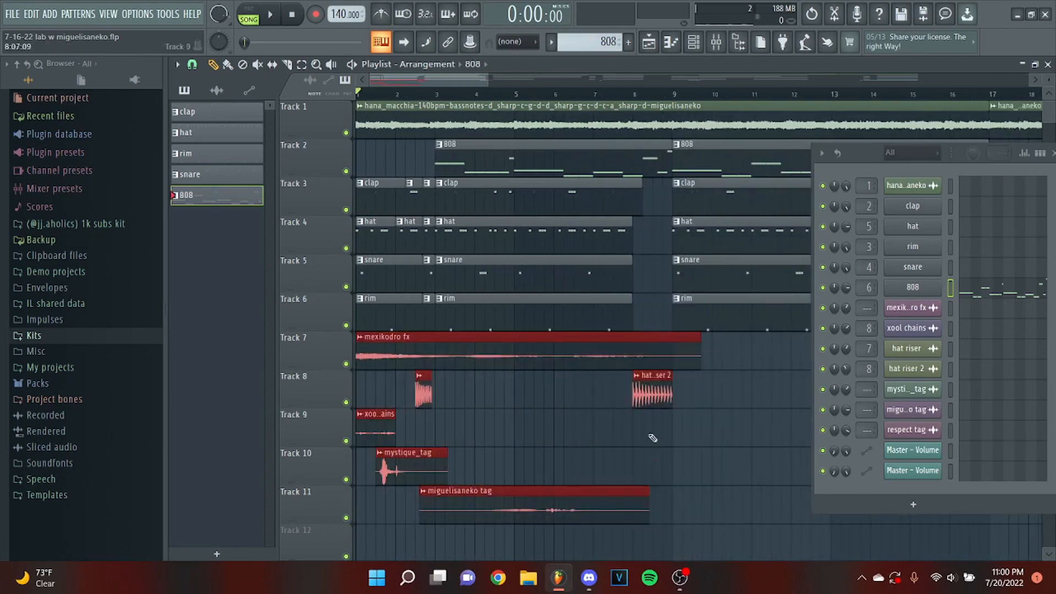
{"action": "scroll", "coordinate": [384, 455], "scroll_direction": "up", "scroll_amount": 3}
{"action": "scroll", "coordinate": [384, 455], "scroll_direction": "down", "scroll_amount": 3}
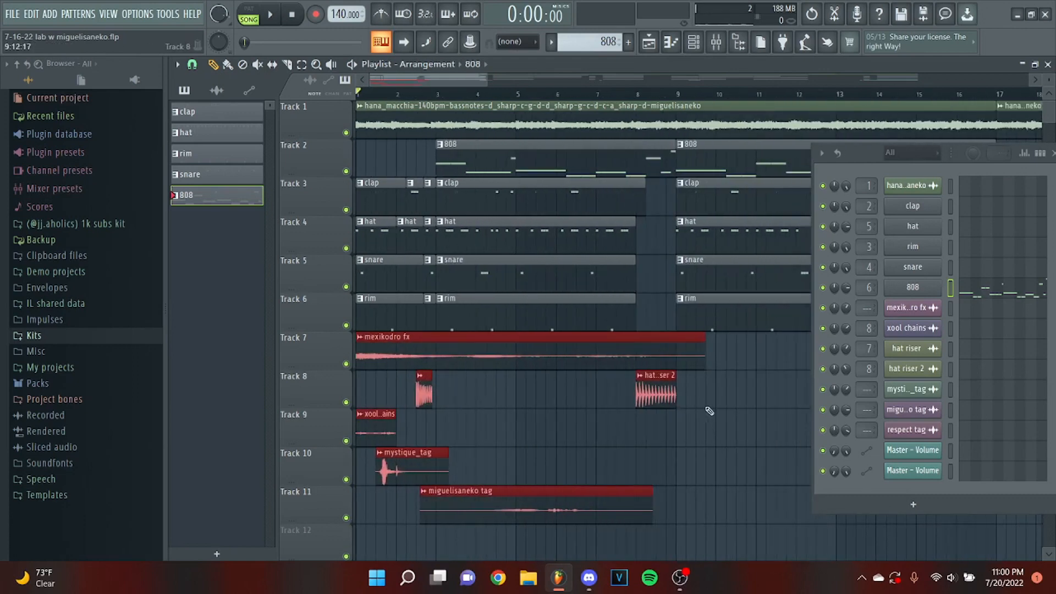
{"action": "left_click_drag", "start_coordinate": [714, 362], "coordinate": [392, 526]}
{"action": "right_click", "coordinate": [496, 427]}
- Play the intro from the song start with all tracks and stop playback
{"action": "key", "text": "space"}
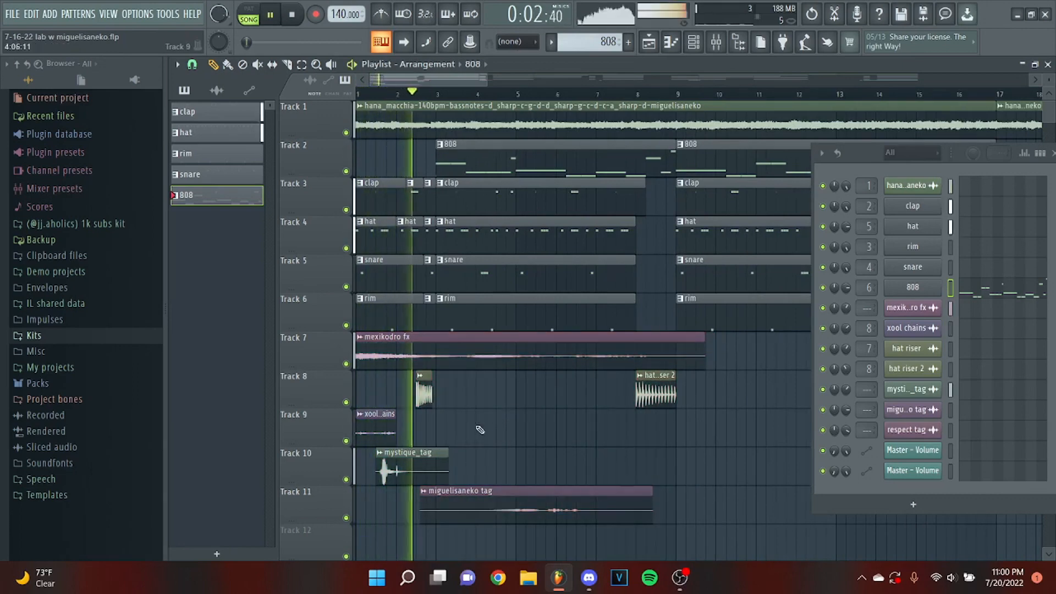
{"action": "scroll", "coordinate": [386, 436], "scroll_direction": "up", "scroll_amount": 4}
{"action": "key", "text": "space"}
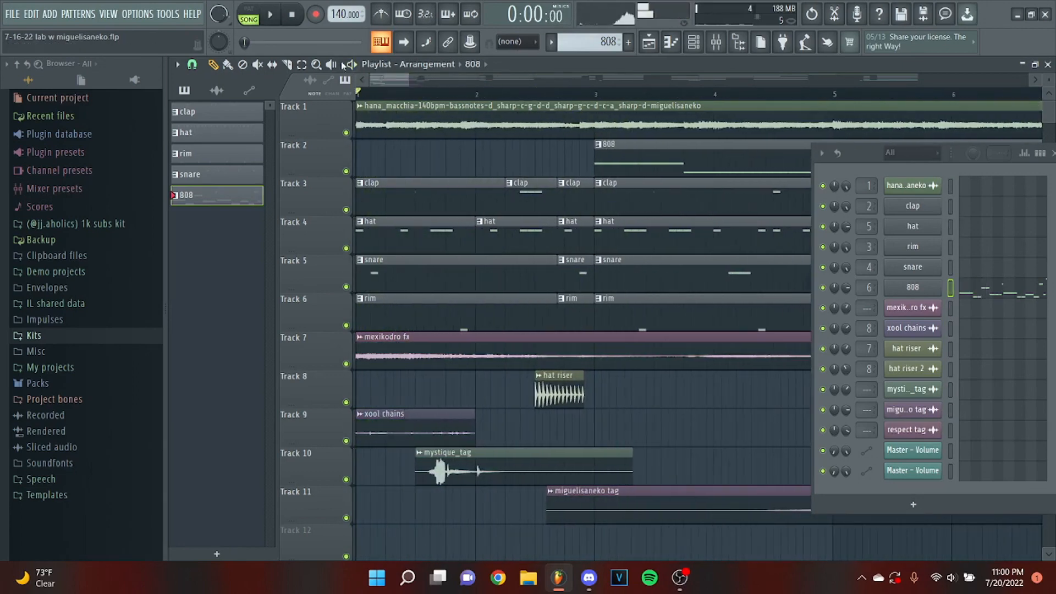
- Highlight the first three arrangement sections in turn on the timeline: bars 1 to 17, 17 to 41 and 41 to 49
{"action": "scroll", "coordinate": [493, 238], "scroll_direction": "down", "scroll_amount": 8}
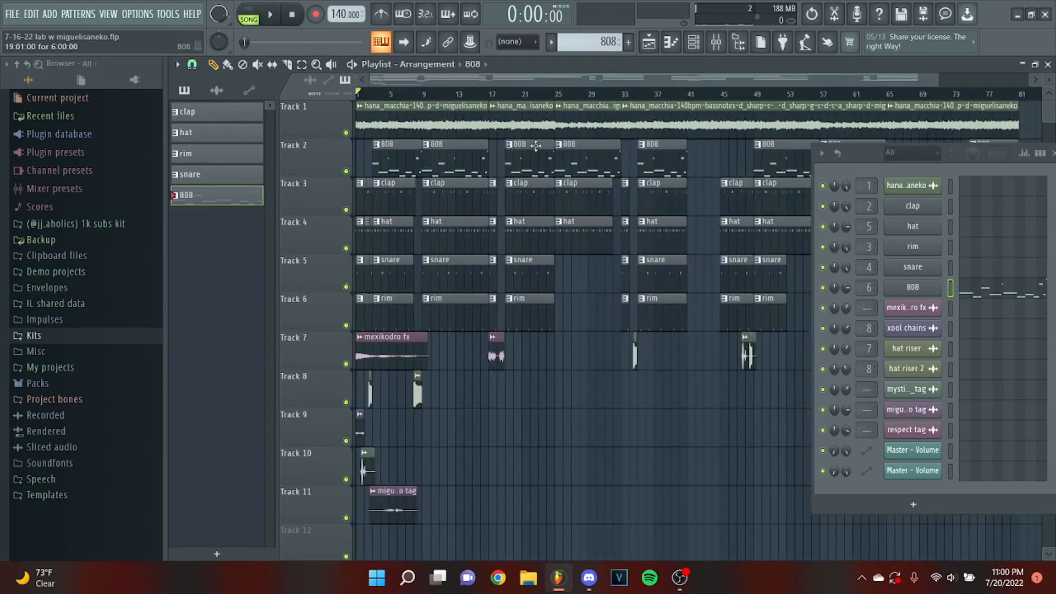
{"action": "left_click_drag", "start_coordinate": [491, 97], "coordinate": [247, 123]}
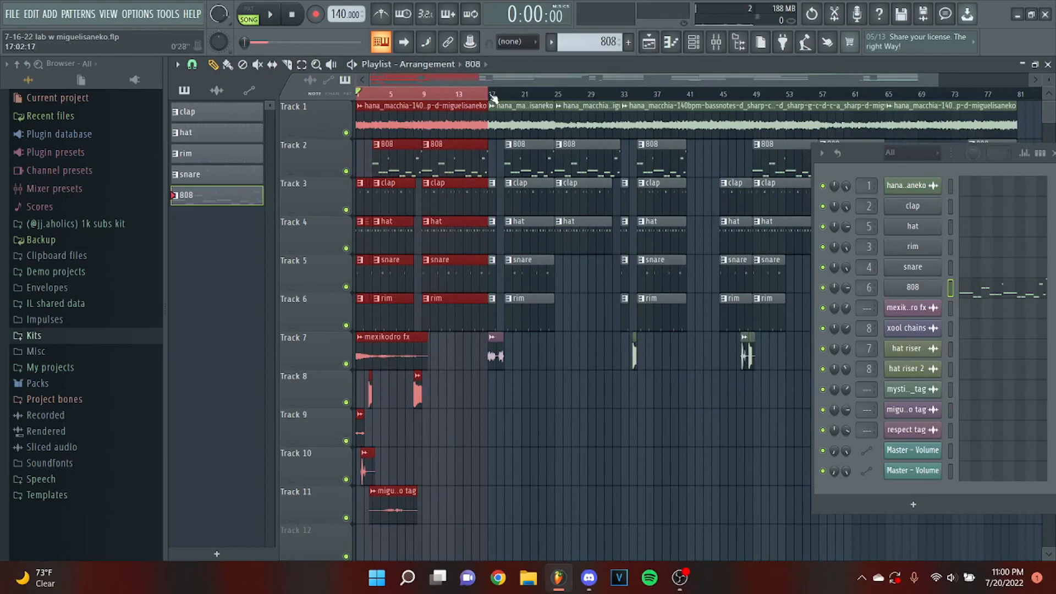
{"action": "left_click_drag", "start_coordinate": [492, 98], "coordinate": [669, 104]}
{"action": "scroll", "coordinate": [462, 163], "scroll_direction": "down", "scroll_amount": 2}
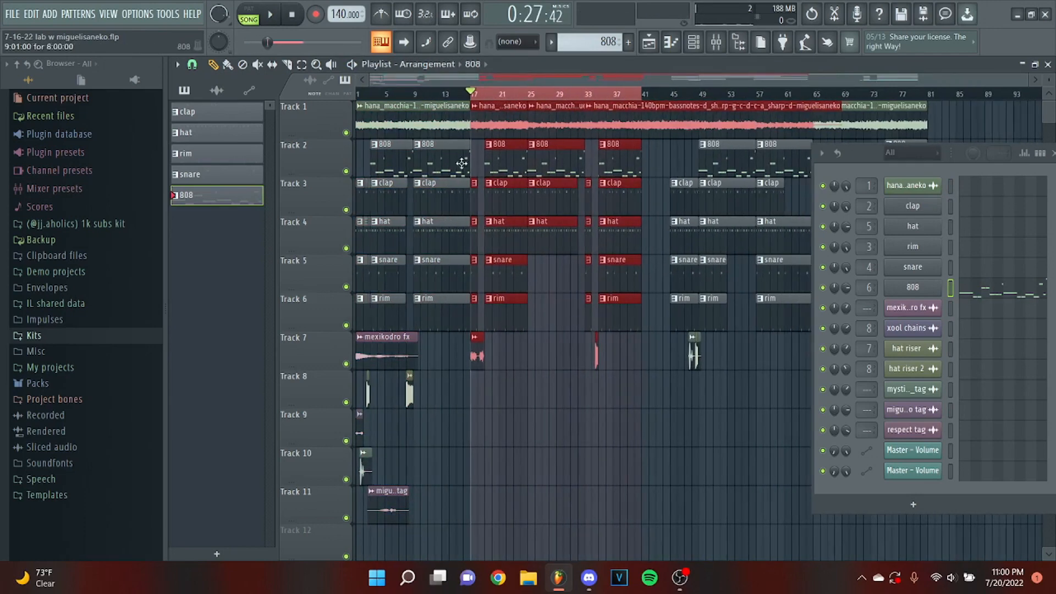
{"action": "left_click_drag", "start_coordinate": [648, 98], "coordinate": [716, 107]}
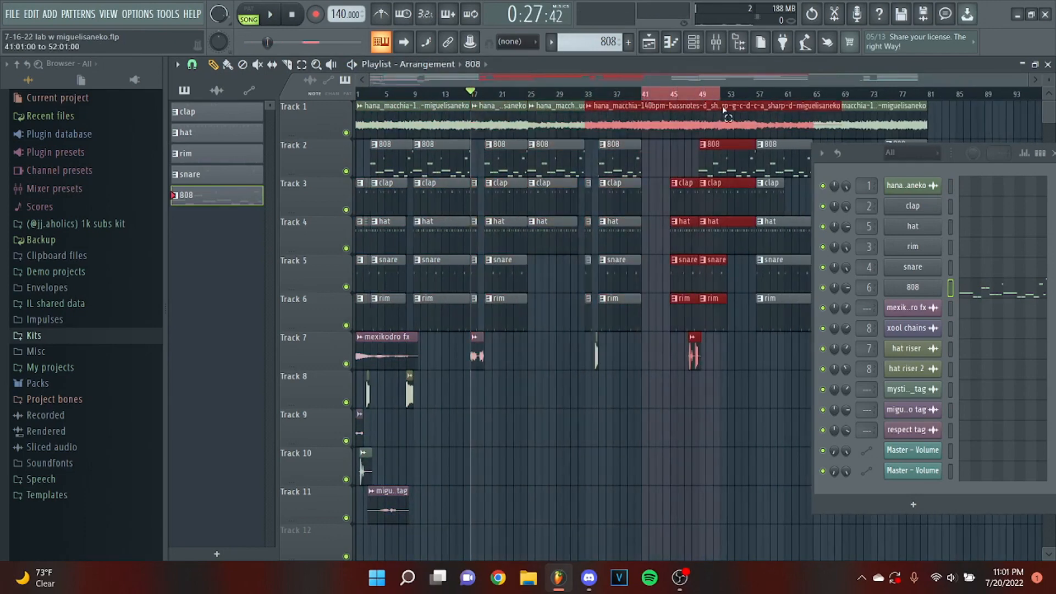
{"action": "scroll", "coordinate": [702, 202], "scroll_direction": "up", "scroll_amount": 4}
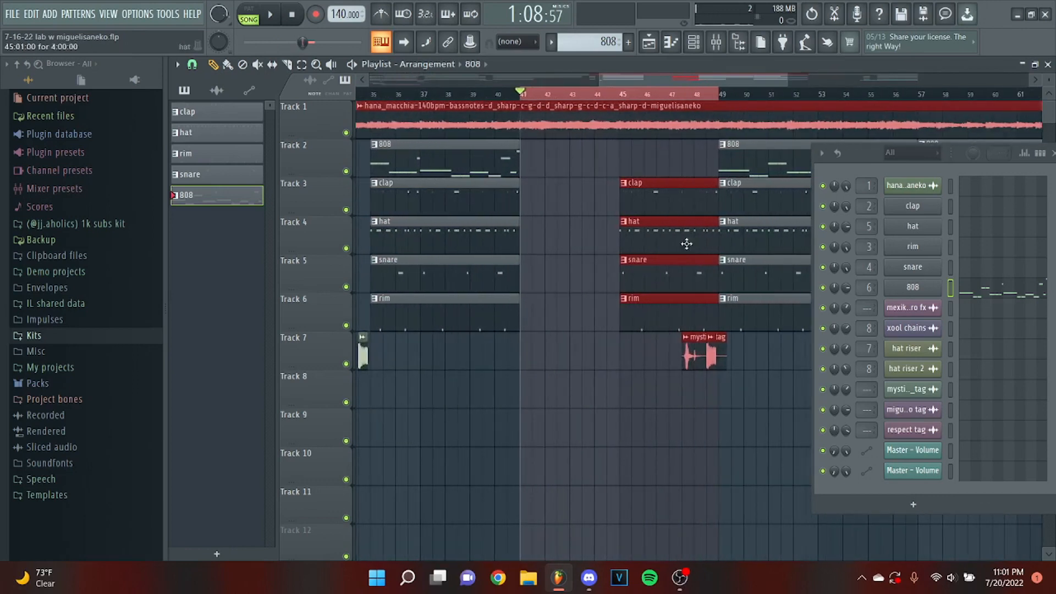
{"action": "scroll", "coordinate": [642, 101], "scroll_direction": "down", "scroll_amount": 3}
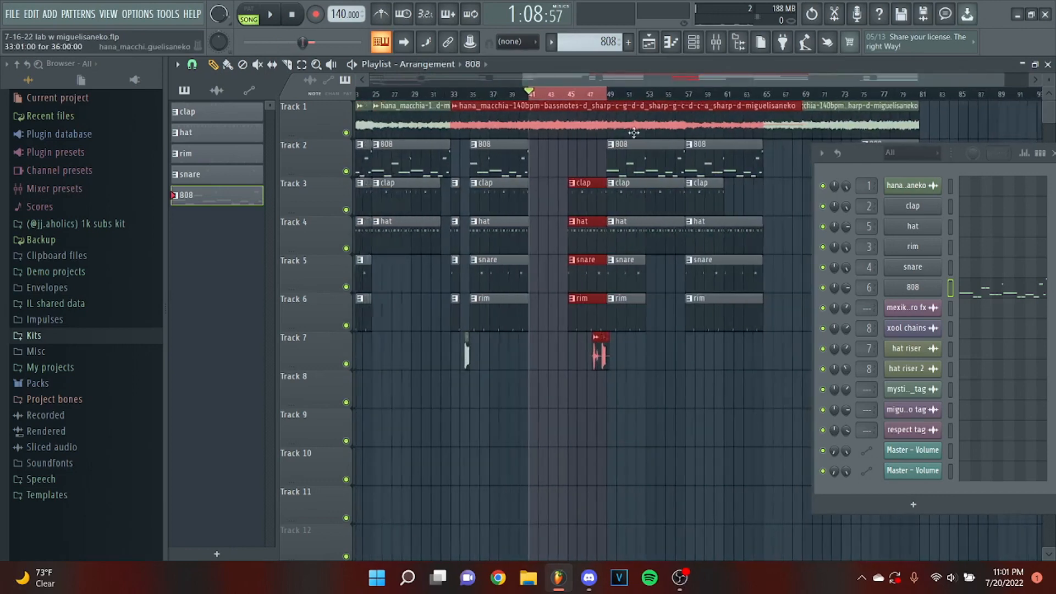
- Clear the time selection, move the playhead to bar 45, and briefly start and stop playback
{"action": "right_click", "coordinate": [594, 95]}
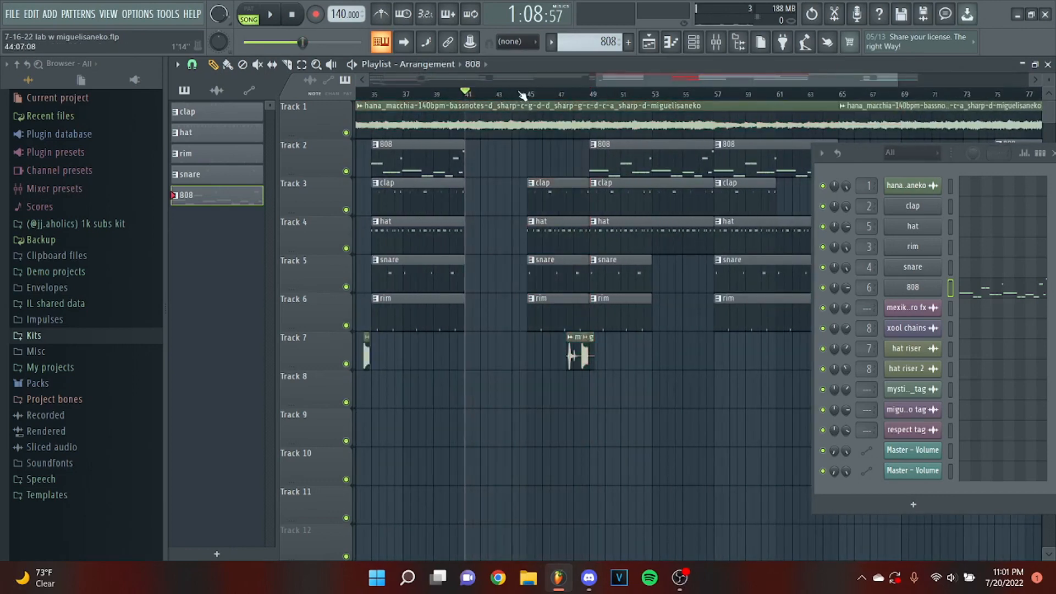
{"action": "left_click_drag", "start_coordinate": [519, 93], "coordinate": [529, 94]}
{"action": "key", "text": "space"}
{"action": "key", "text": "space"}
- Highlight bars 49 to 65 and 65 to 81 in turn, and clear the selection with the playhead at the start
{"action": "scroll", "coordinate": [580, 163], "scroll_direction": "down", "scroll_amount": 3}
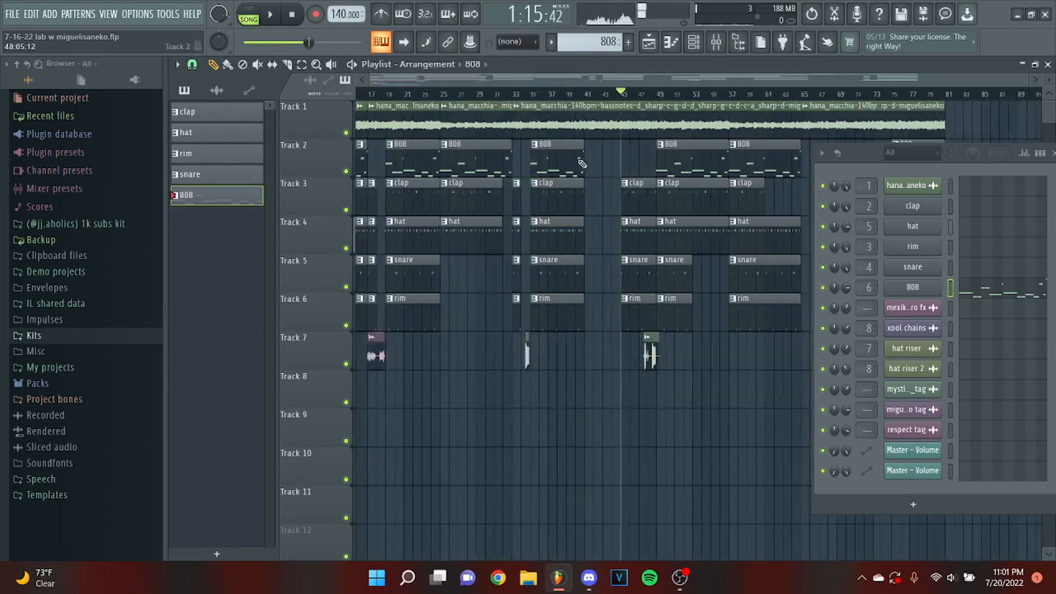
{"action": "scroll", "coordinate": [582, 164], "scroll_direction": "up", "scroll_amount": 3}
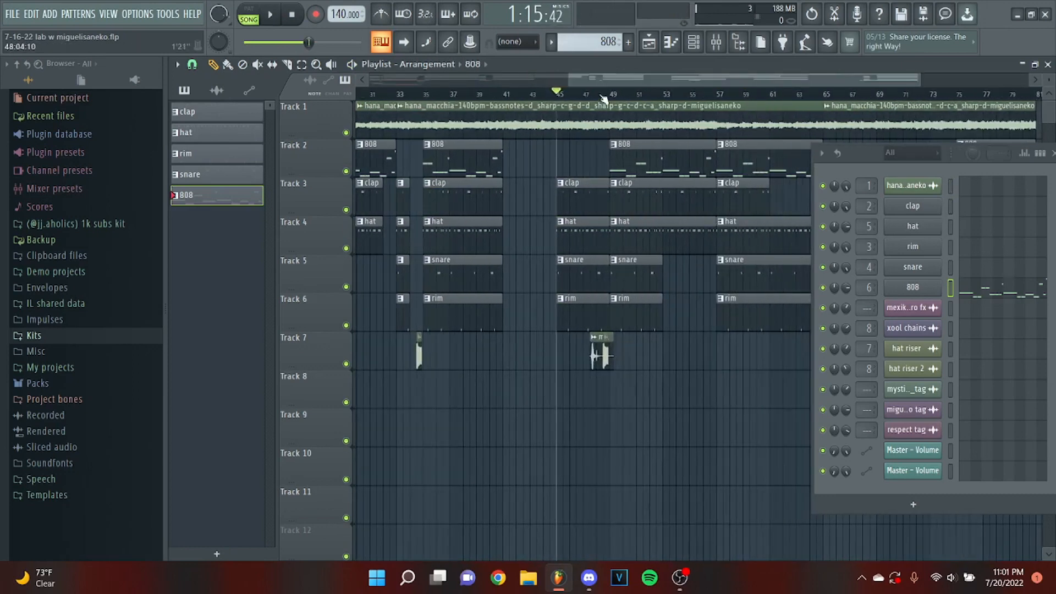
{"action": "left_click_drag", "start_coordinate": [613, 96], "coordinate": [809, 132]}
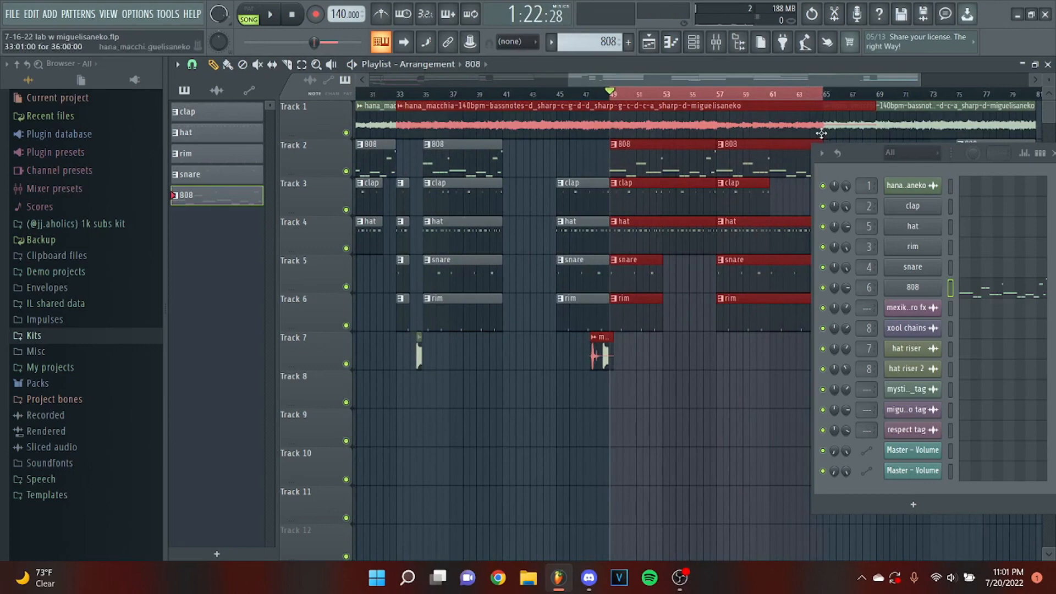
{"action": "left_click_drag", "start_coordinate": [671, 74], "coordinate": [734, 75]}
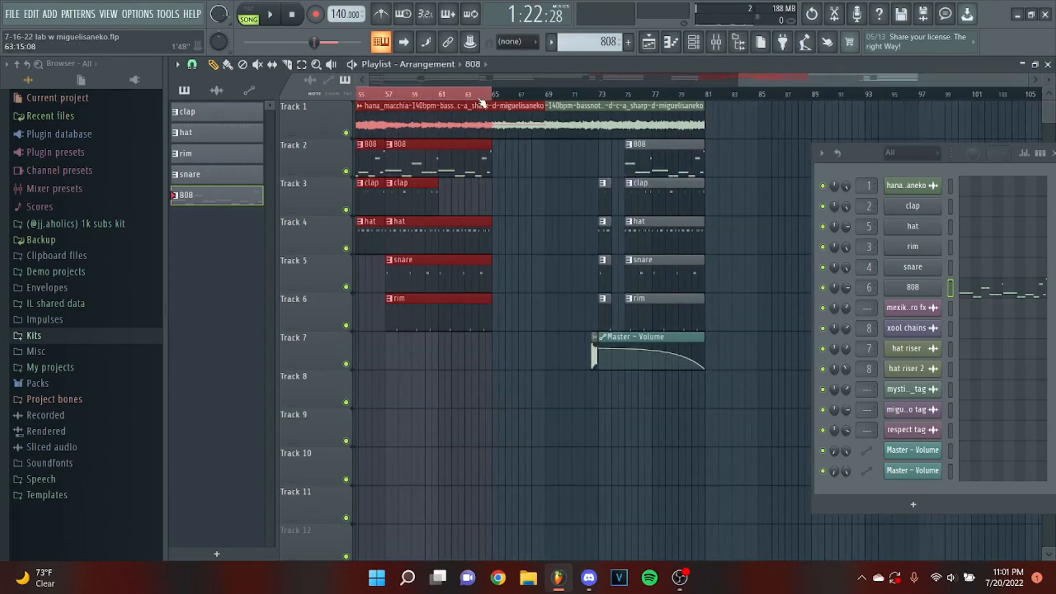
{"action": "left_click_drag", "start_coordinate": [500, 97], "coordinate": [709, 97]}
{"action": "scroll", "coordinate": [602, 82], "scroll_direction": "down", "scroll_amount": 4}
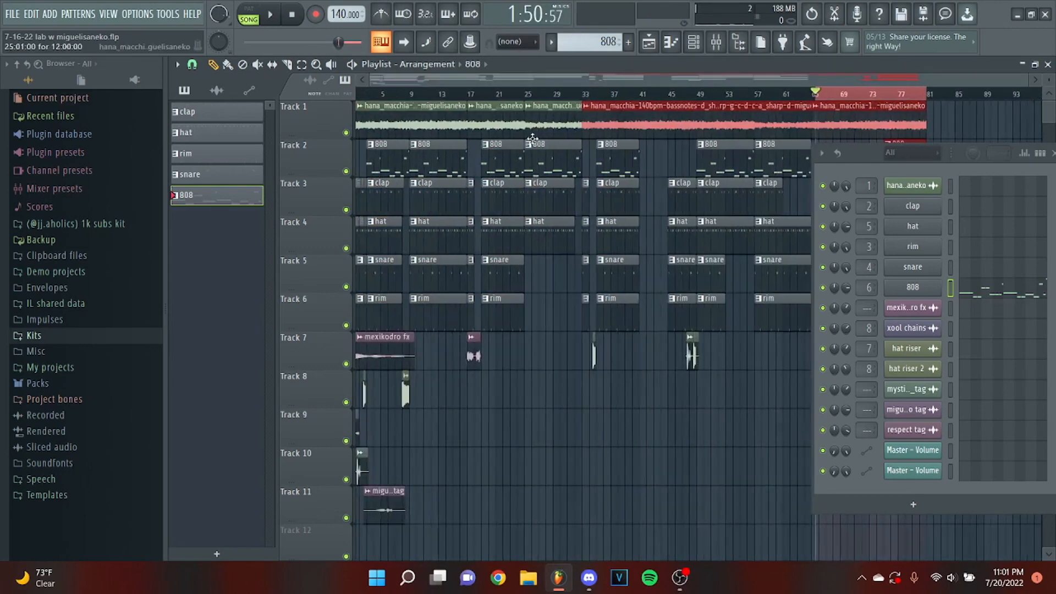
{"action": "left_click", "coordinate": [607, 92]}
{"action": "left_click", "coordinate": [658, 98]}
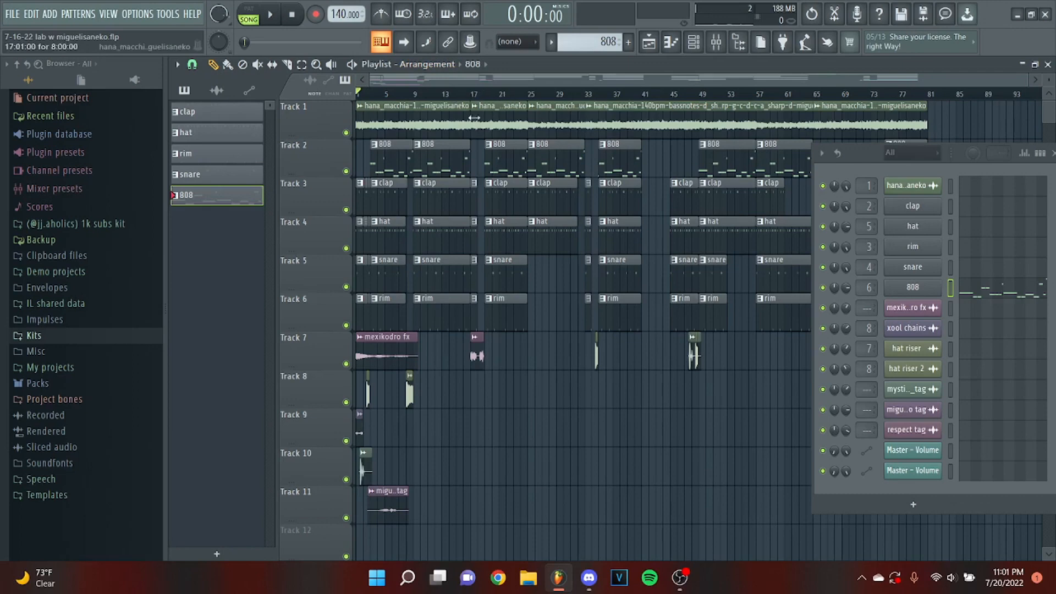
- Examine how the drum clips change across the arrangement, place the playhead at bar 24, and return it to the start
{"action": "scroll", "coordinate": [474, 119], "scroll_direction": "up", "scroll_amount": 4}
{"action": "scroll", "coordinate": [638, 80], "scroll_direction": "down", "scroll_amount": 4}
{"action": "scroll", "coordinate": [426, 101], "scroll_direction": "up", "scroll_amount": 3}
{"action": "scroll", "coordinate": [632, 151], "scroll_direction": "down", "scroll_amount": 3}
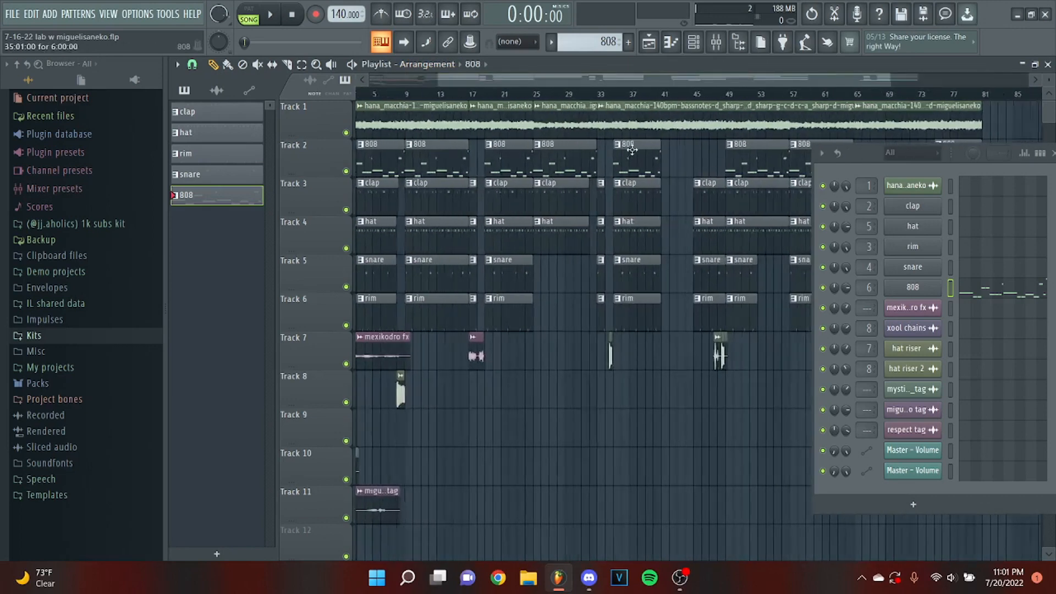
{"action": "scroll", "coordinate": [573, 144], "scroll_direction": "up", "scroll_amount": 4}
{"action": "left_click", "coordinate": [419, 96]}
{"action": "scroll", "coordinate": [495, 142], "scroll_direction": "down", "scroll_amount": 2}
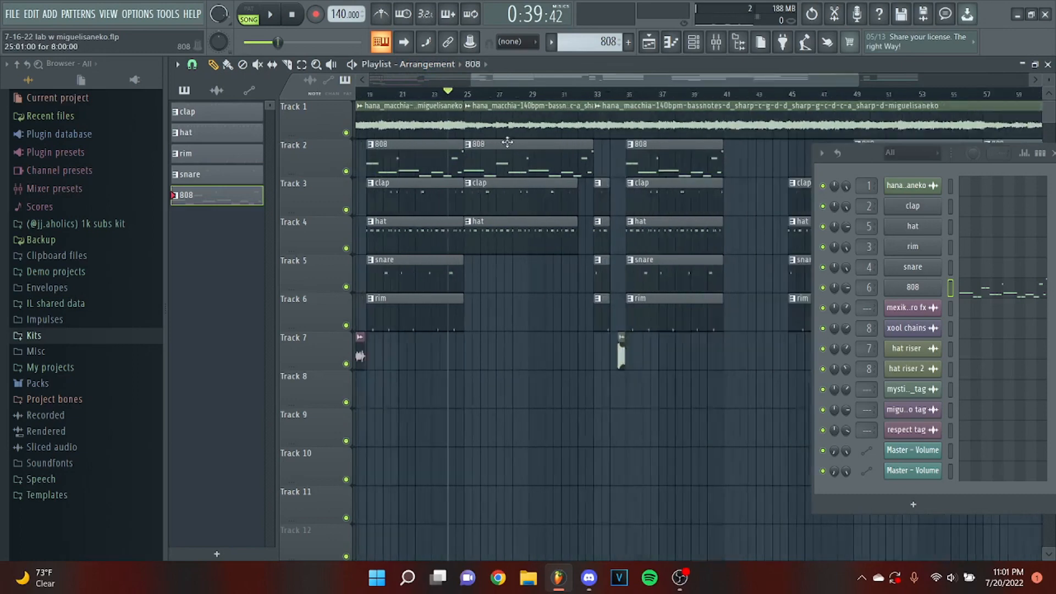
{"action": "scroll", "coordinate": [507, 143], "scroll_direction": "down", "scroll_amount": 1}
{"action": "scroll", "coordinate": [448, 104], "scroll_direction": "left", "scroll_amount": 4}
{"action": "left_click", "coordinate": [359, 95]}
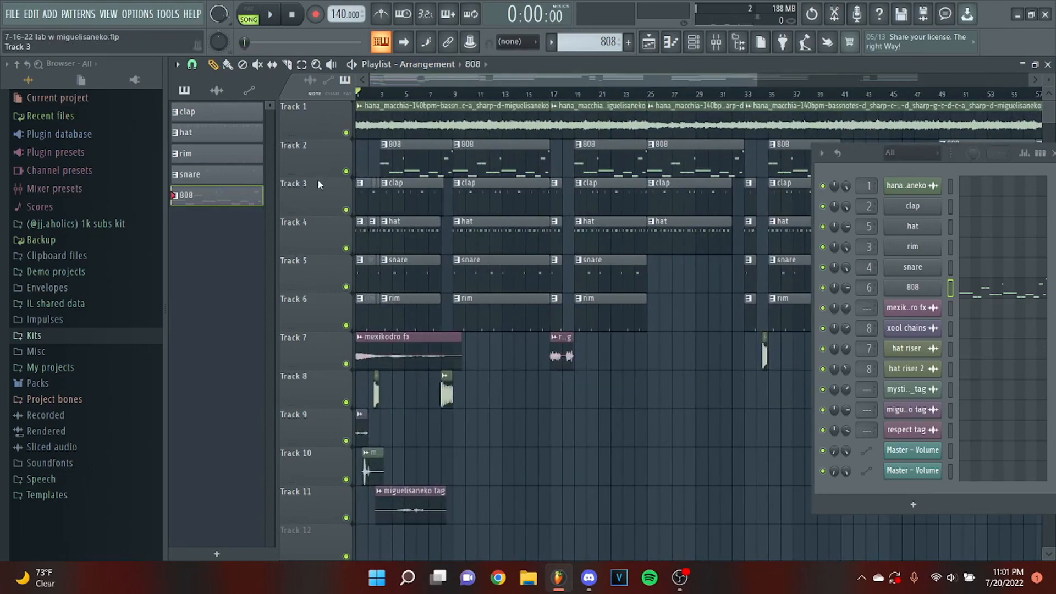
- Solo the melody loop on Track 1 and start playback from the beginning of the arrangement
{"action": "scroll", "coordinate": [355, 137], "scroll_direction": "up", "scroll_amount": 3}
{"action": "right_click", "coordinate": [346, 133]}
{"action": "scroll", "coordinate": [358, 160], "scroll_direction": "down", "scroll_amount": 1}
{"action": "scroll", "coordinate": [361, 168], "scroll_direction": "up", "scroll_amount": 2}
{"action": "key", "text": "space"}
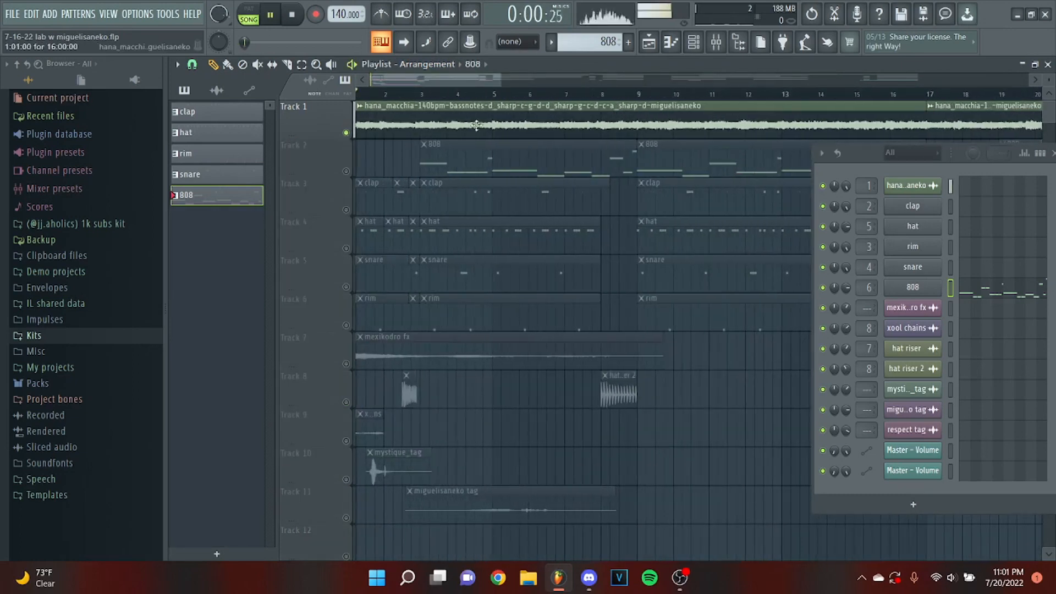
{"action": "scroll", "coordinate": [385, 123], "scroll_direction": "down", "scroll_amount": 2}
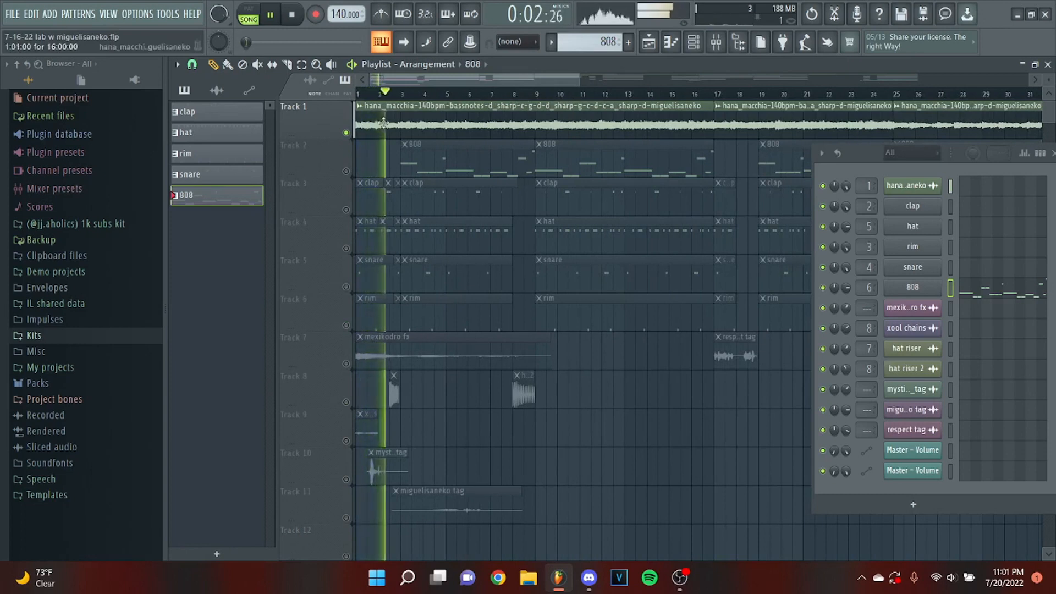
- Play the soloed melody from bar 8 to hear how it leads into bar 9, and stop playback
{"action": "key", "text": "space"}
{"action": "key", "text": "space"}
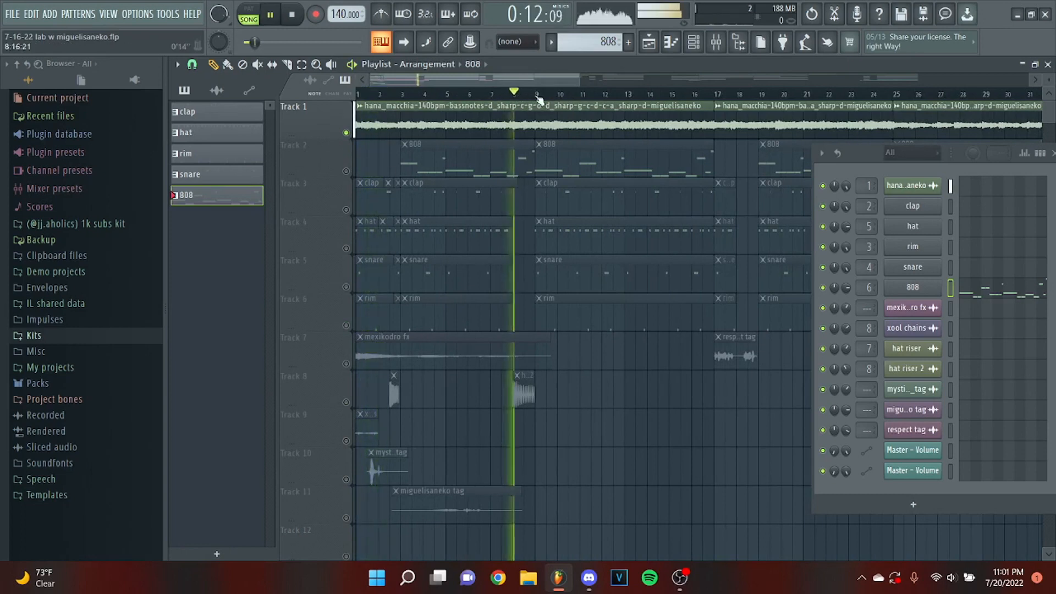
{"action": "left_click_drag", "start_coordinate": [535, 82], "coordinate": [555, 82]}
{"action": "key", "text": "space"}
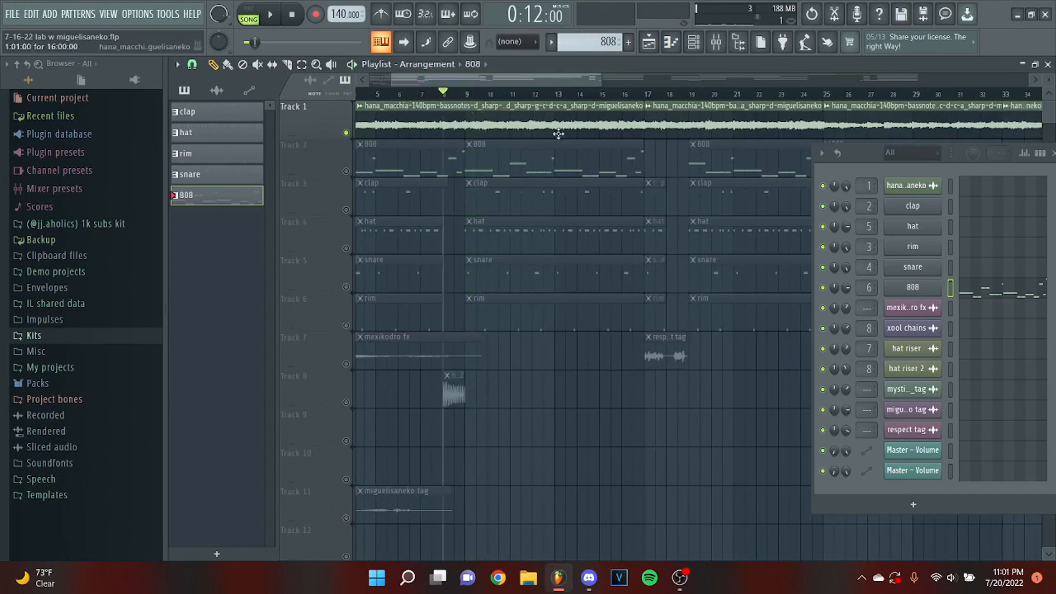
{"action": "scroll", "coordinate": [693, 164], "scroll_direction": "up", "scroll_amount": 1}
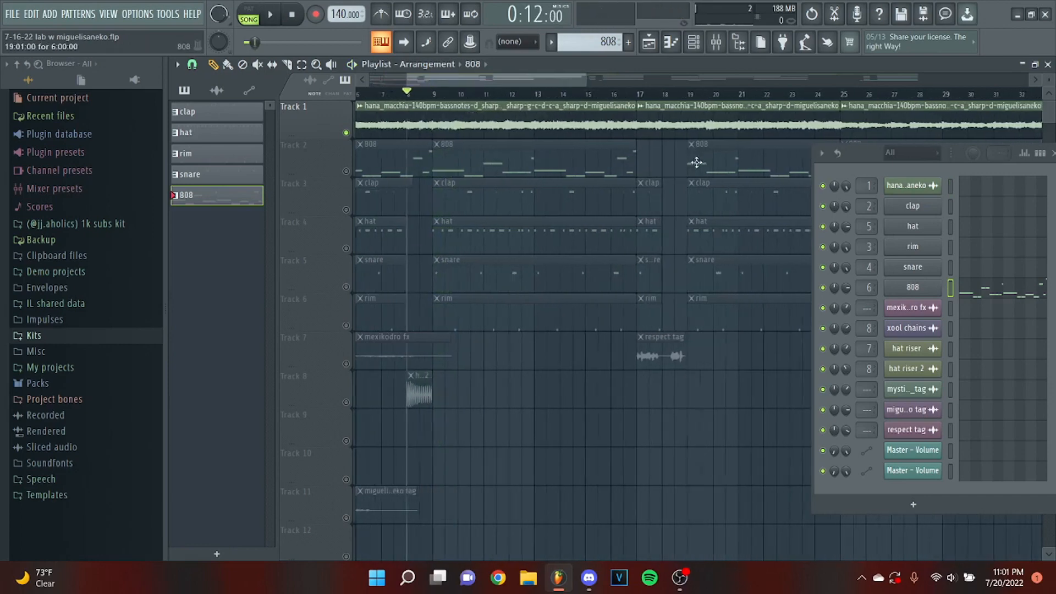
- Play the soloed melody from about bar 16 into the section starting at bar 17, and stop
{"action": "left_click", "coordinate": [625, 95]}
{"action": "key", "text": "space"}
{"action": "scroll", "coordinate": [680, 148], "scroll_direction": "down", "scroll_amount": 3}
{"action": "scroll", "coordinate": [680, 148], "scroll_direction": "up", "scroll_amount": 3}
{"action": "left_click_drag", "start_coordinate": [570, 80], "coordinate": [605, 74]}
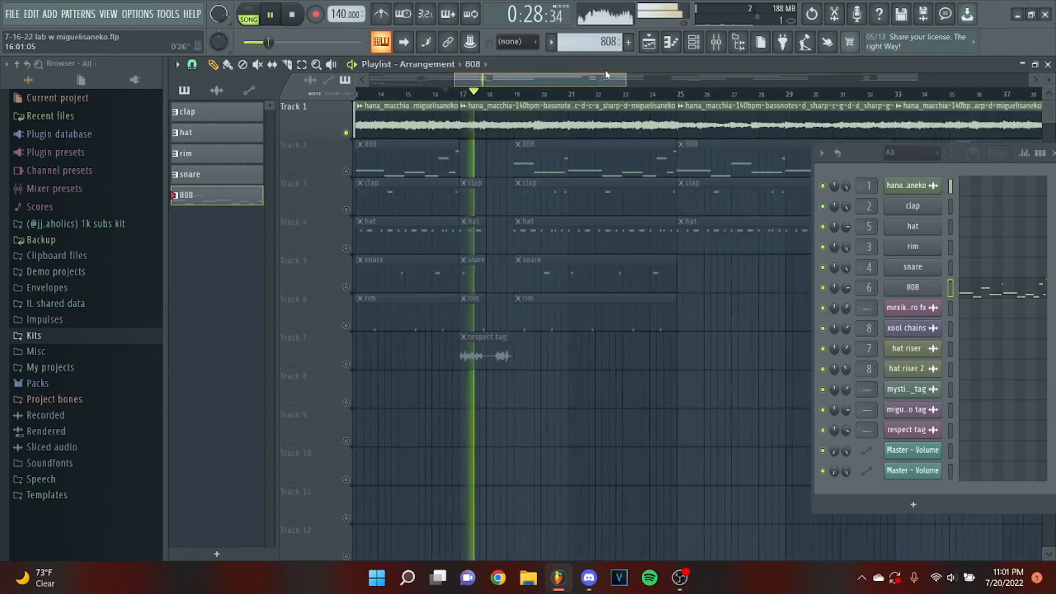
{"action": "scroll", "coordinate": [620, 136], "scroll_direction": "down", "scroll_amount": 2}
{"action": "key", "text": "space"}
- Move the playhead to bar 24, play the soloed melody toward the bar 25 section change, and stop
{"action": "left_click", "coordinate": [638, 94]}
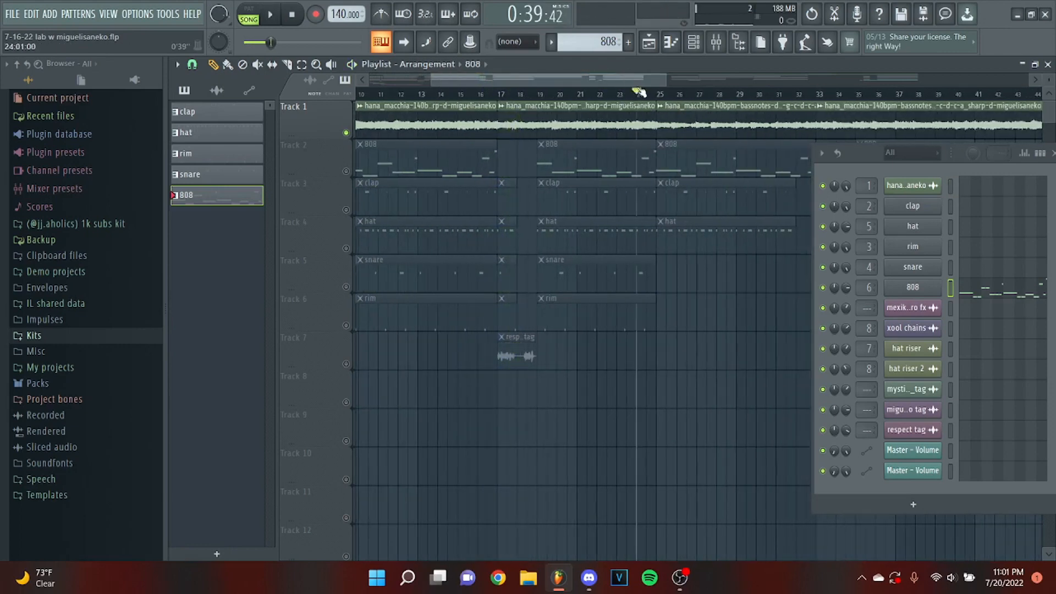
{"action": "scroll", "coordinate": [657, 134], "scroll_direction": "down", "scroll_amount": 2}
{"action": "scroll", "coordinate": [667, 144], "scroll_direction": "up", "scroll_amount": 4}
{"action": "key", "text": "space"}
{"action": "scroll", "coordinate": [704, 160], "scroll_direction": "up", "scroll_amount": 1}
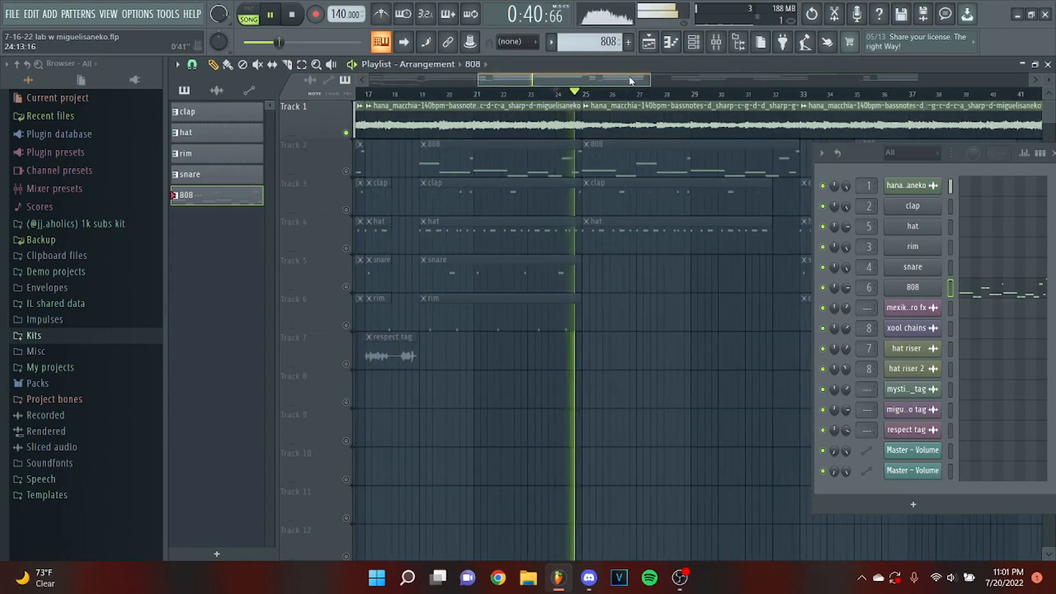
{"action": "key", "text": "space"}
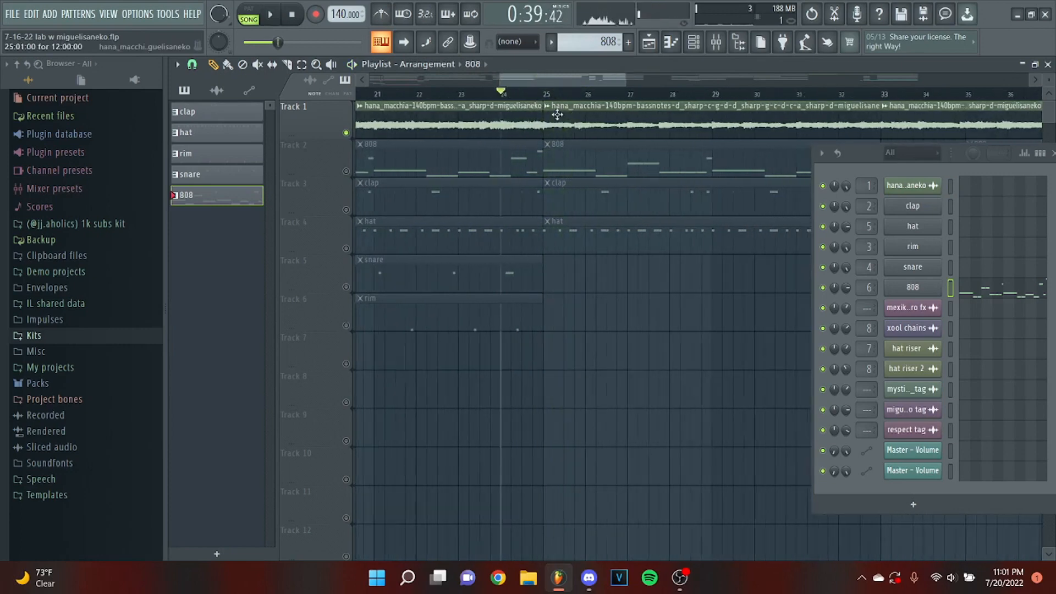
- Unsolo the melody on Track 1 so all tracks are active, and return the playhead to the start
{"action": "scroll", "coordinate": [677, 110], "scroll_direction": "down", "scroll_amount": 1}
{"action": "scroll", "coordinate": [674, 132], "scroll_direction": "down", "scroll_amount": 2}
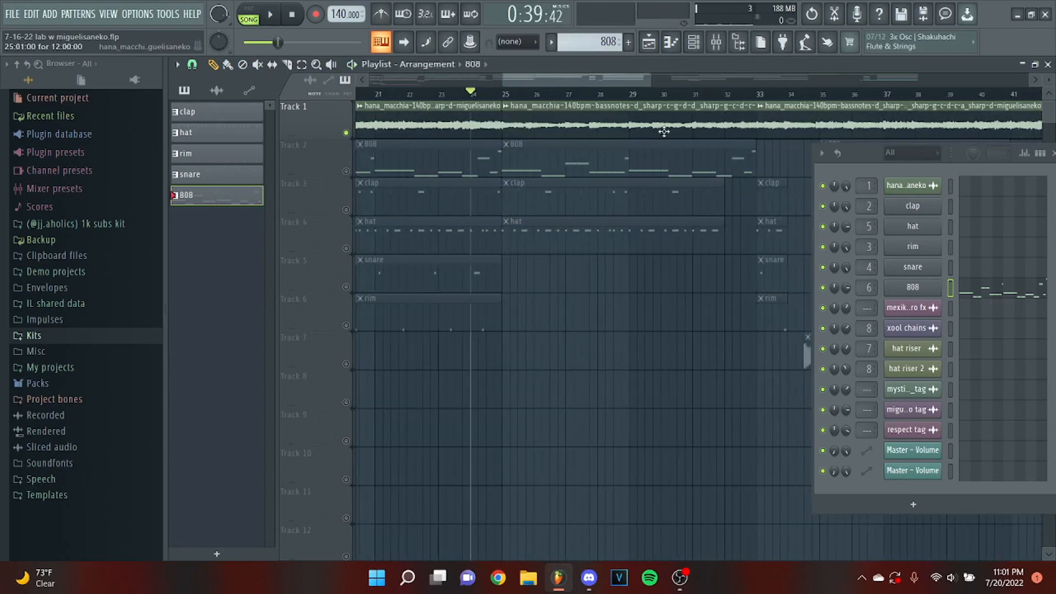
{"action": "left_click", "coordinate": [555, 97]}
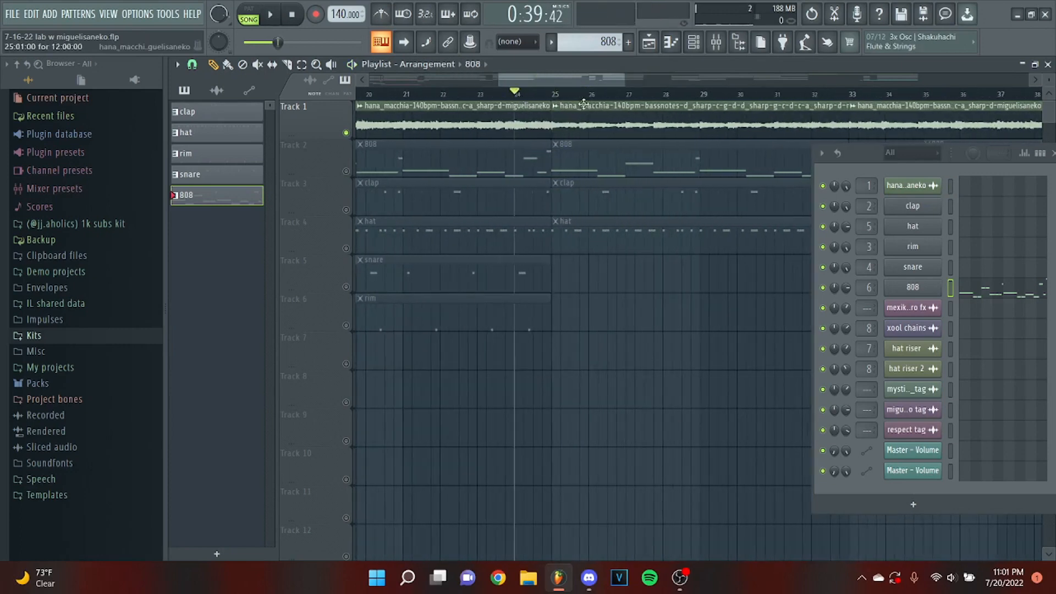
{"action": "scroll", "coordinate": [539, 118], "scroll_direction": "down", "scroll_amount": 2}
{"action": "scroll", "coordinate": [539, 118], "scroll_direction": "down", "scroll_amount": 5}
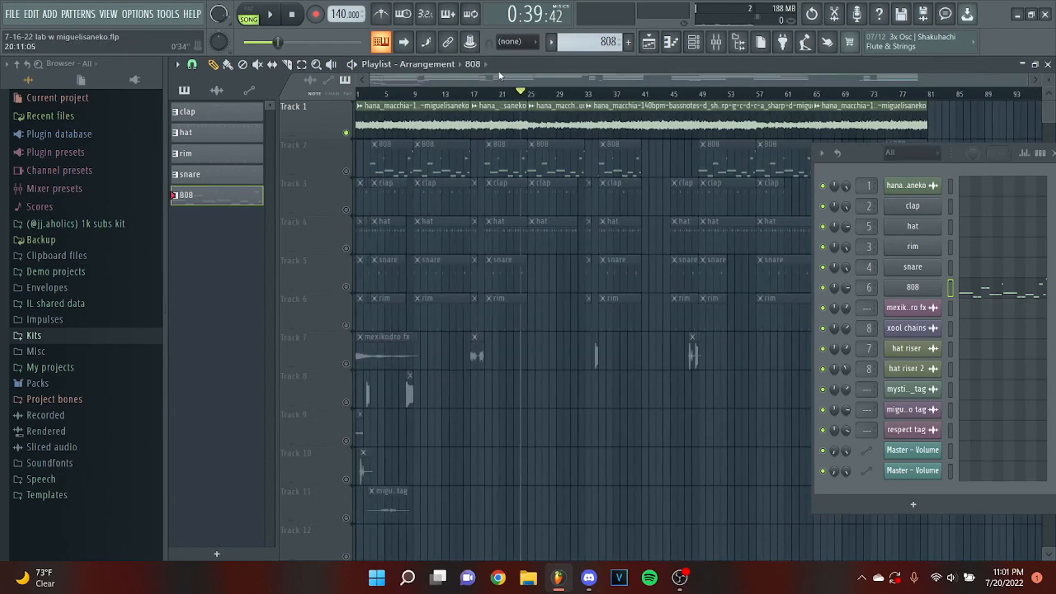
{"action": "right_click", "coordinate": [347, 134]}
{"action": "right_click", "coordinate": [347, 133]}
{"action": "right_click", "coordinate": [347, 134]}
{"action": "left_click", "coordinate": [464, 94]}
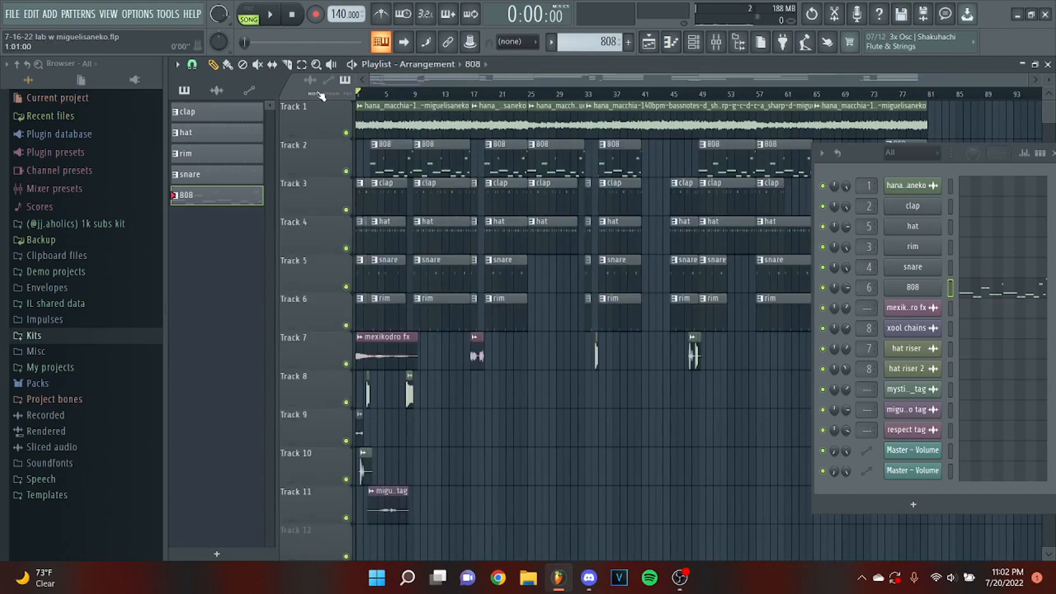
- Briefly view the Master channel in the mixer, and play the full arrangement from bar 33 before resetting the playhead to the start
{"action": "left_click", "coordinate": [716, 41]}
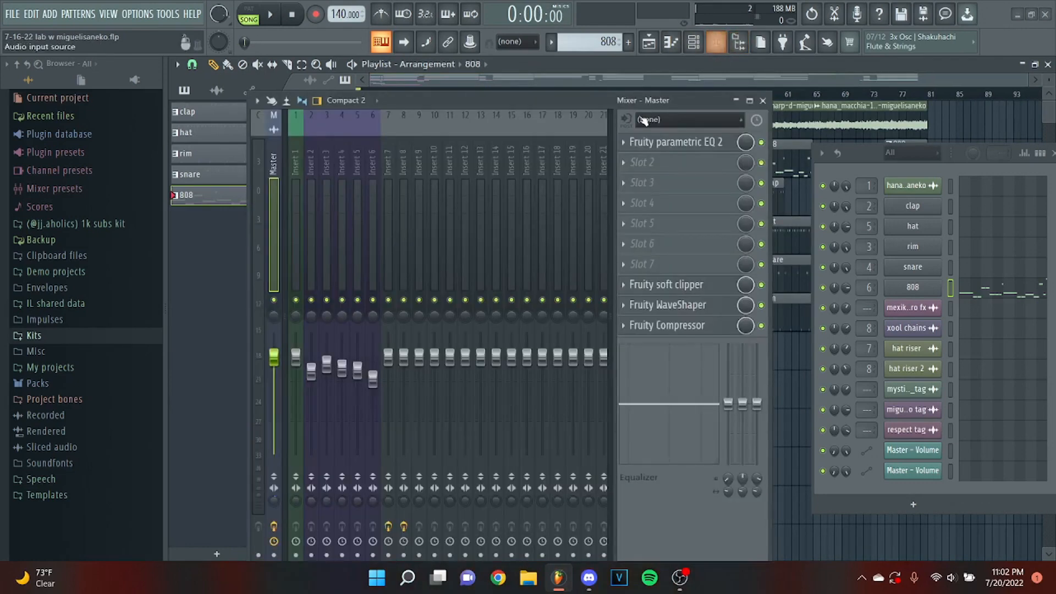
{"action": "left_click", "coordinate": [763, 101]}
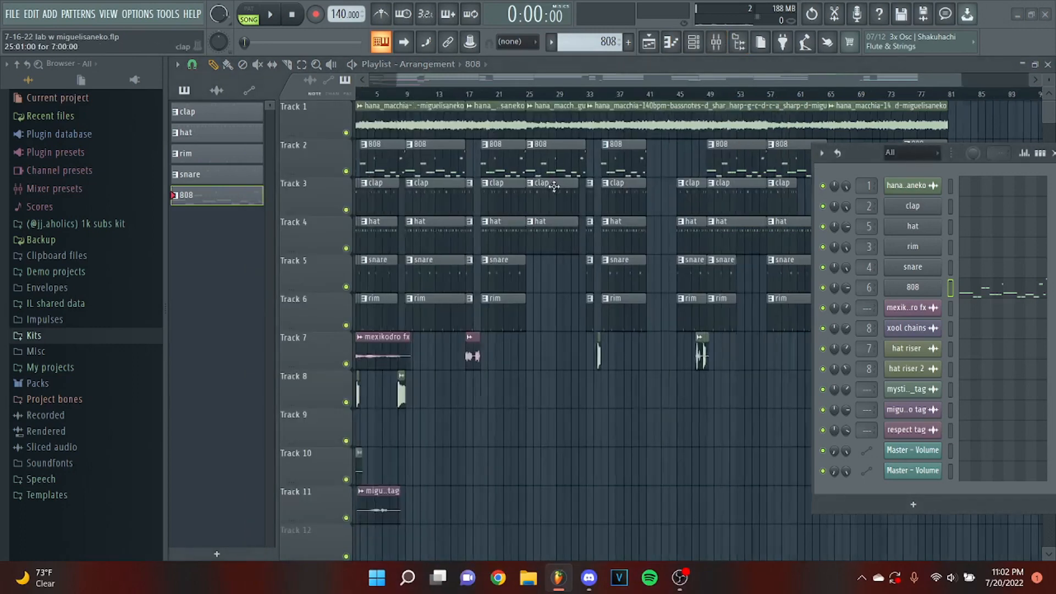
{"action": "left_click", "coordinate": [605, 95]}
{"action": "key", "text": "space"}
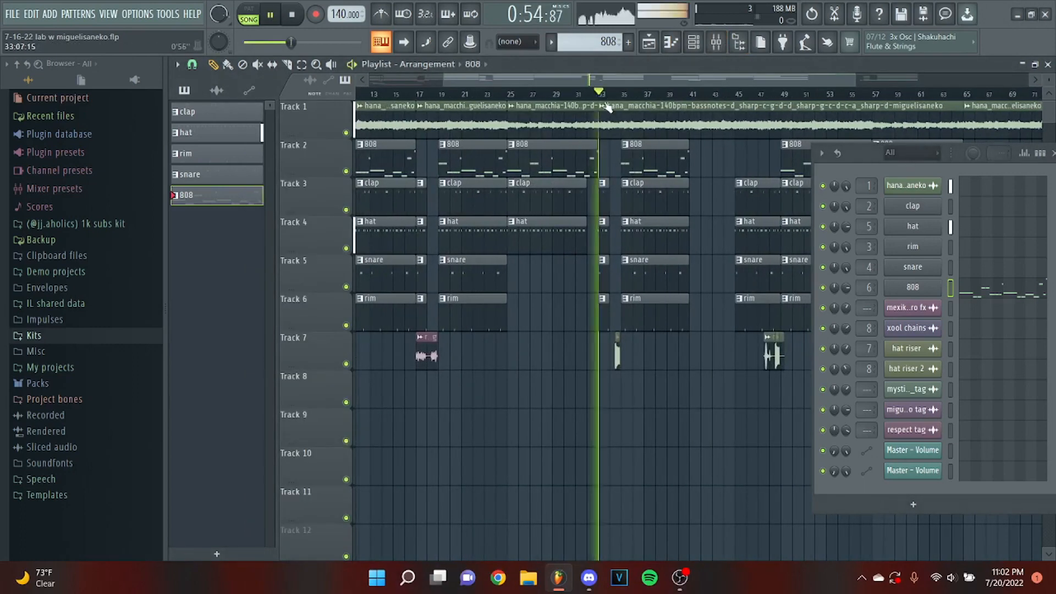
{"action": "key", "text": "space"}
{"action": "scroll", "coordinate": [558, 165], "scroll_direction": "down", "scroll_amount": 3}
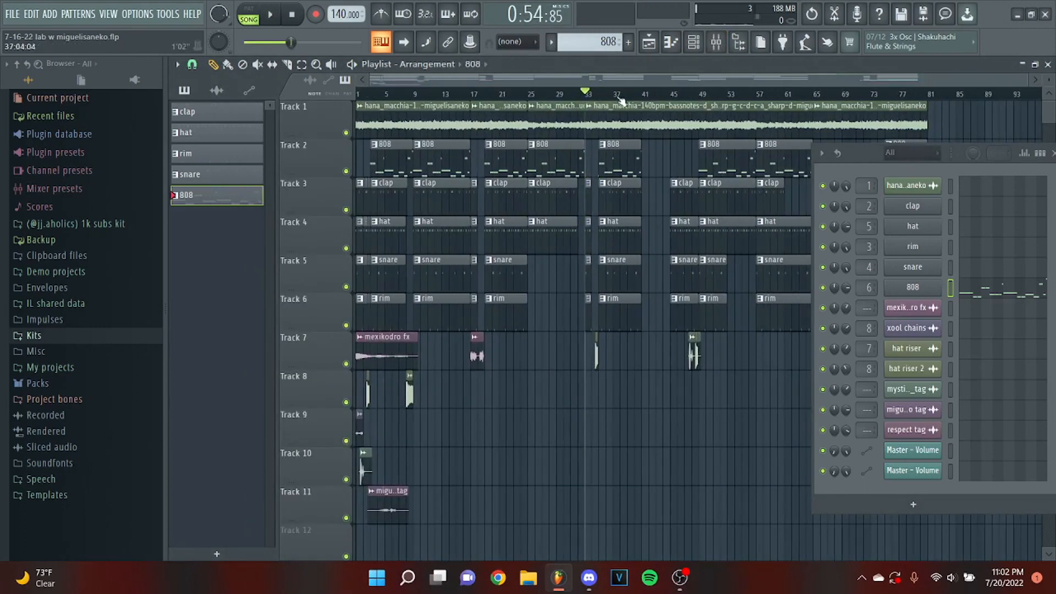
{"action": "left_click_drag", "start_coordinate": [625, 96], "coordinate": [314, 94]}
- Go through mixer inserts 2 to 6 to examine the fader levels and effect slots of the drums and 808
{"action": "left_click", "coordinate": [718, 42]}
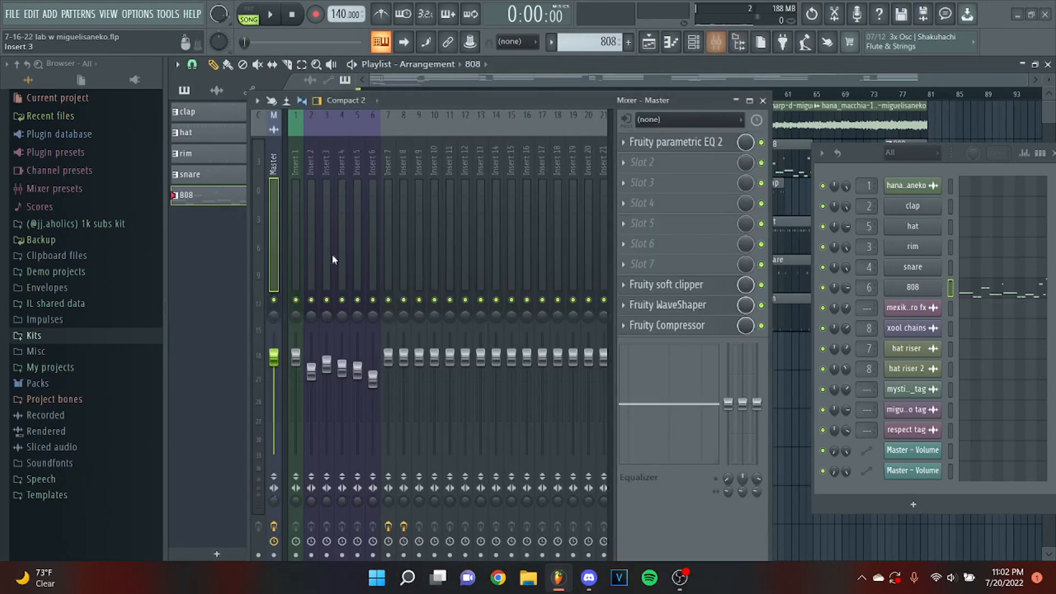
{"action": "left_click", "coordinate": [306, 213]}
{"action": "left_click", "coordinate": [339, 216]}
{"action": "left_click", "coordinate": [368, 213]}
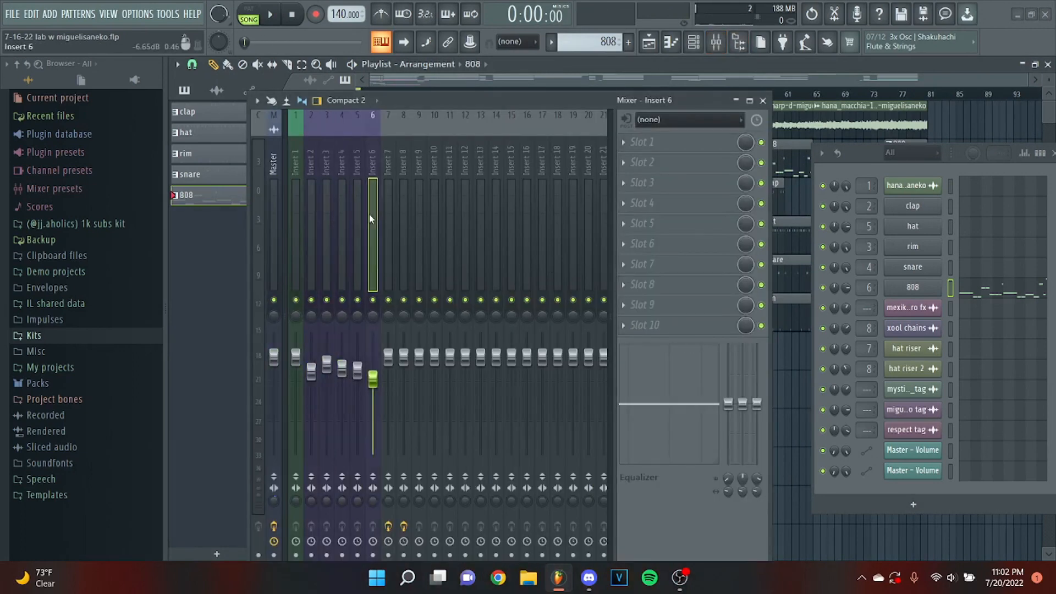
{"action": "left_click", "coordinate": [353, 216]}
{"action": "left_click", "coordinate": [311, 226]}
{"action": "left_click", "coordinate": [342, 221]}
{"action": "left_click", "coordinate": [368, 216]}
{"action": "left_click", "coordinate": [354, 213]}
{"action": "left_click", "coordinate": [327, 218]}
{"action": "left_click", "coordinate": [310, 223]}
{"action": "left_click", "coordinate": [326, 215]}
{"action": "left_click", "coordinate": [369, 215]}
{"action": "left_click", "coordinate": [326, 218]}
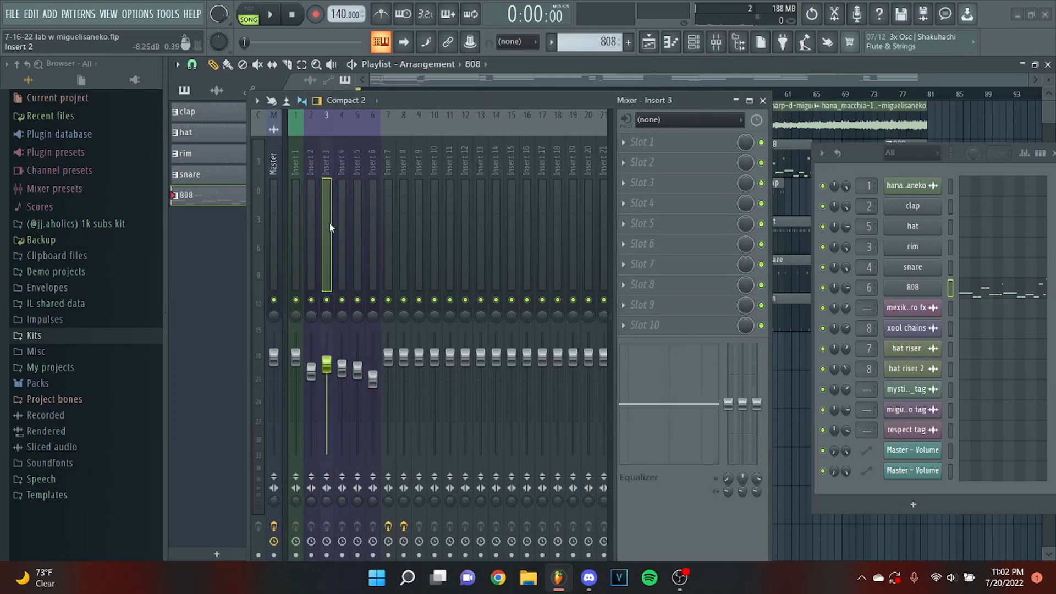
{"action": "left_click", "coordinate": [373, 222]}
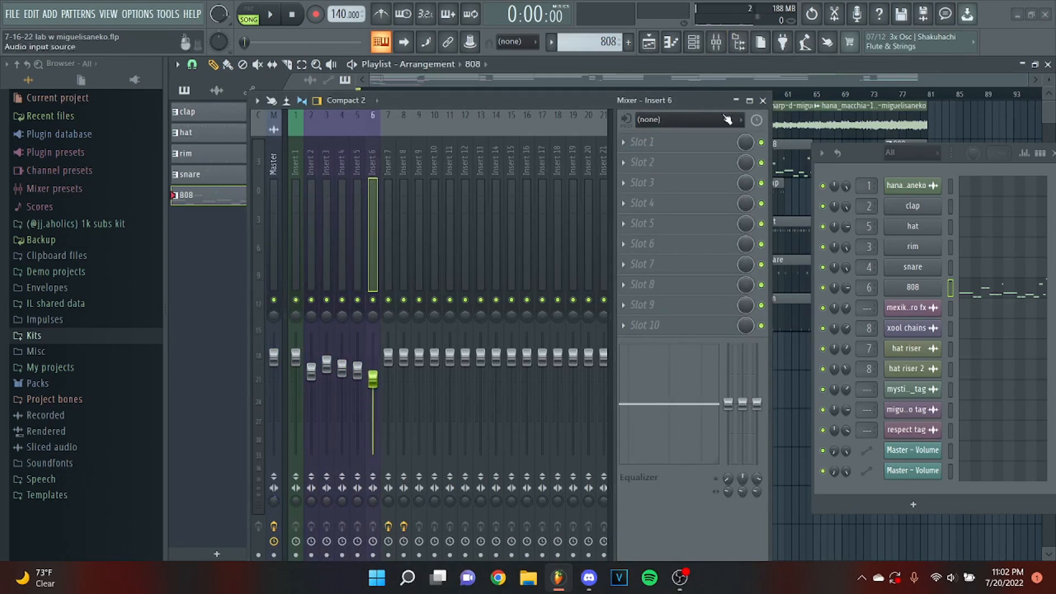
- Play the beat from the start while watching the mixer meters, close the mixer, and stop playback
{"action": "key", "text": "space"}
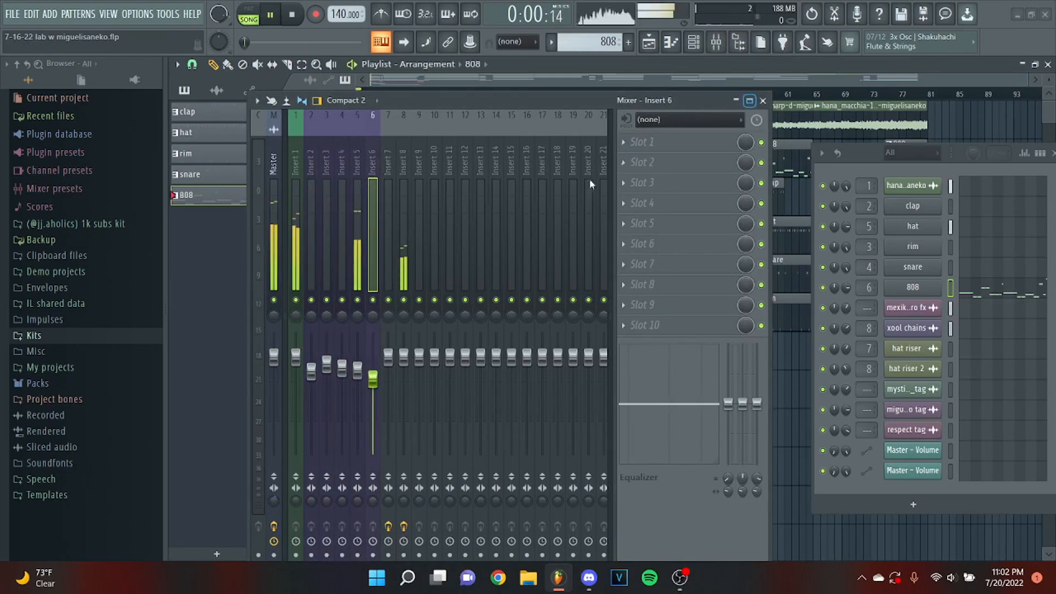
{"action": "left_click", "coordinate": [763, 101]}
{"action": "key", "text": "space"}
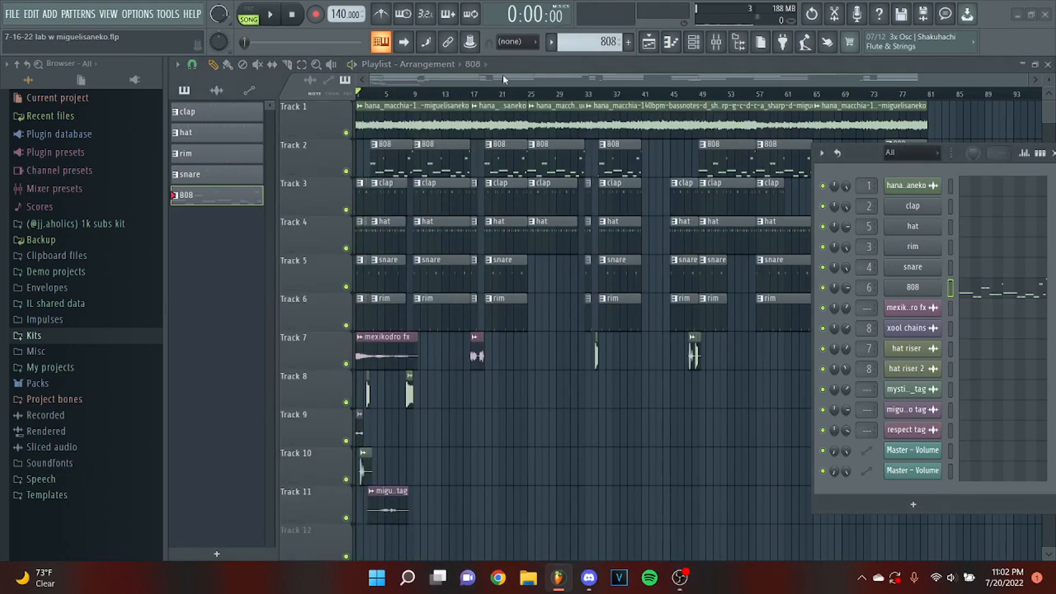
- View the settings of Fruity parametric EQ 2 and Fruity soft clipper on the Master channel
{"action": "scroll", "coordinate": [527, 81], "scroll_direction": "down", "scroll_amount": 1}
{"action": "left_click", "coordinate": [722, 48]}
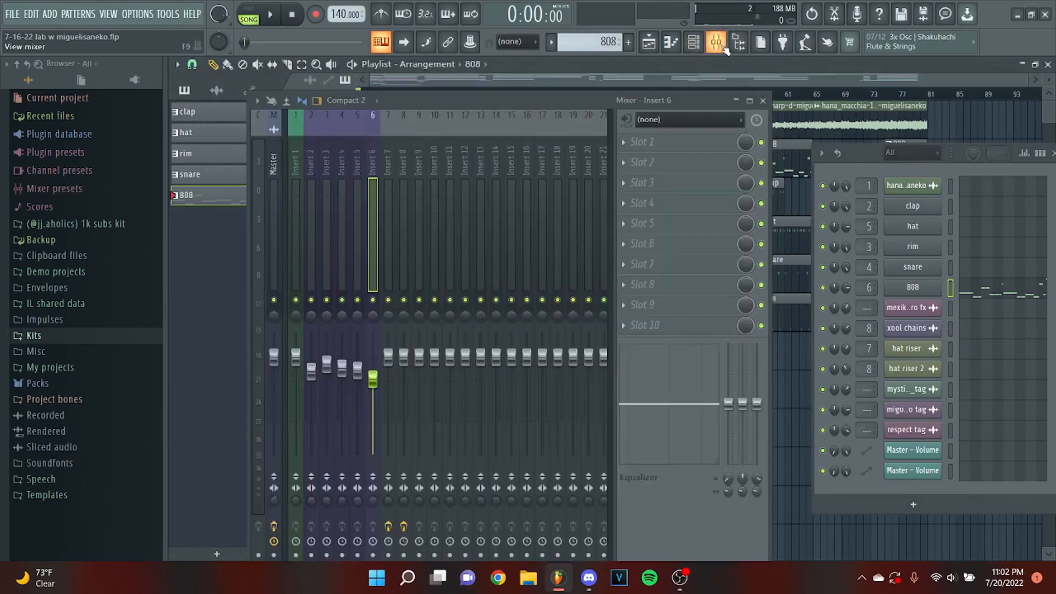
{"action": "left_click", "coordinate": [272, 160]}
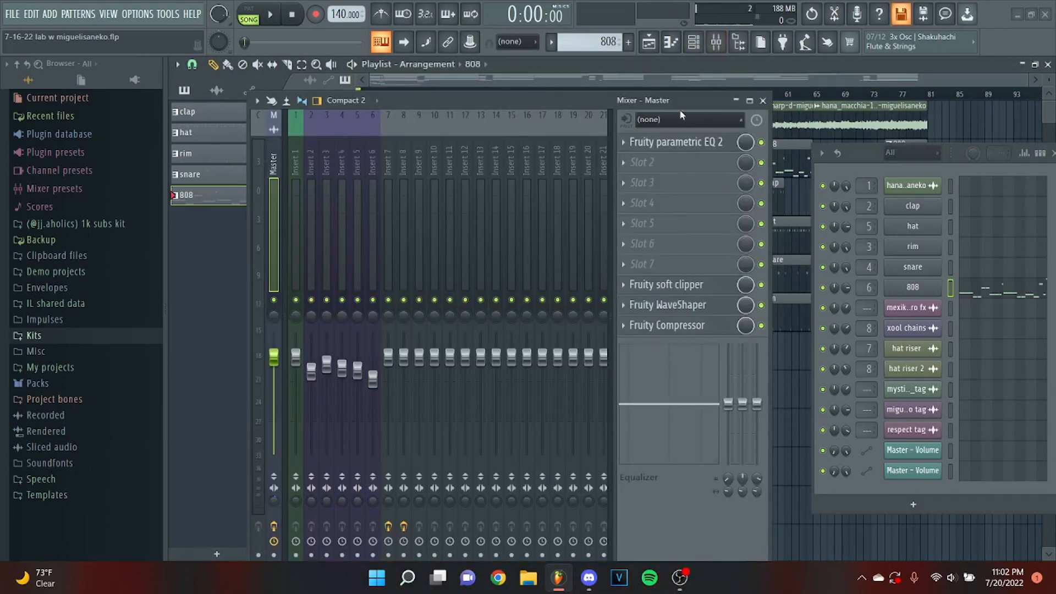
{"action": "left_click_drag", "start_coordinate": [680, 109], "coordinate": [547, 353]}
{"action": "left_click", "coordinate": [606, 212]}
{"action": "left_click", "coordinate": [616, 413]}
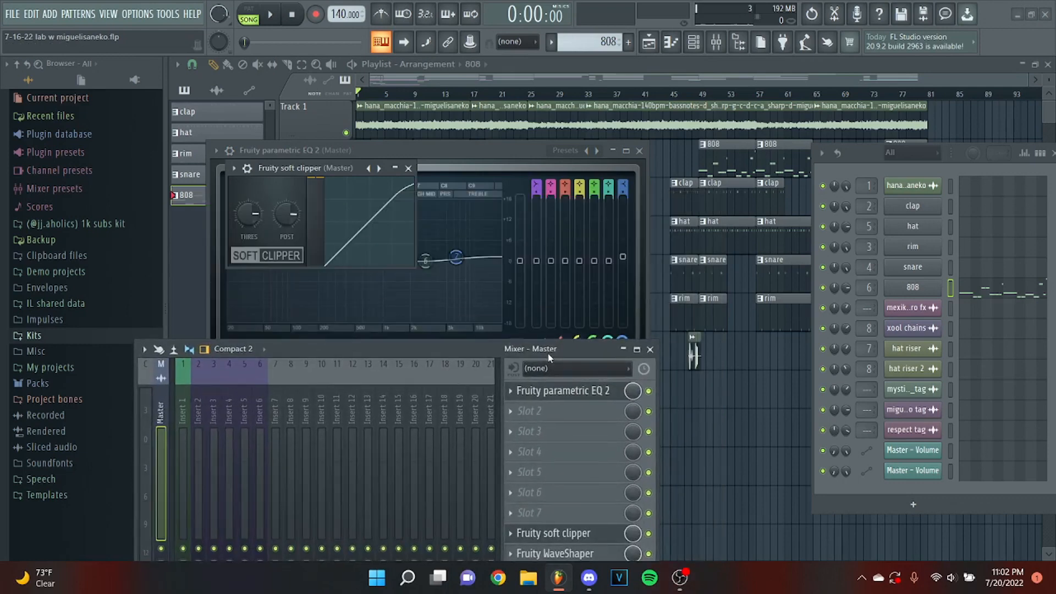
- View the Master channel's Fruity WaveShaper and Fruity Compressor settings, moving the windows out of the way
{"action": "left_click", "coordinate": [559, 555]}
{"action": "left_click_drag", "start_coordinate": [335, 190], "coordinate": [573, 44]}
{"action": "left_click_drag", "start_coordinate": [547, 350], "coordinate": [651, 86]}
{"action": "left_click", "coordinate": [609, 519]}
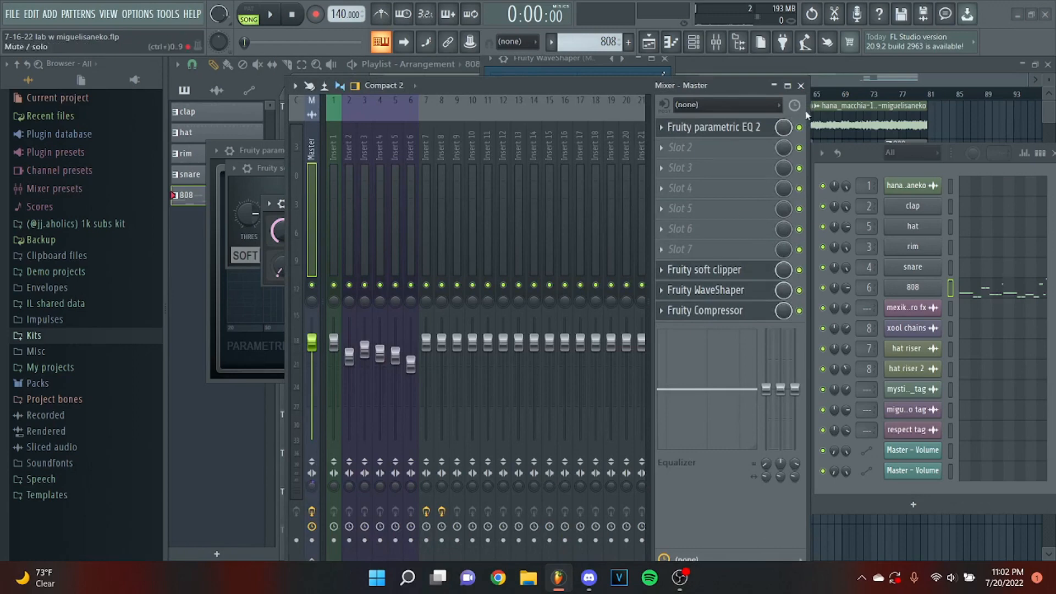
- Close the mixer and the Fruity WaveShaper, Fruity Compressor and Fruity parametric EQ 2 windows
{"action": "left_click", "coordinate": [802, 87]}
{"action": "left_click", "coordinate": [665, 63]}
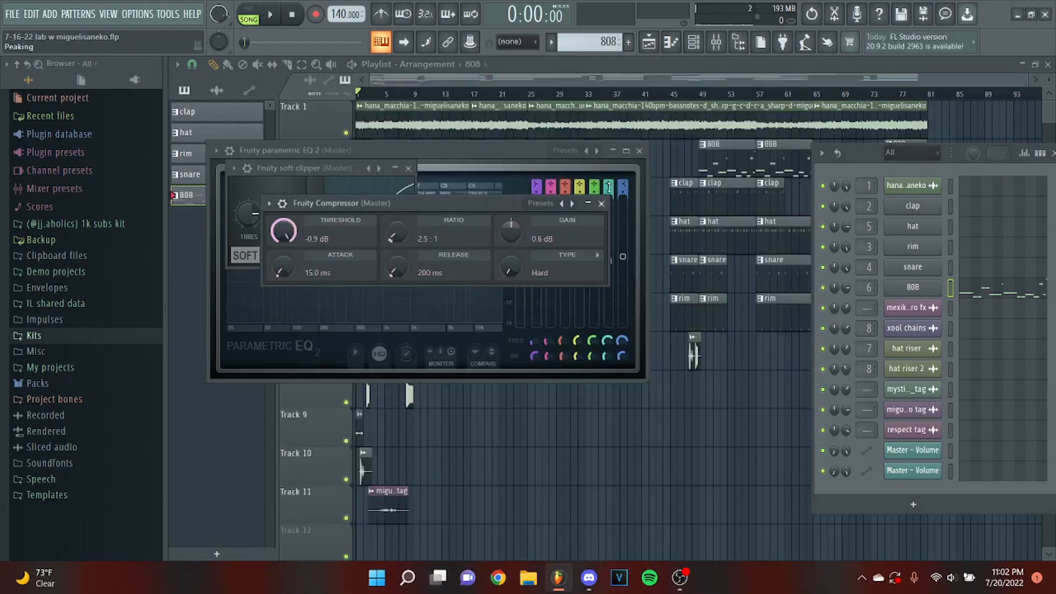
{"action": "left_click", "coordinate": [723, 44]}
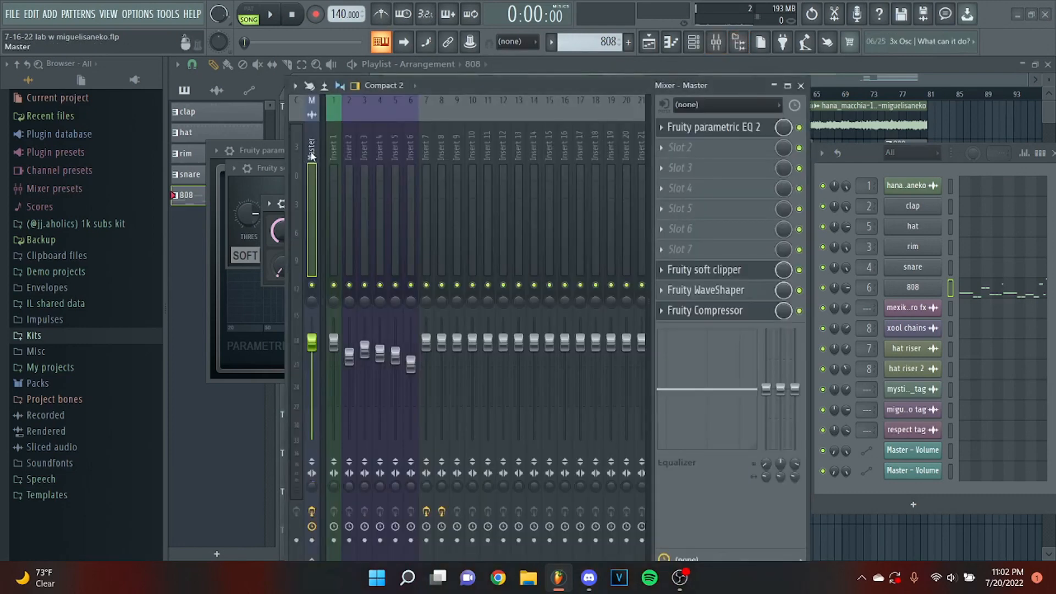
{"action": "left_click", "coordinate": [801, 87]}
{"action": "left_click", "coordinate": [601, 203]}
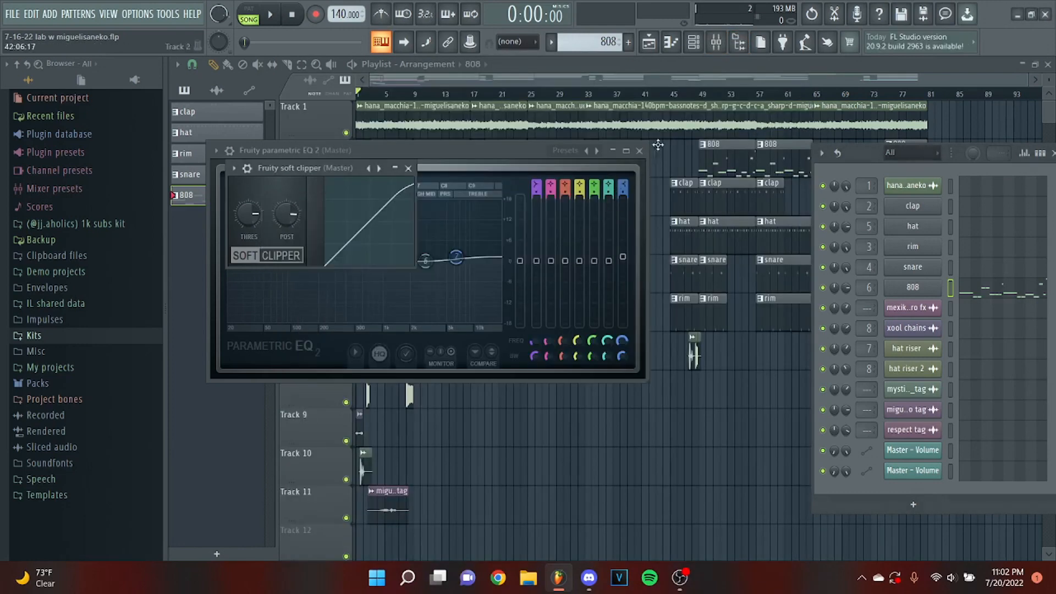
{"action": "left_click", "coordinate": [640, 151]}
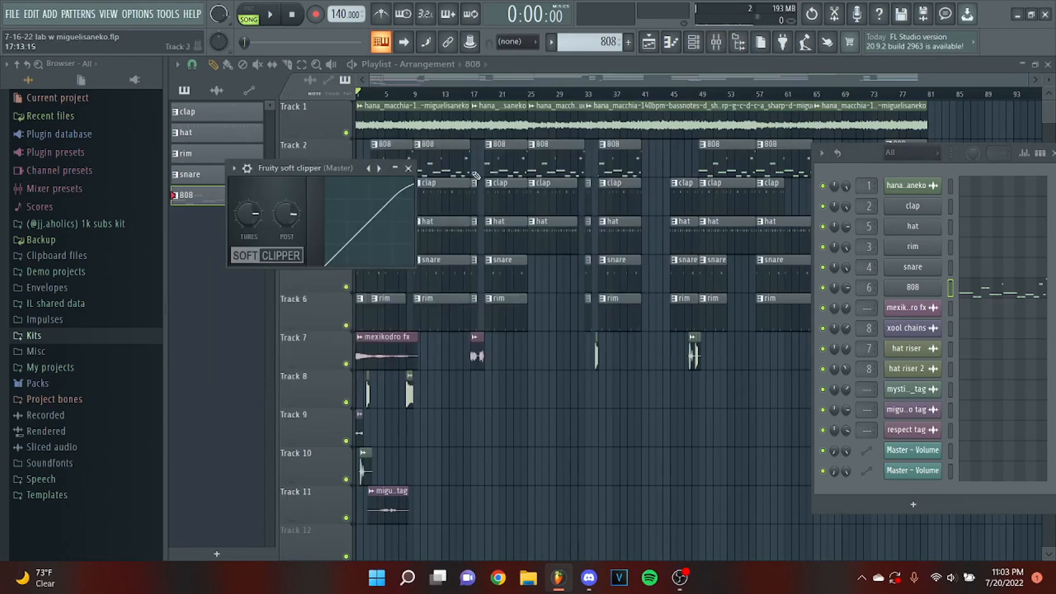